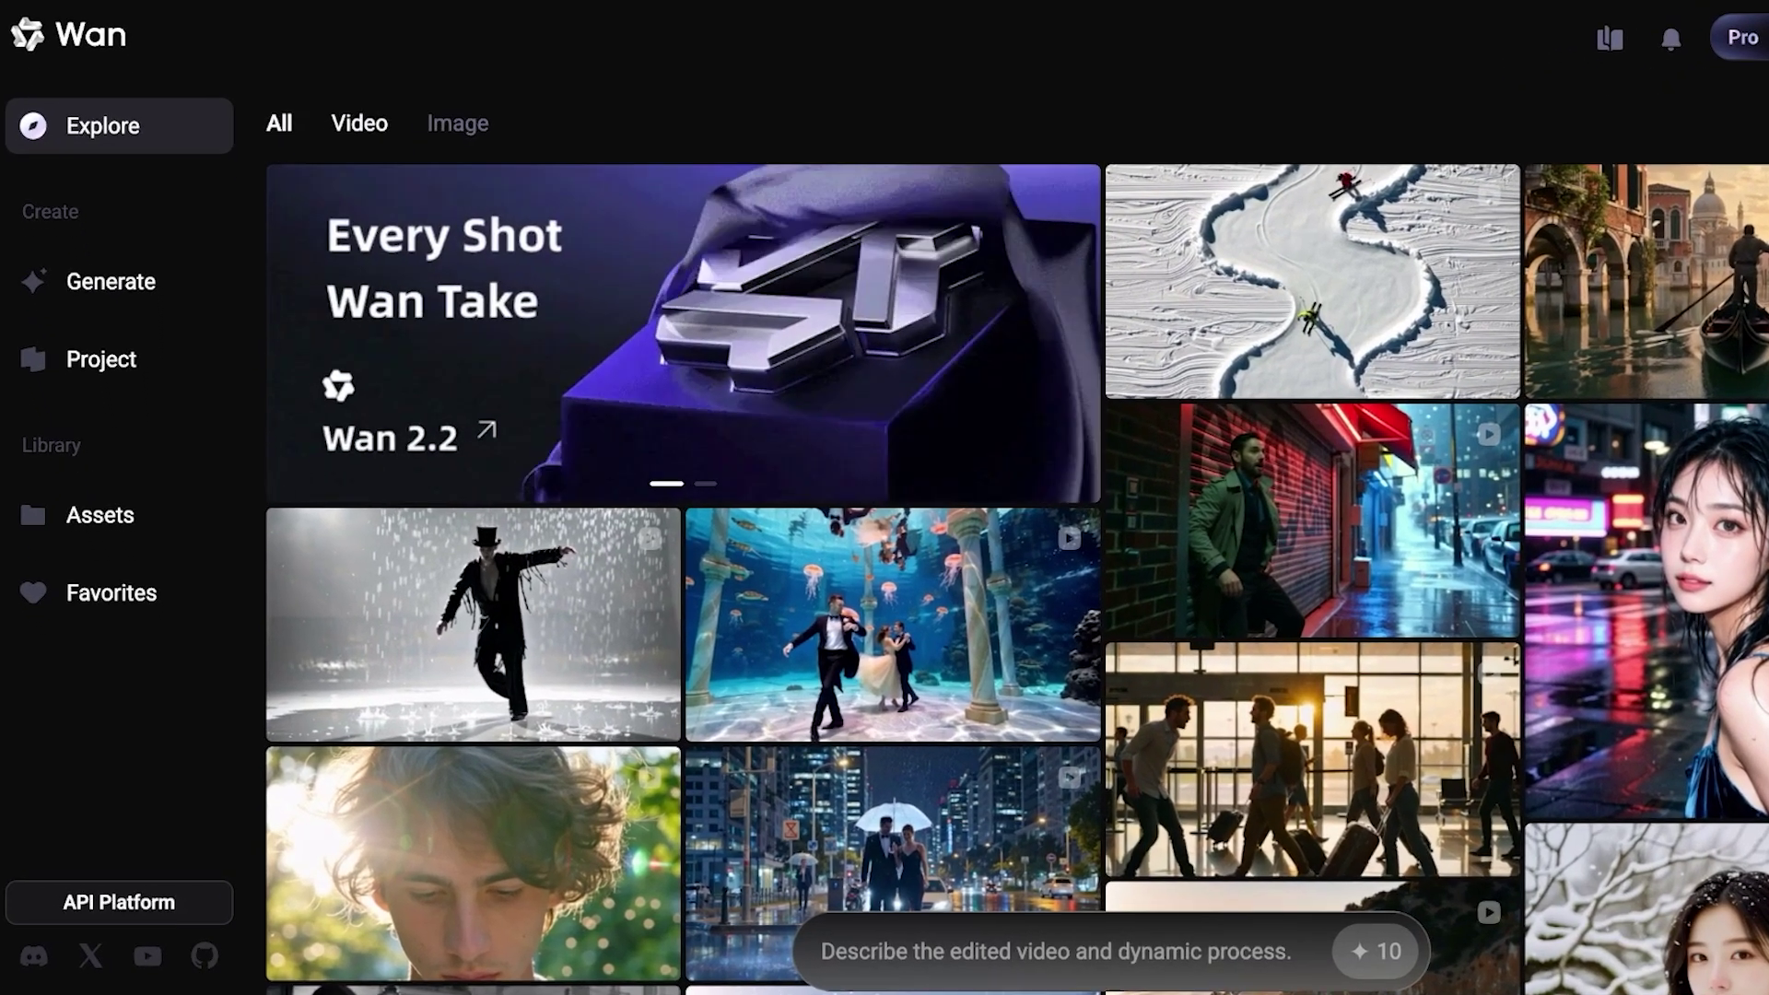
Step: Filter the Explore gallery to videos and preview the sunset airport scene clip with its prompt
{"action": "left_click", "coordinate": [343, 217]}
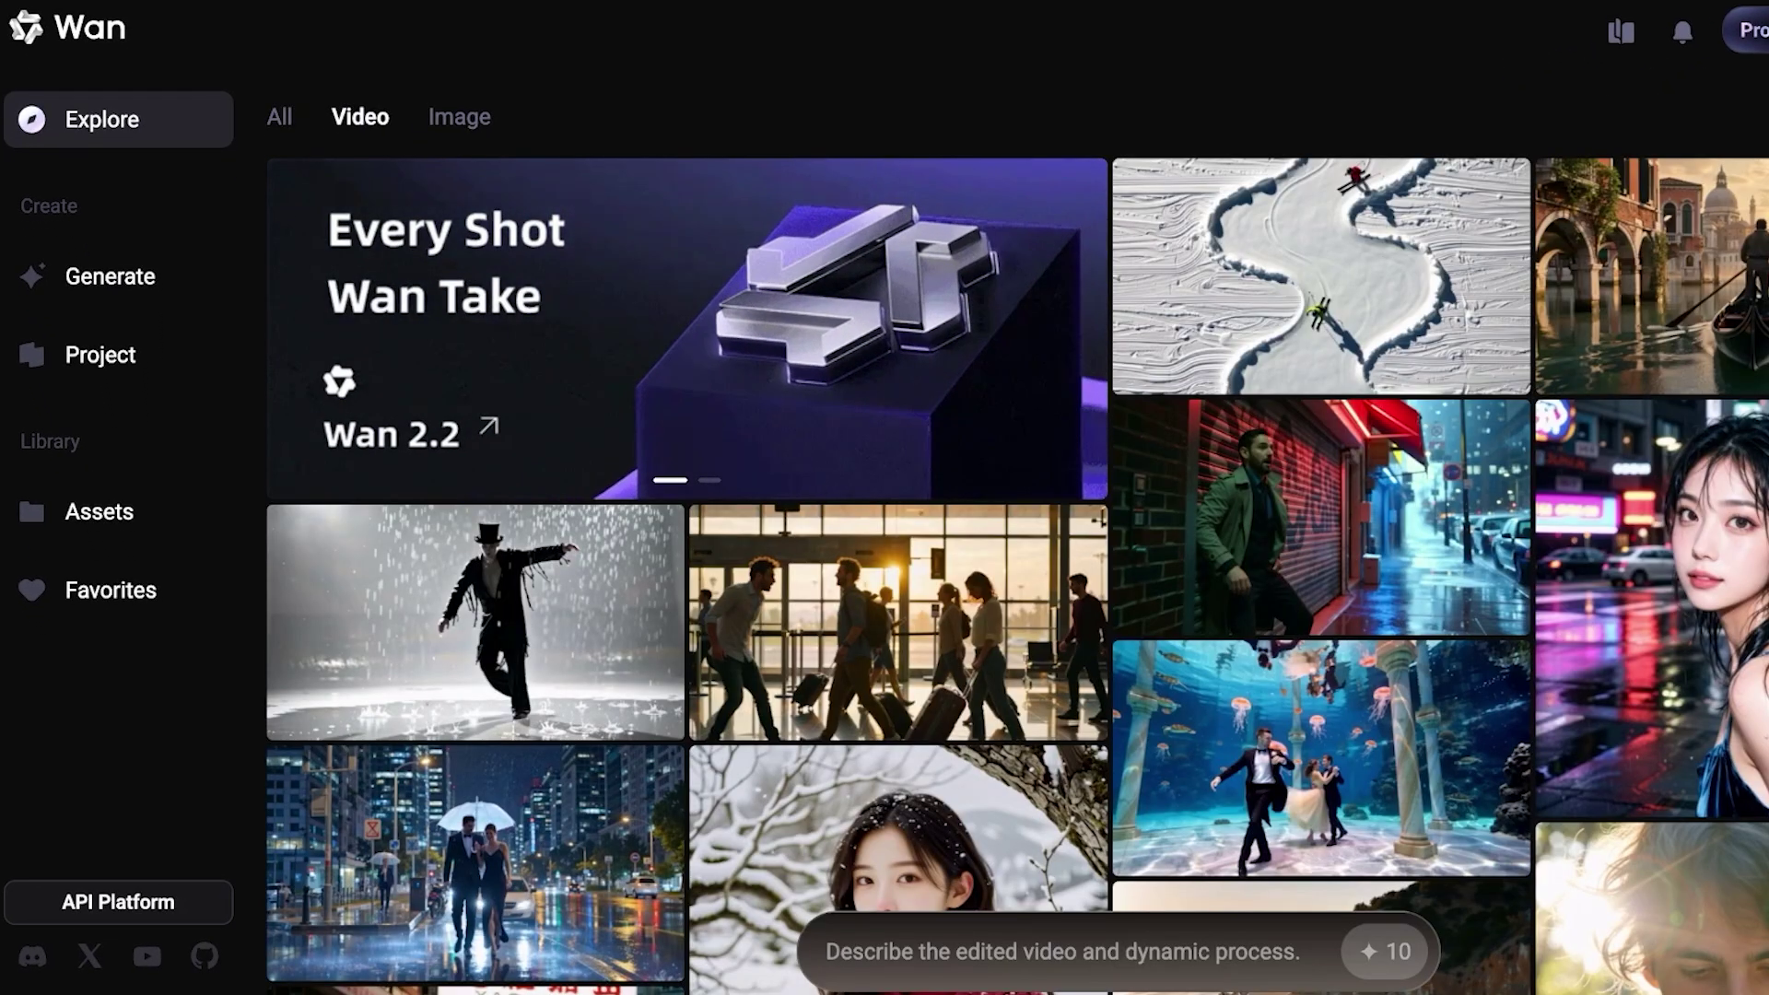
{"action": "scroll", "coordinate": [1321, 516], "scroll_direction": "down", "scroll_amount": 1}
{"action": "scroll", "coordinate": [1321, 511], "scroll_direction": "down", "scroll_amount": 1}
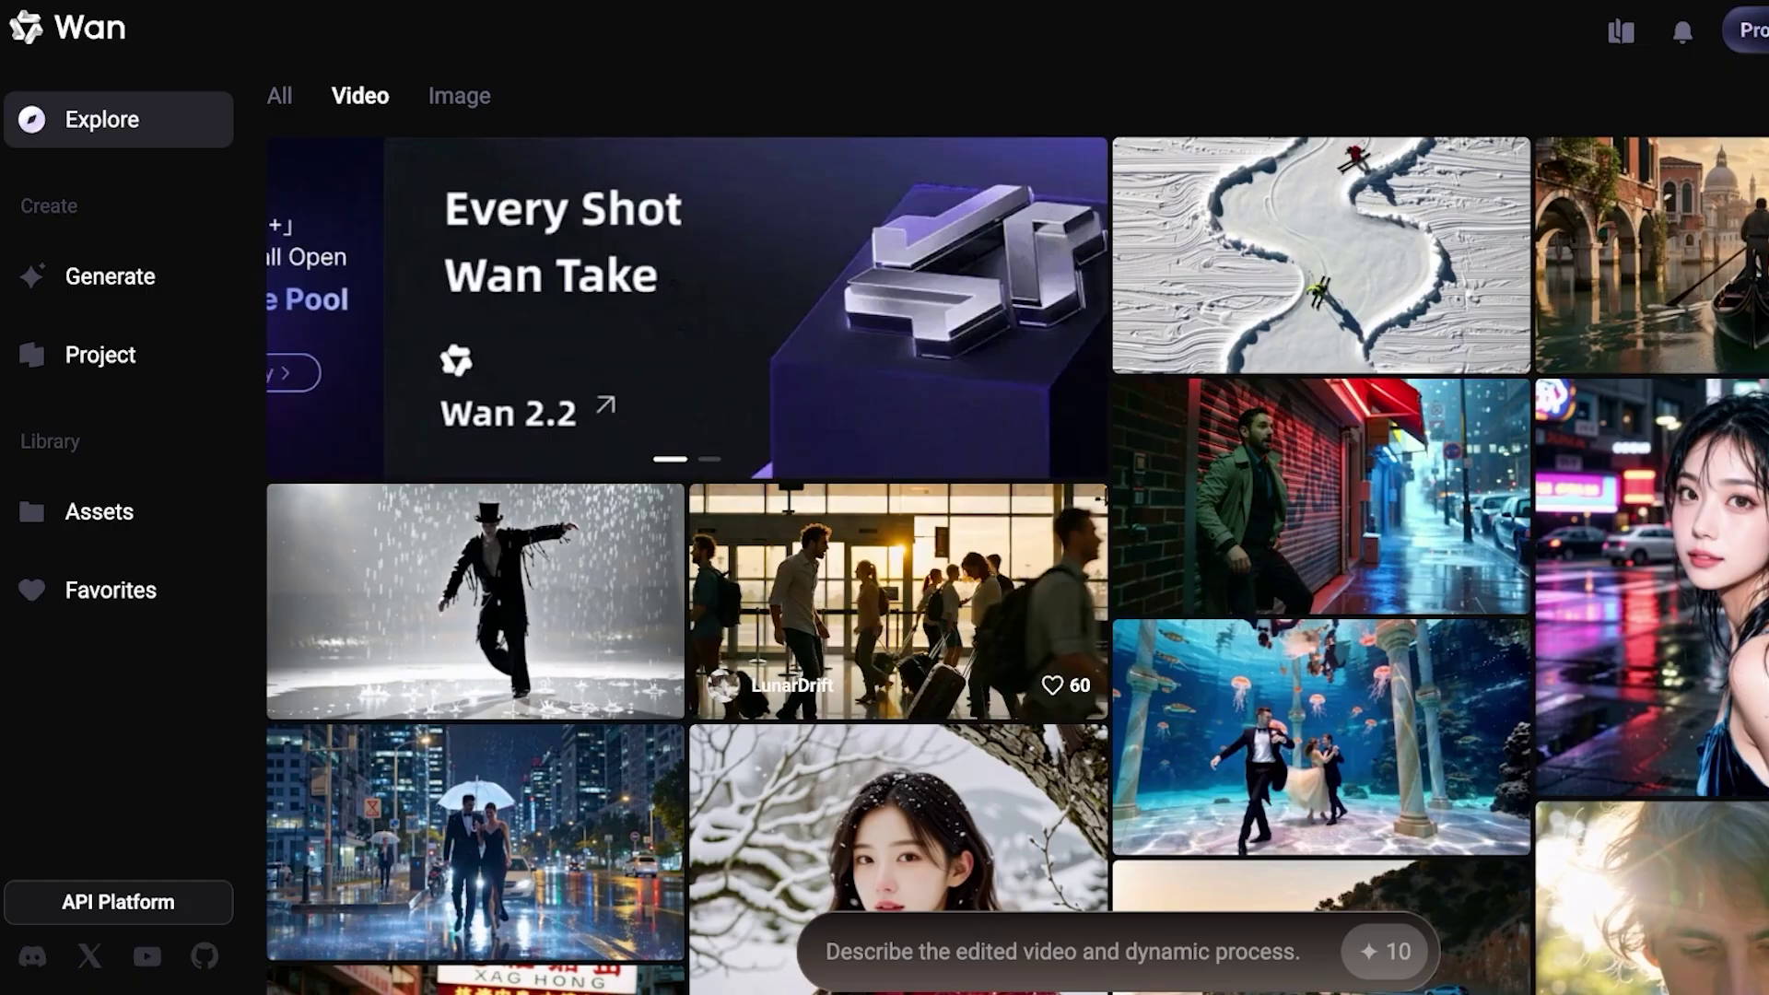
{"action": "left_click", "coordinate": [898, 599]}
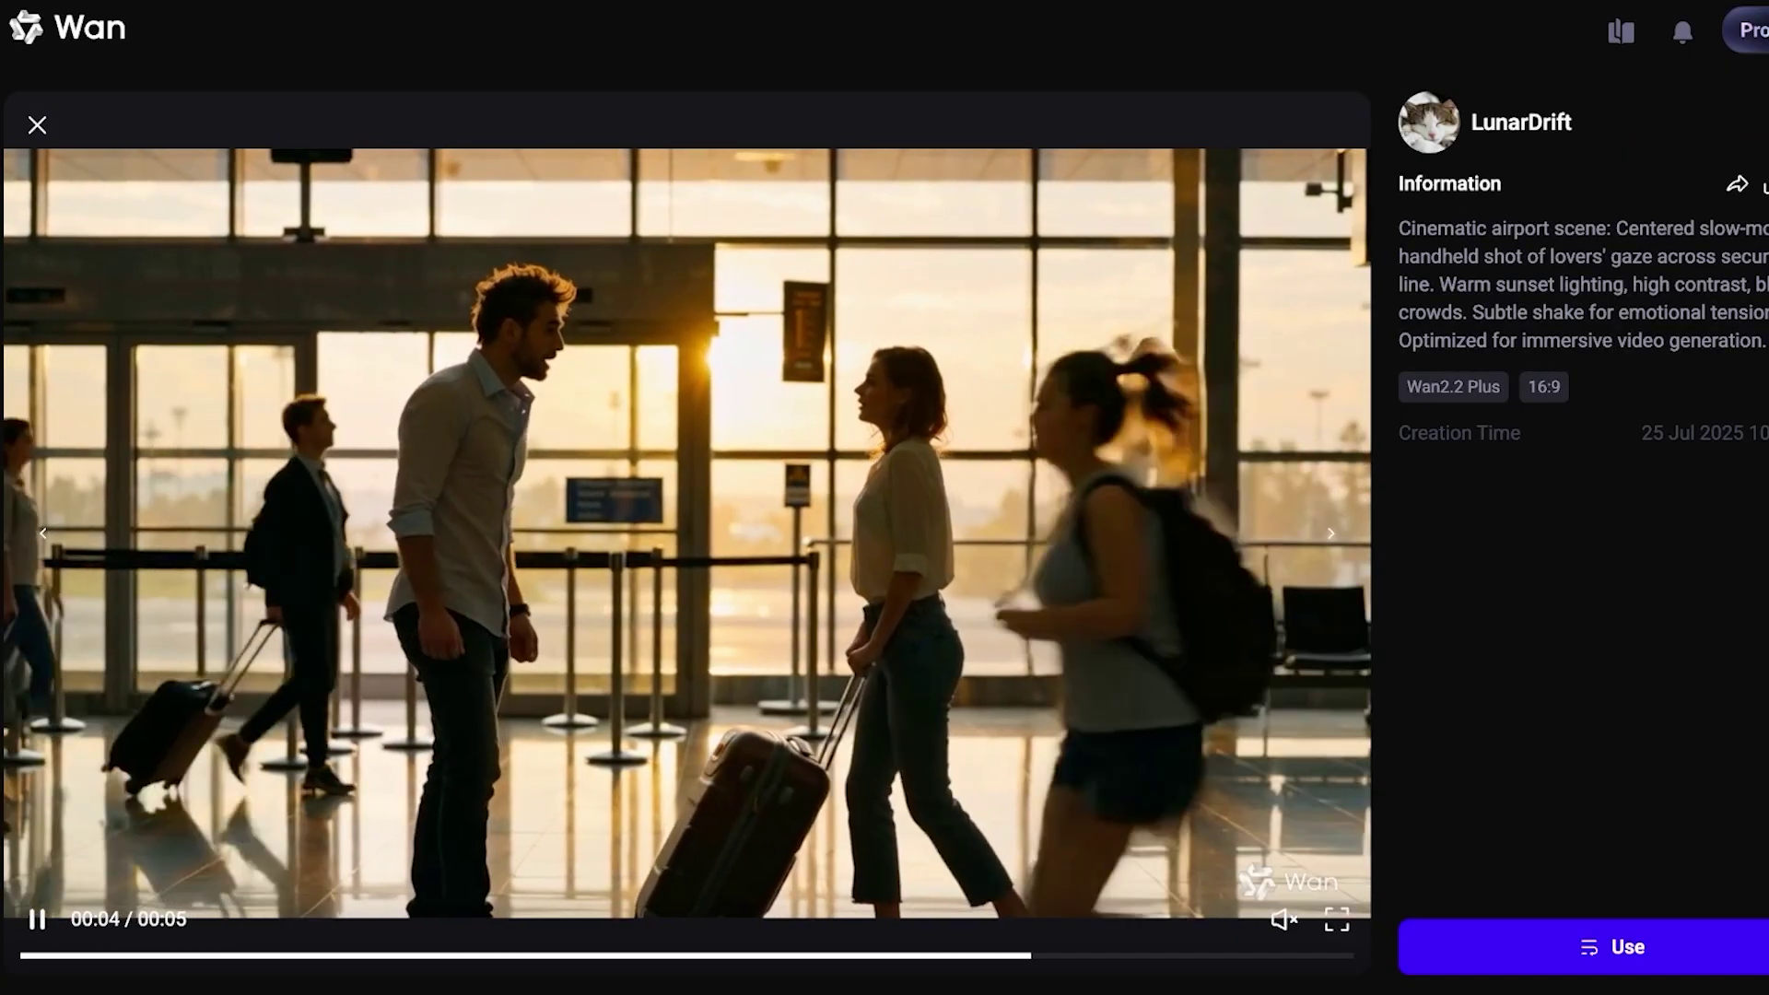
{"action": "key", "text": "Escape"}
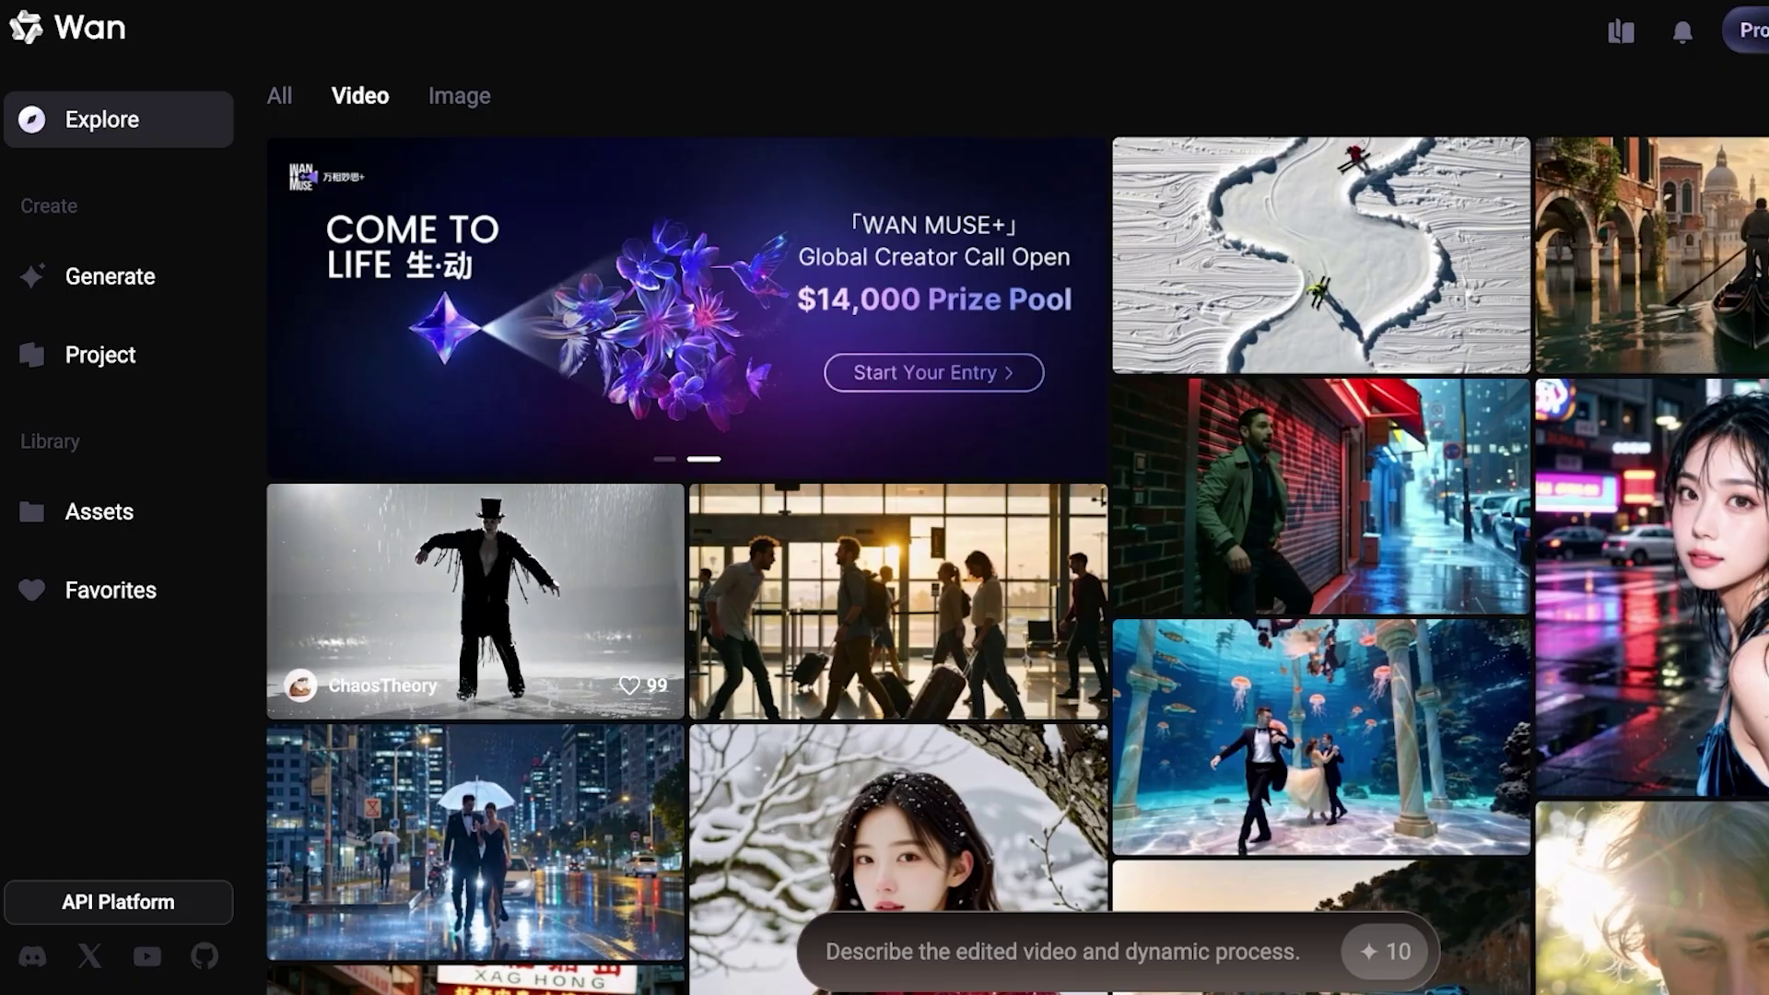
Step: Preview the cliffside highway car chase clip from the video gallery, then close it
{"action": "scroll", "coordinate": [1017, 534], "scroll_direction": "down", "scroll_amount": 3}
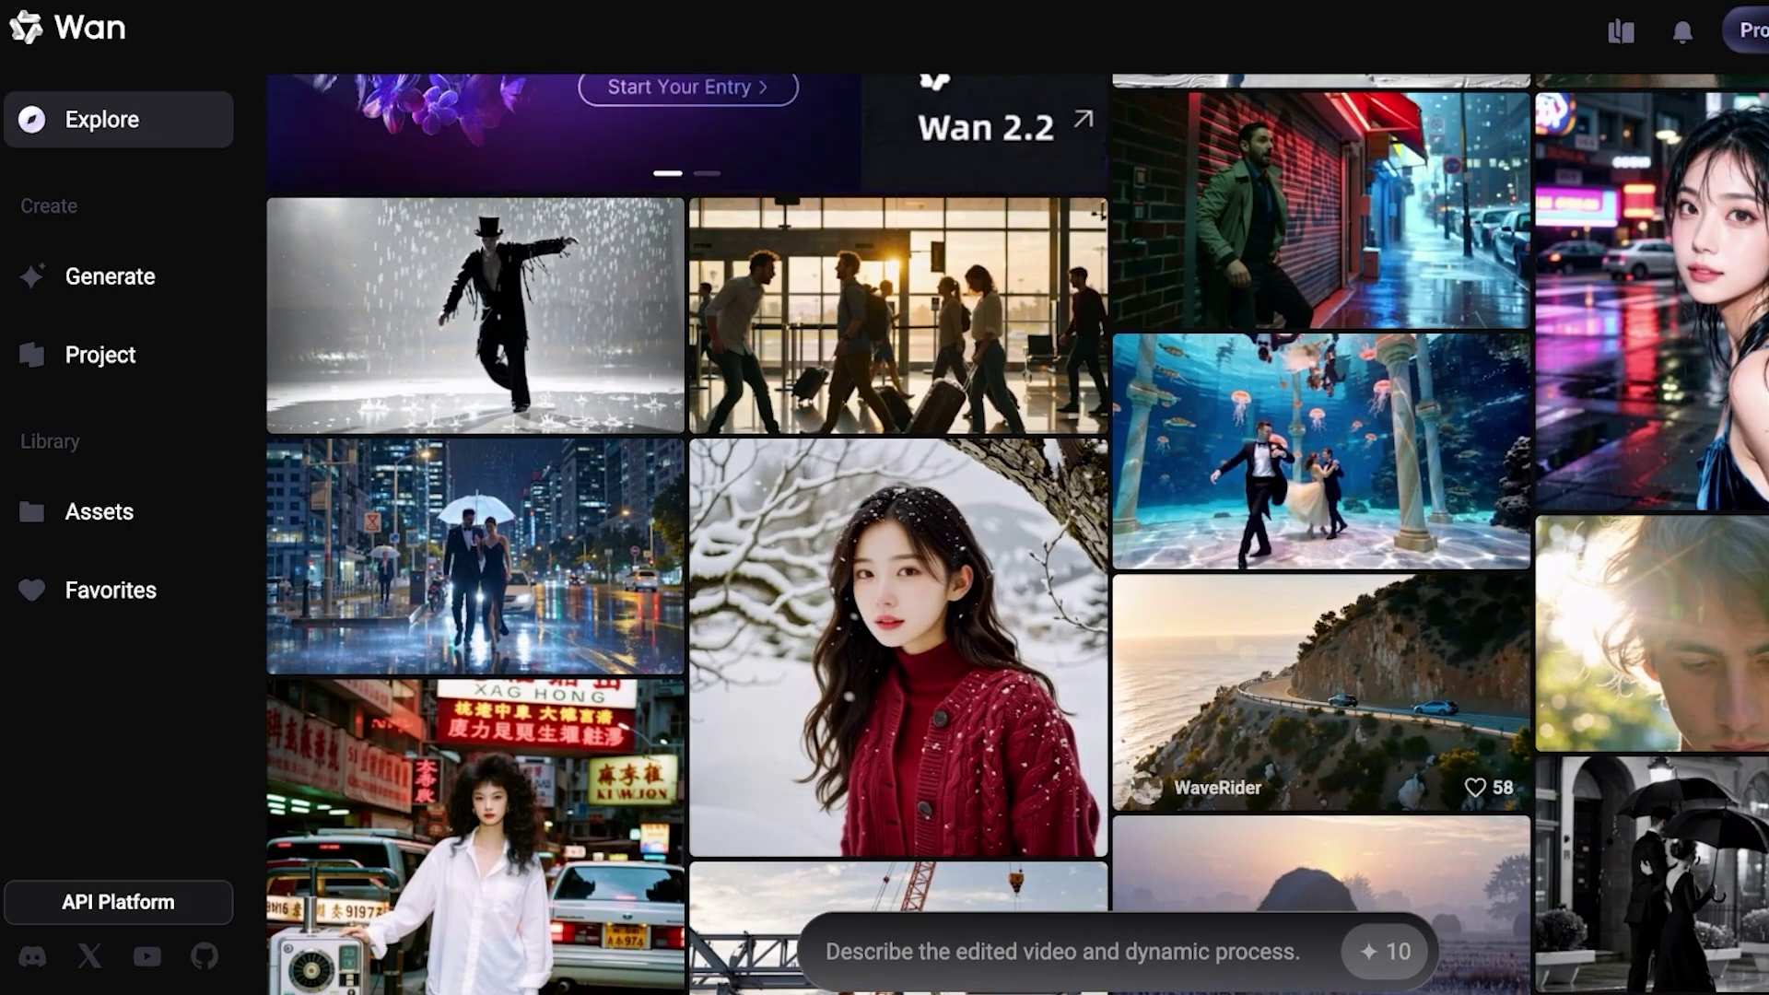
{"action": "scroll", "coordinate": [1322, 691], "scroll_direction": "down", "scroll_amount": 3}
{"action": "left_click", "coordinate": [1322, 387]}
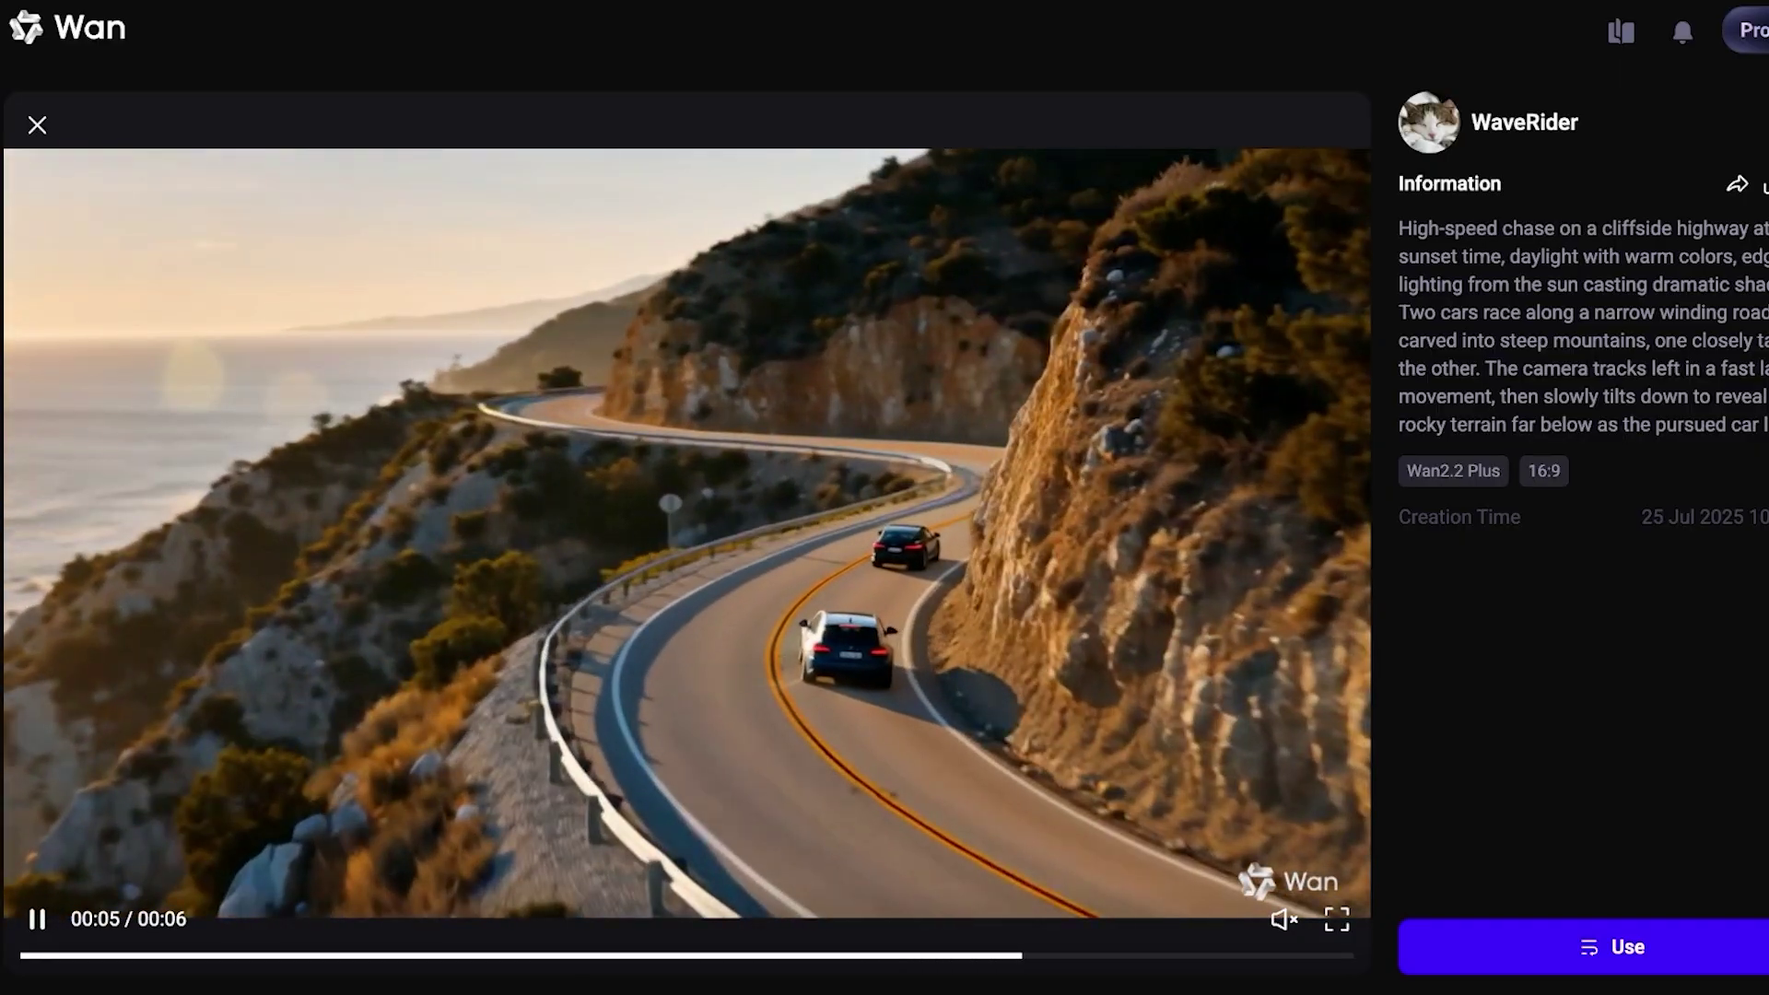
{"action": "left_click", "coordinate": [36, 126]}
Step: Preview the train station farewell clip and browse the rest of the video gallery
{"action": "scroll", "coordinate": [386, 414], "scroll_direction": "down", "scroll_amount": 3}
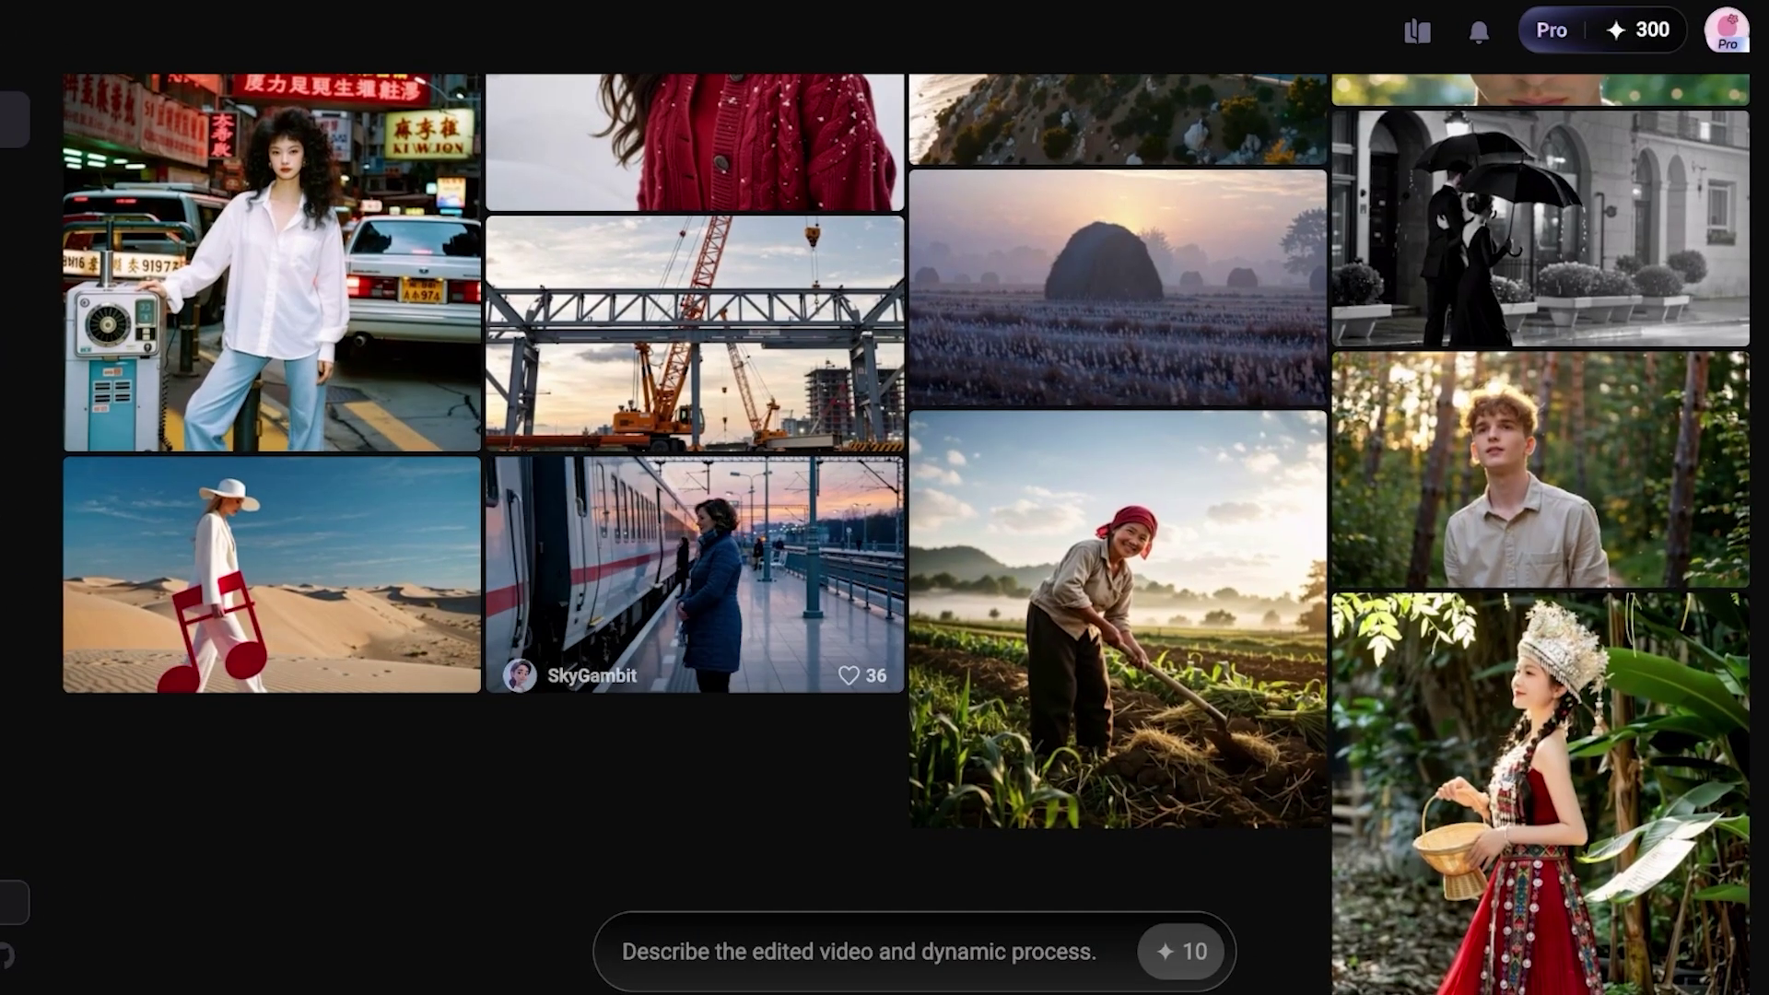
{"action": "scroll", "coordinate": [885, 498], "scroll_direction": "down", "scroll_amount": 3}
{"action": "left_click", "coordinate": [695, 328]}
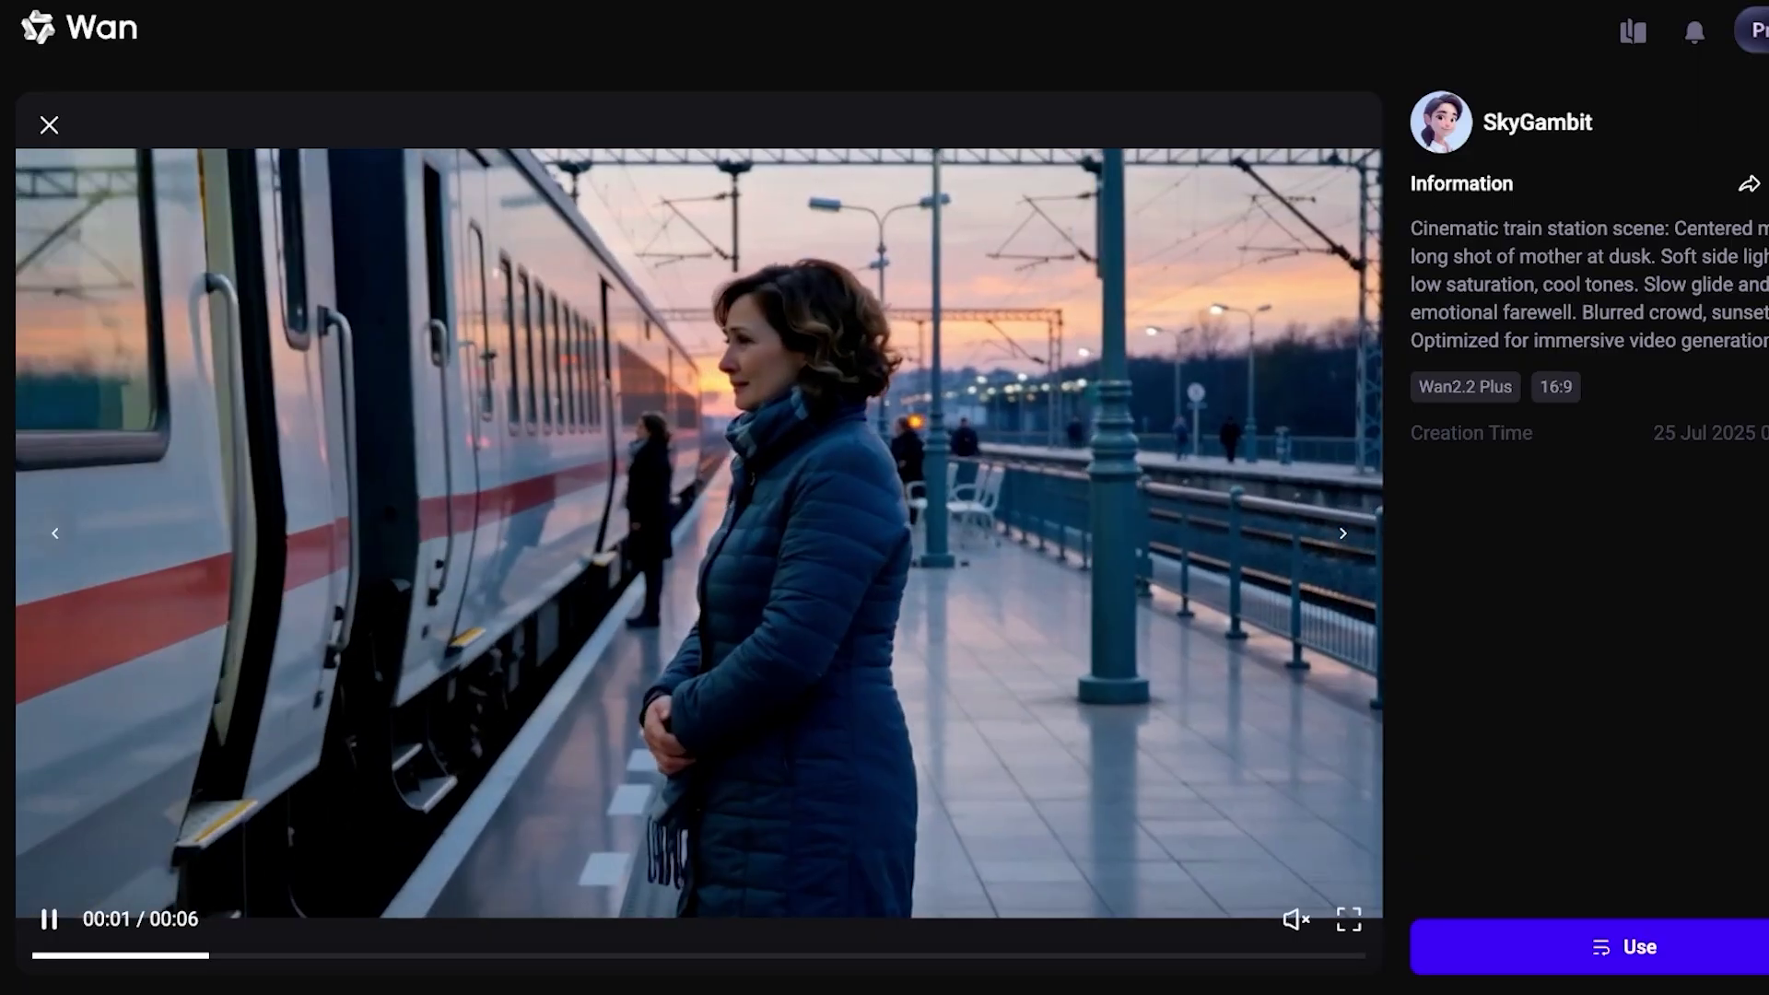
{"action": "key", "text": "Escape"}
{"action": "scroll", "coordinate": [1023, 534], "scroll_direction": "down", "scroll_amount": 10}
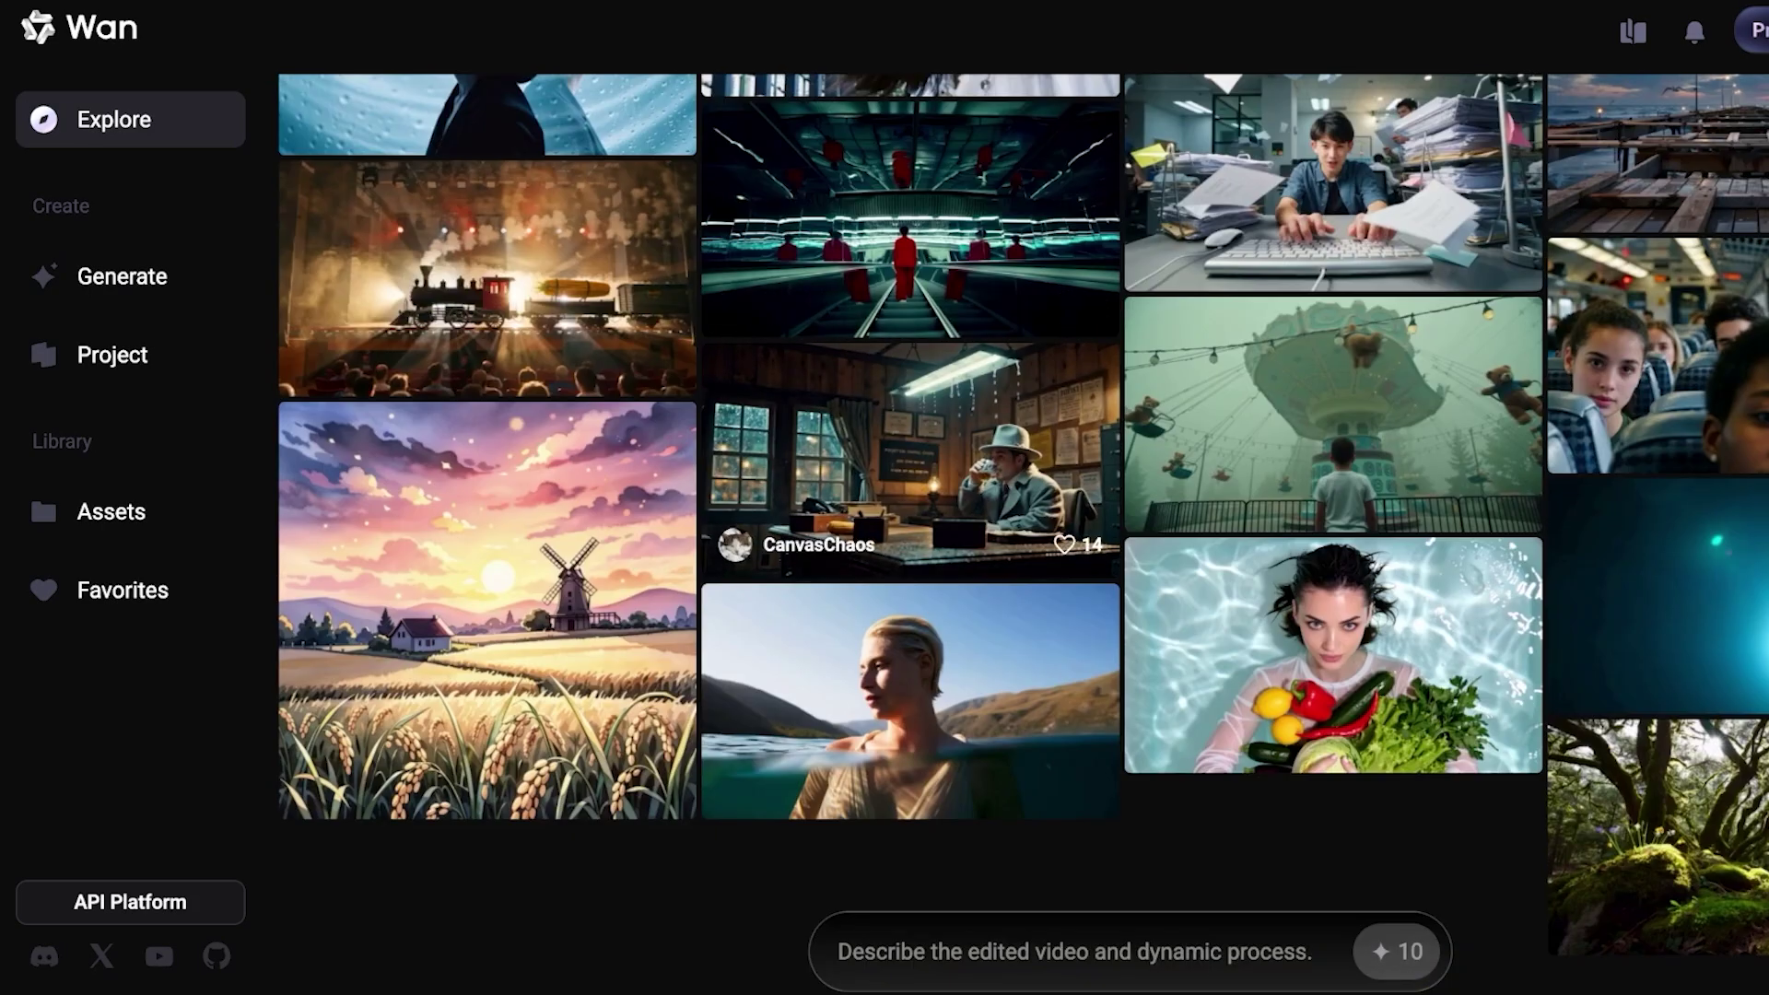
{"action": "scroll", "coordinate": [1023, 534], "scroll_direction": "up", "scroll_amount": 12}
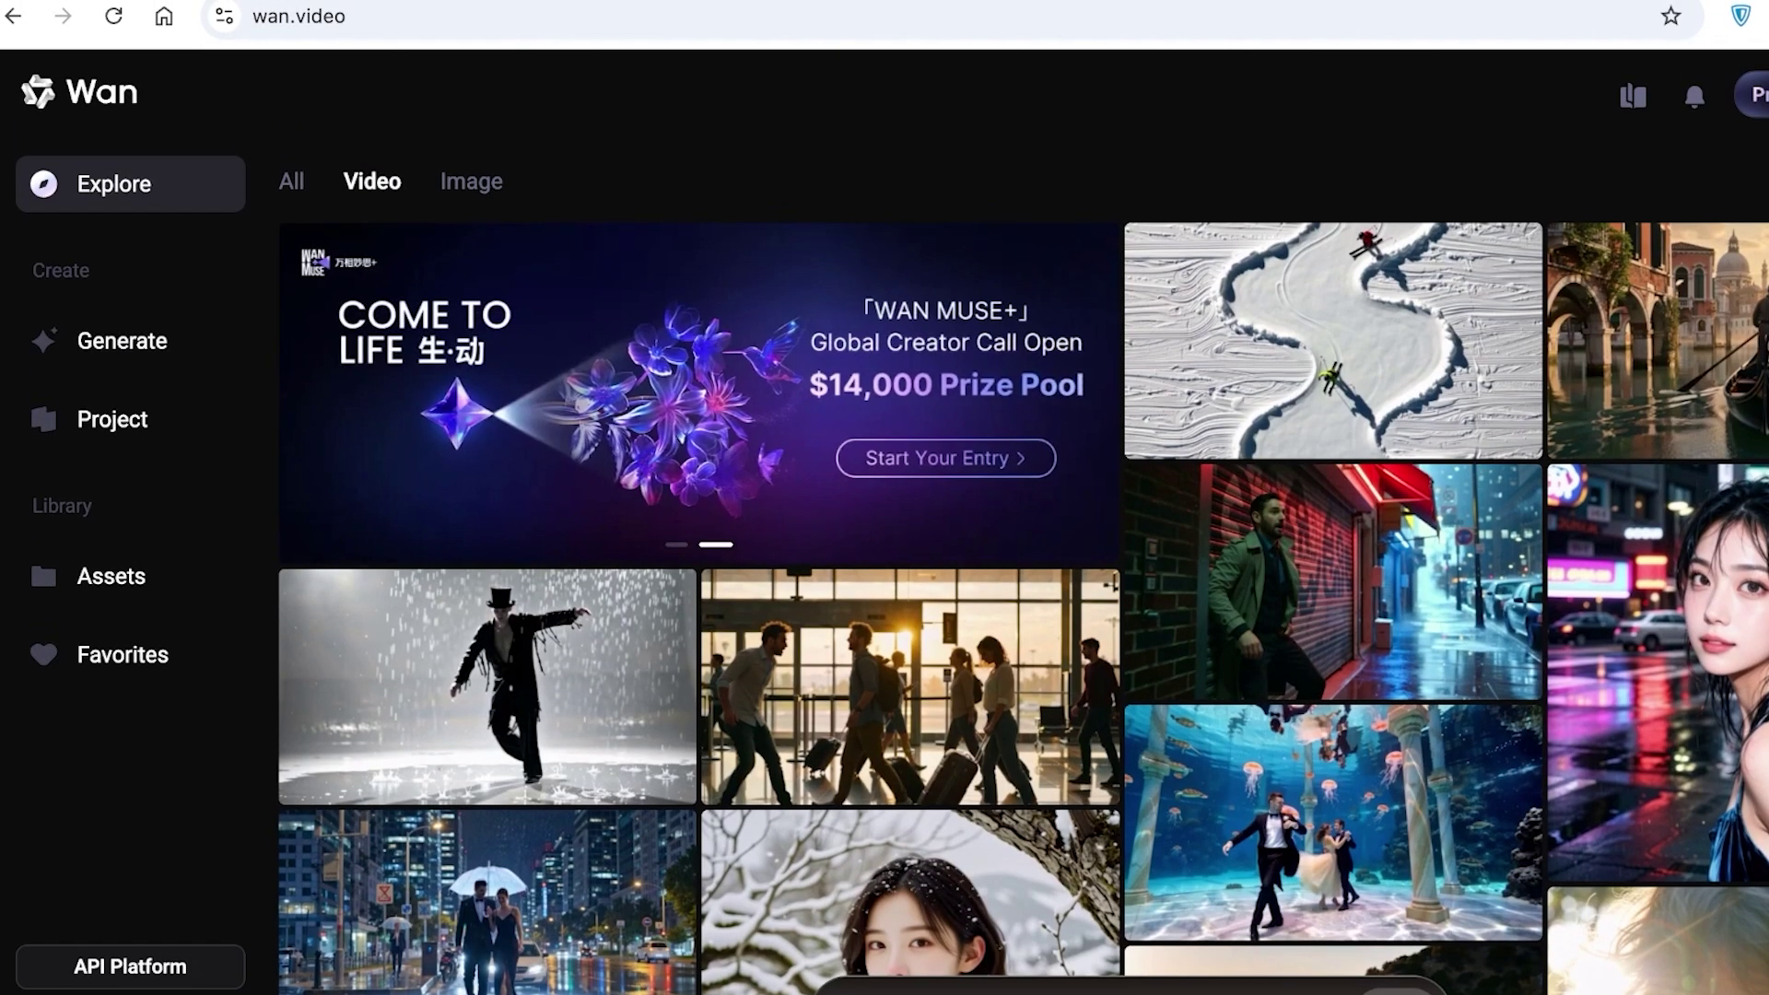
Step: Open the Generate workspace and set the video function to Image to Video
{"action": "mouse_move", "coordinate": [1752, 95]}
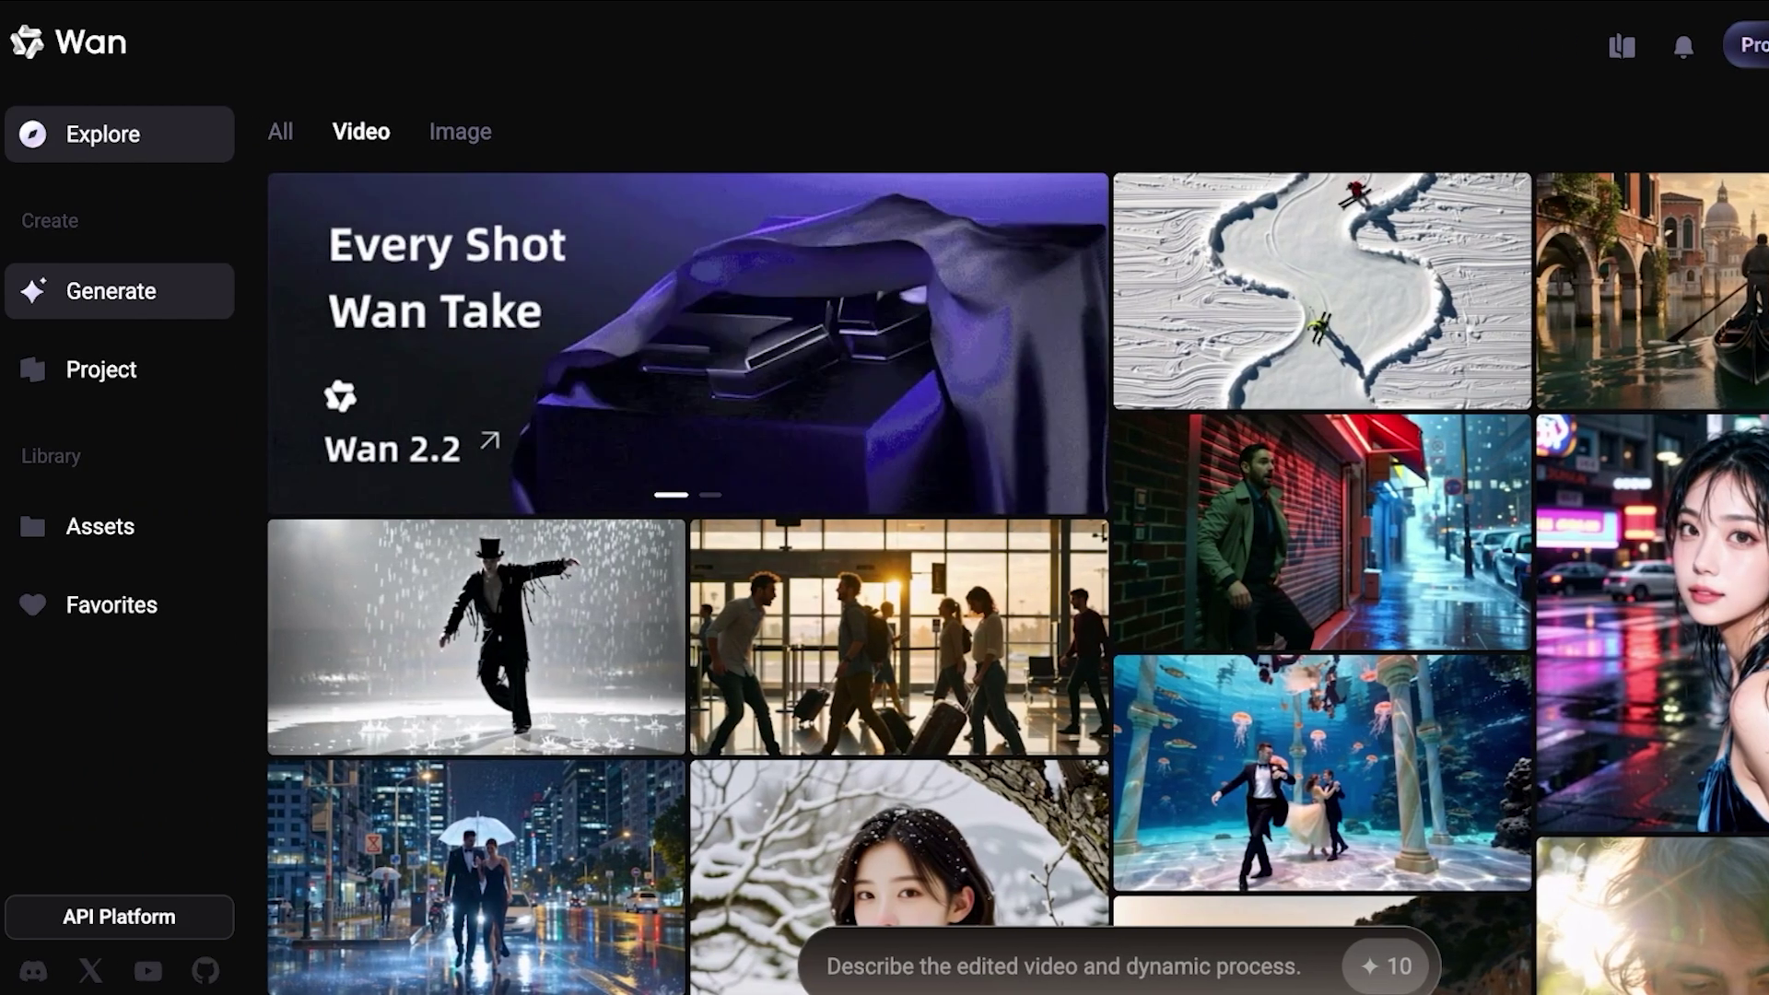
{"action": "left_click", "coordinate": [111, 292]}
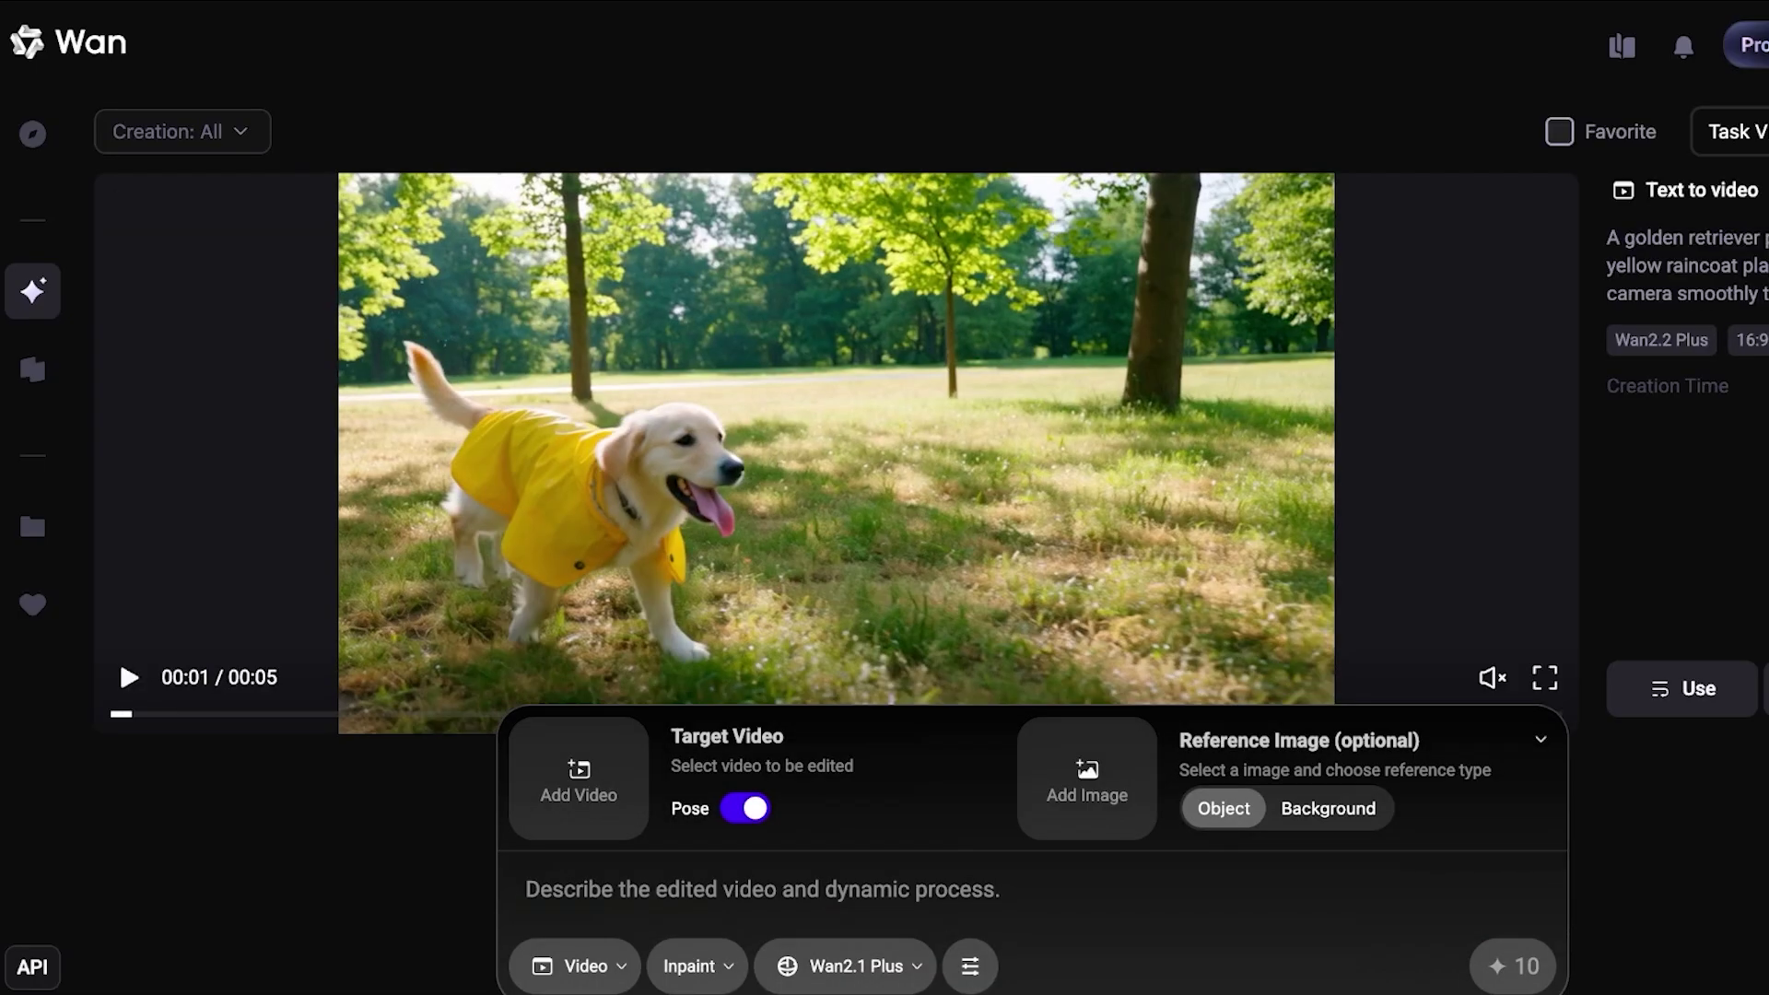
{"action": "left_click", "coordinate": [127, 677]}
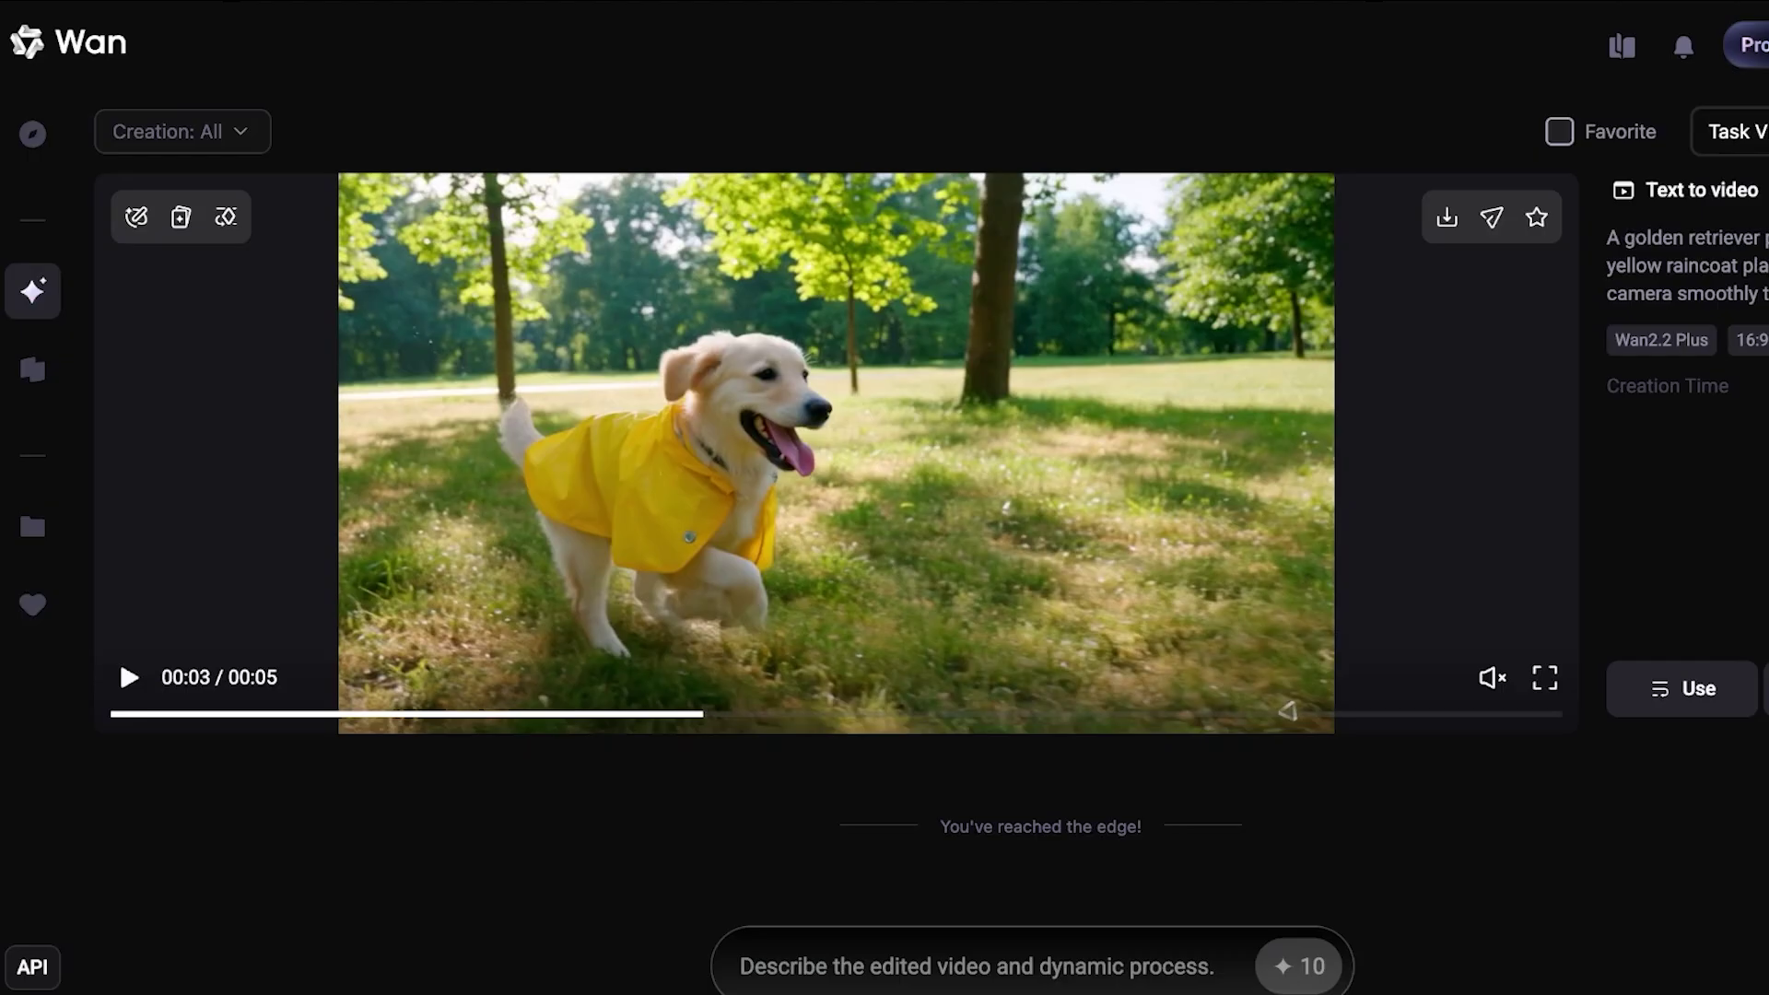
{"action": "left_click", "coordinate": [921, 966]}
{"action": "left_click", "coordinate": [846, 965]}
{"action": "left_click", "coordinate": [698, 965]}
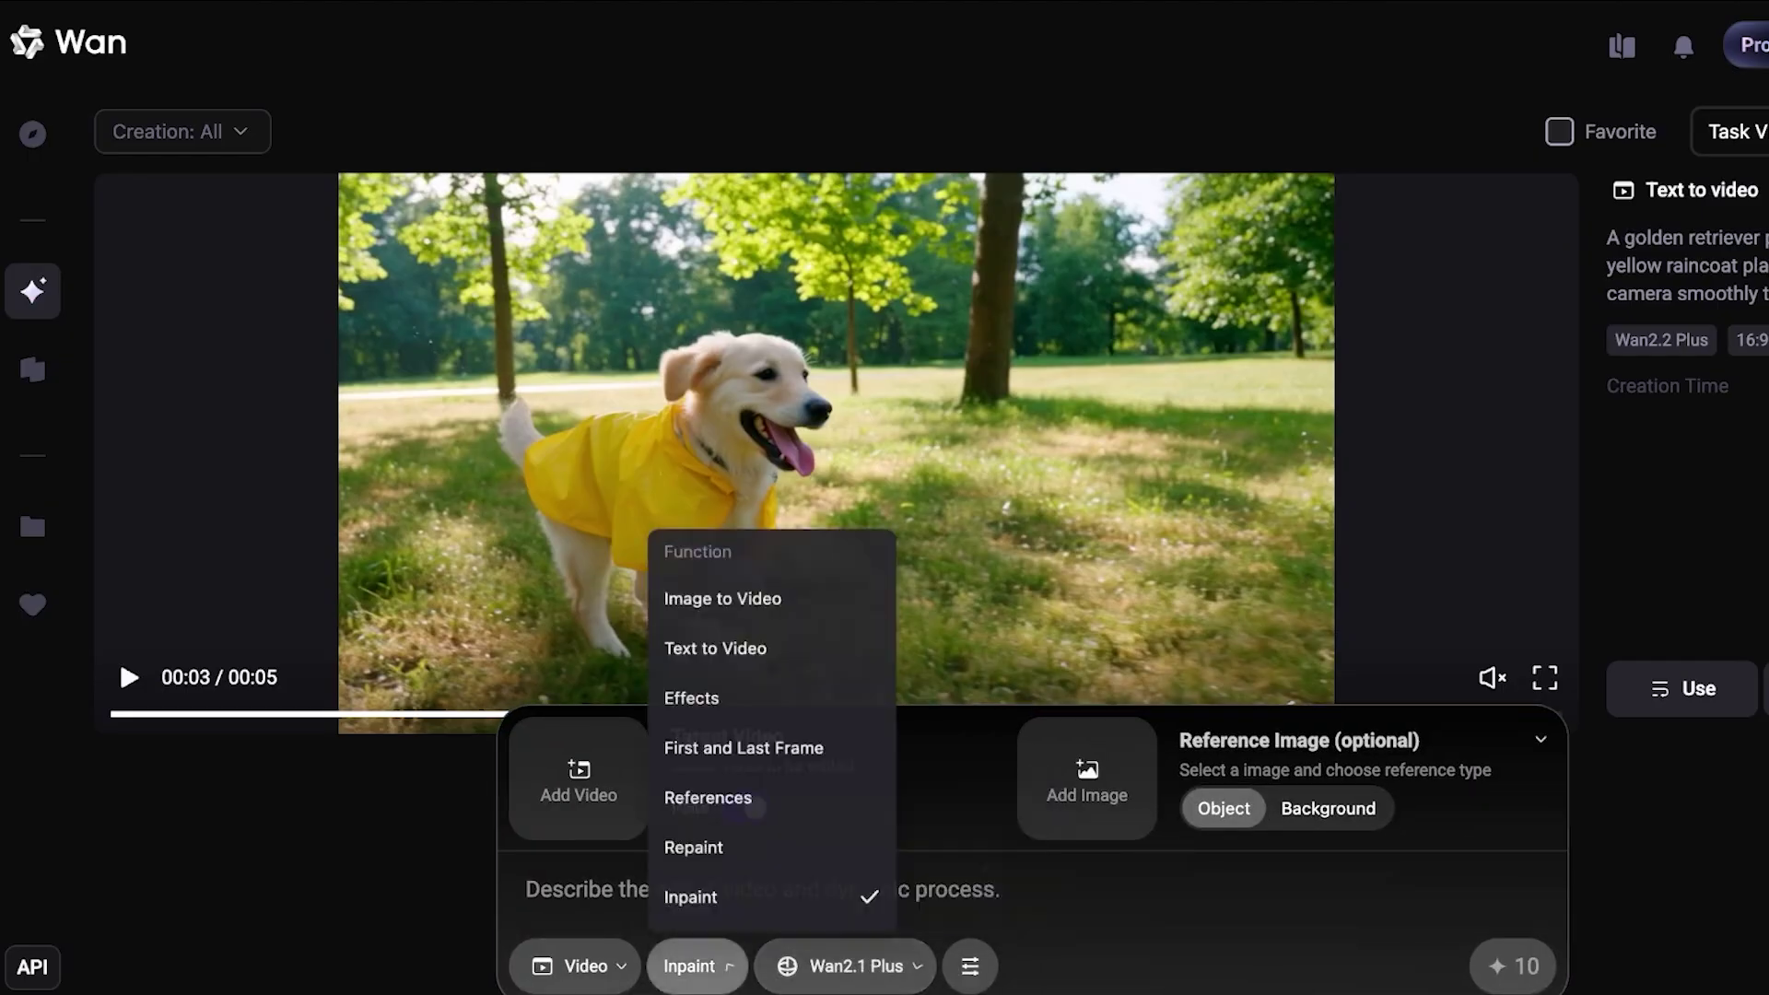
{"action": "left_click", "coordinate": [723, 595]}
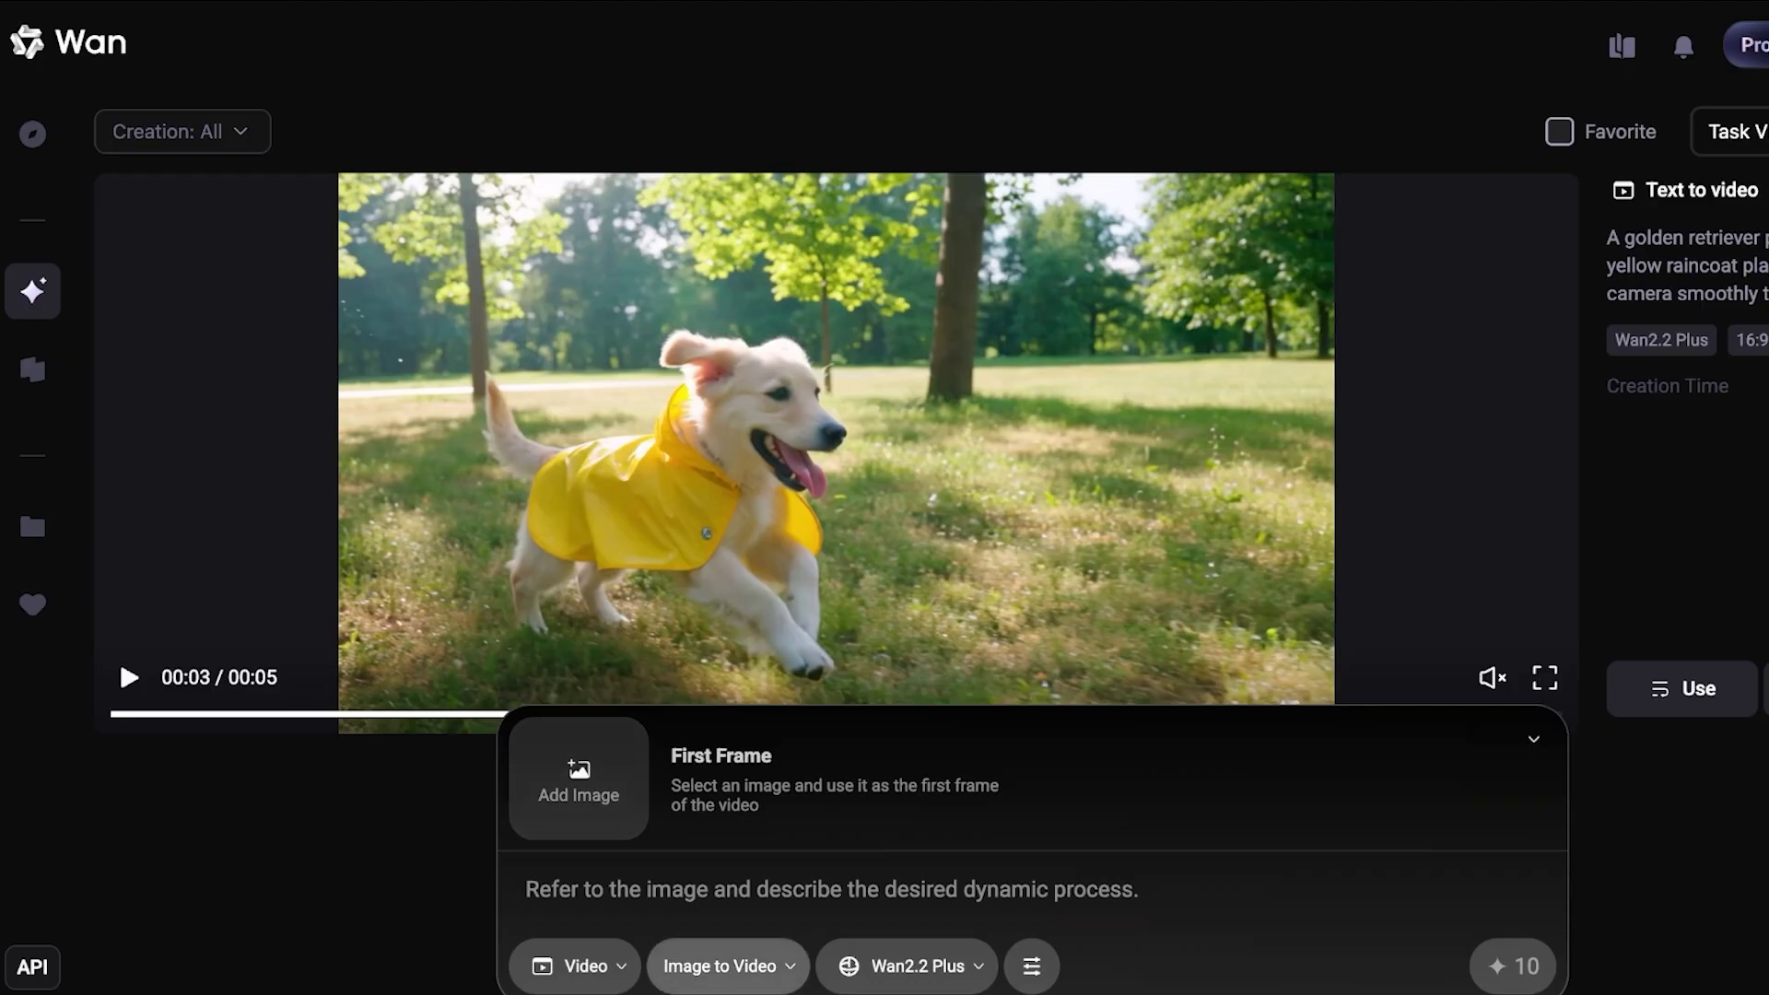
Step: Examine the available media types, models and generation settings for Image to Video
{"action": "left_click", "coordinate": [575, 967]}
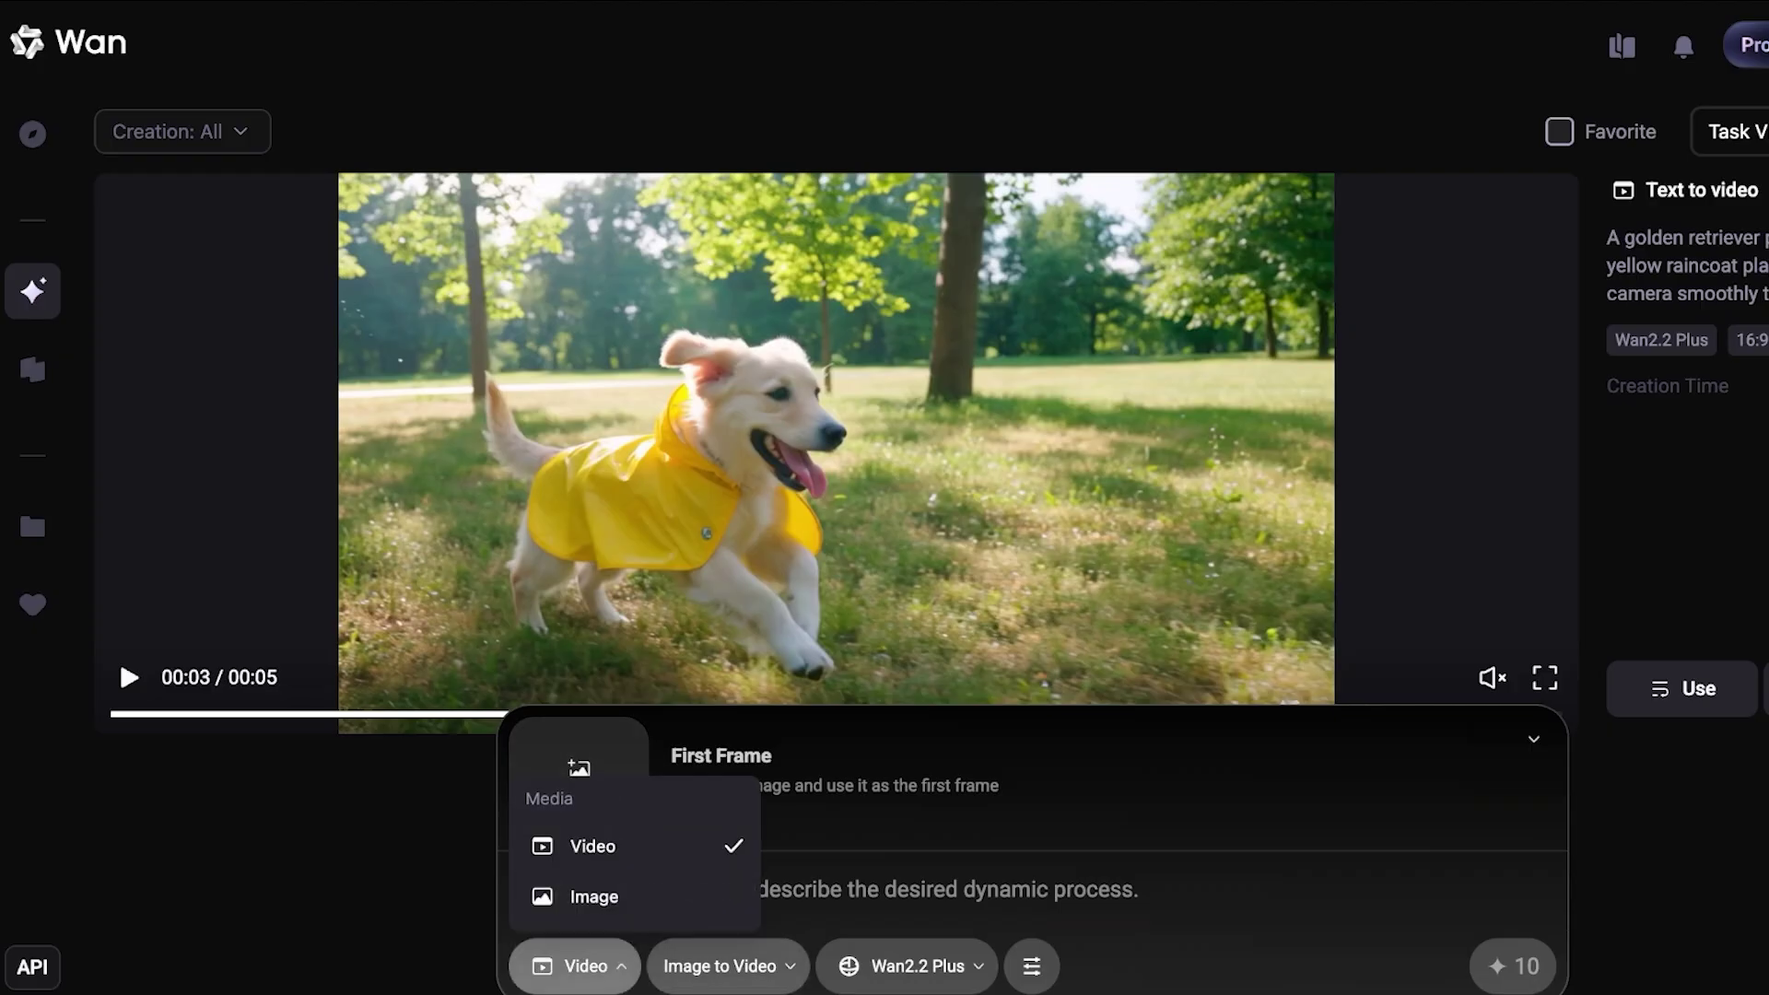
{"action": "left_click", "coordinate": [906, 967]}
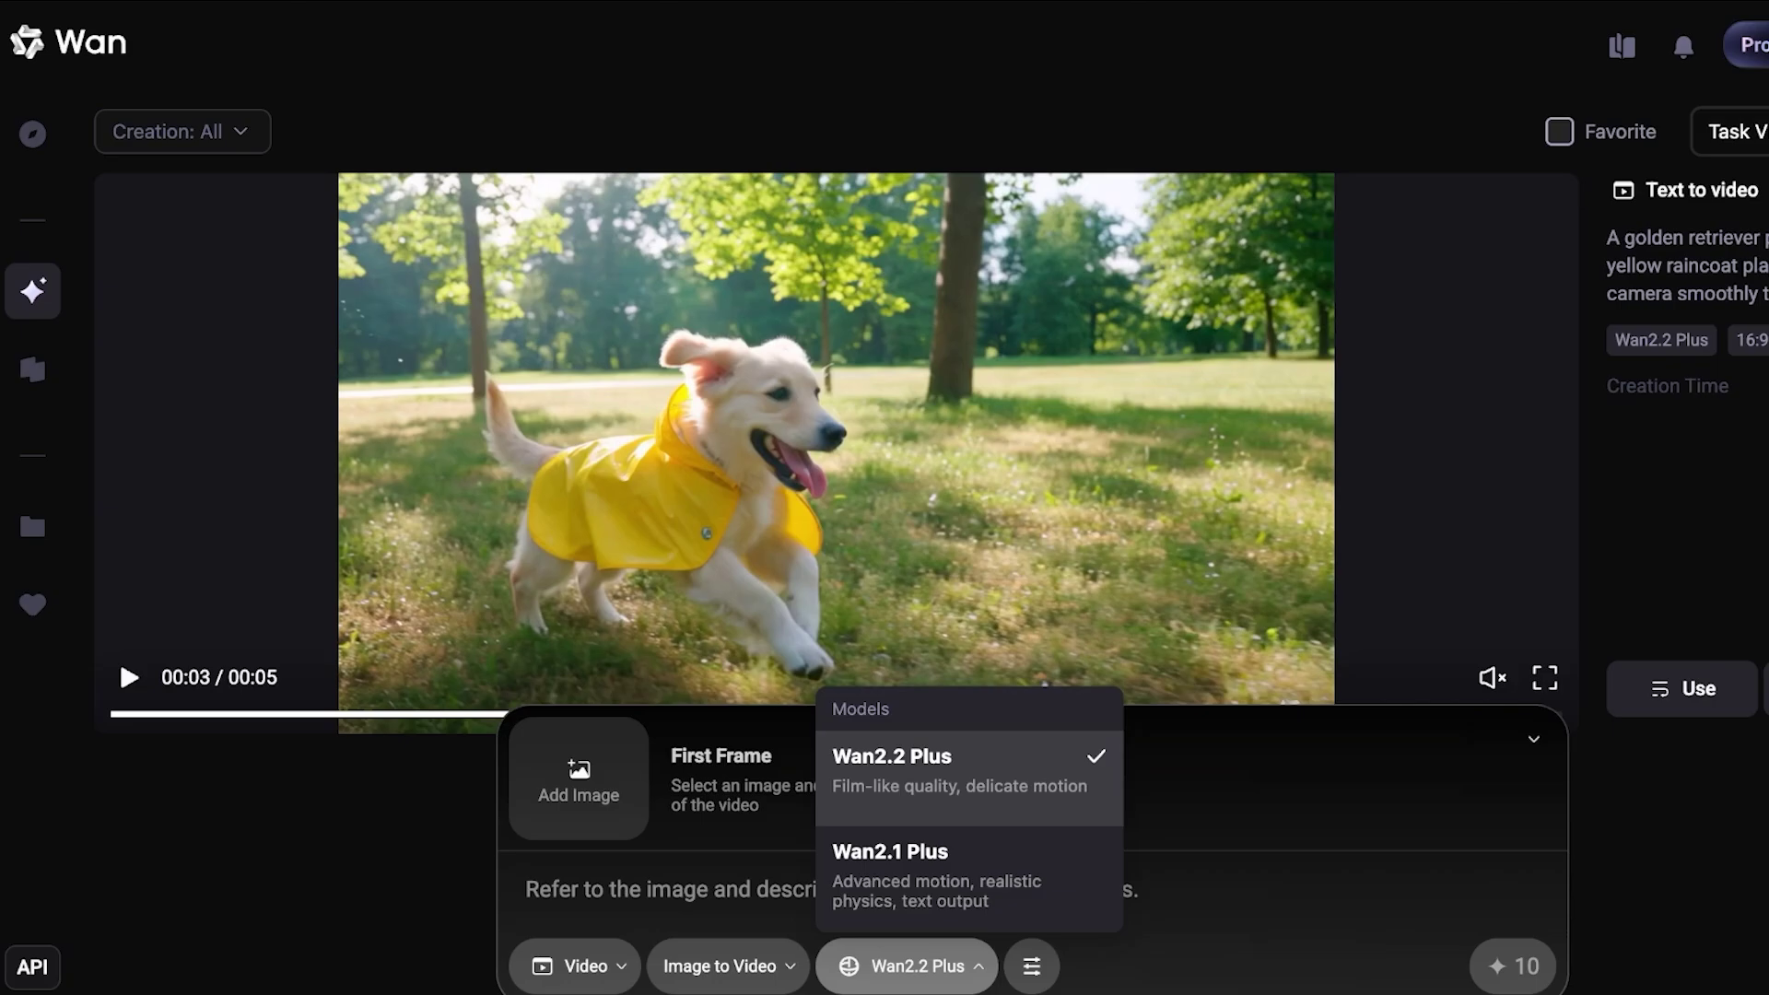
{"action": "left_click", "coordinate": [527, 889]}
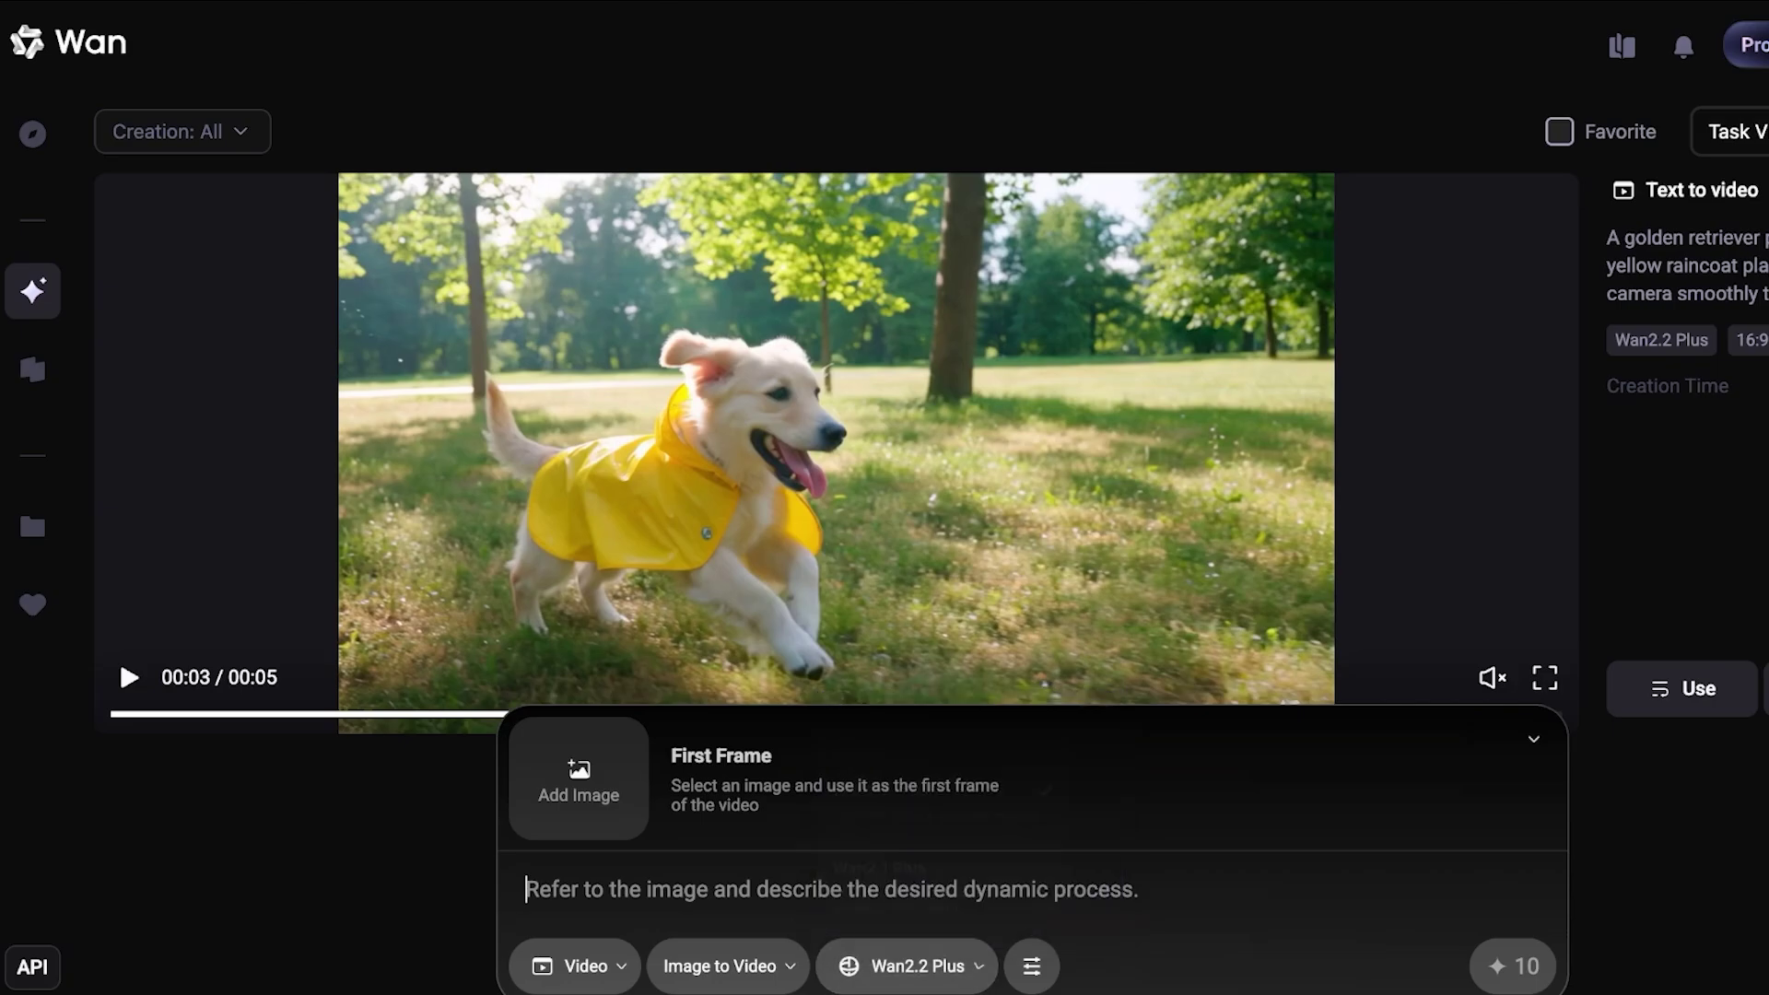
{"action": "left_click", "coordinate": [1032, 966]}
{"action": "left_click", "coordinate": [829, 889]}
Step: Add the castle image as the first frame and enter the prompt "the camera pans out and the woman is walking towards stairs"
{"action": "left_click", "coordinate": [579, 779]}
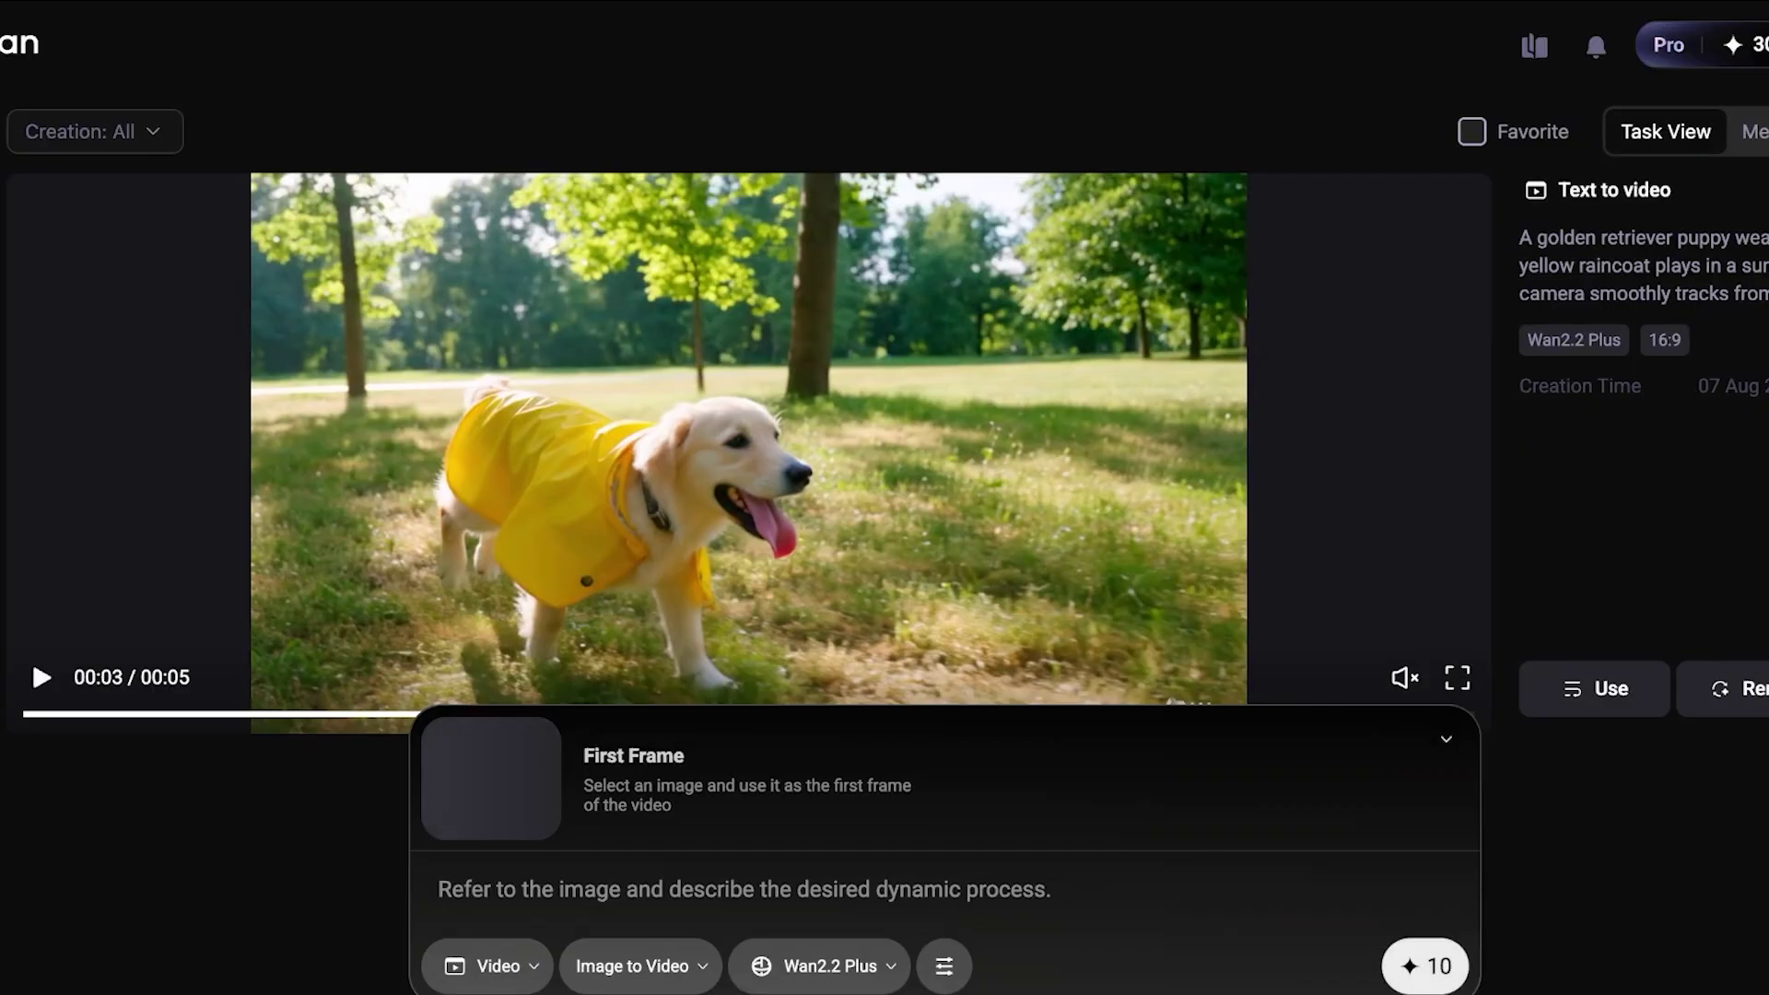
{"action": "left_click", "coordinate": [491, 778]}
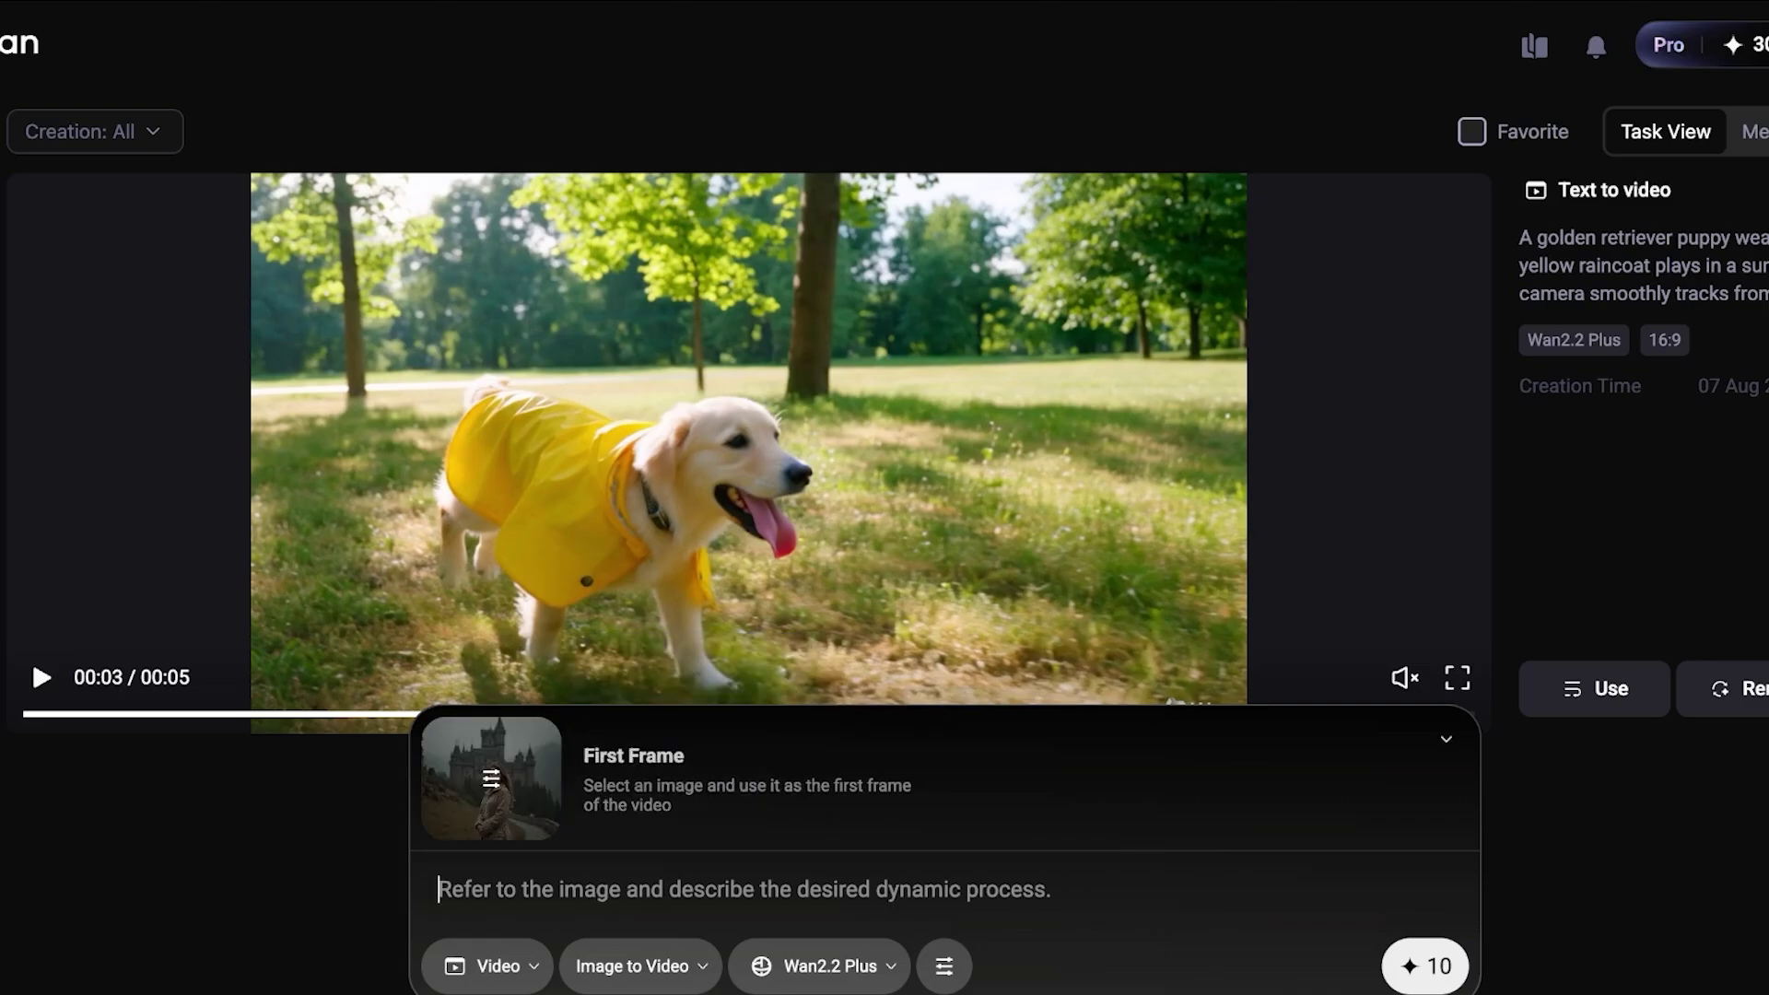
{"action": "mouse_move", "coordinate": [492, 779]}
{"action": "left_click", "coordinate": [674, 704]}
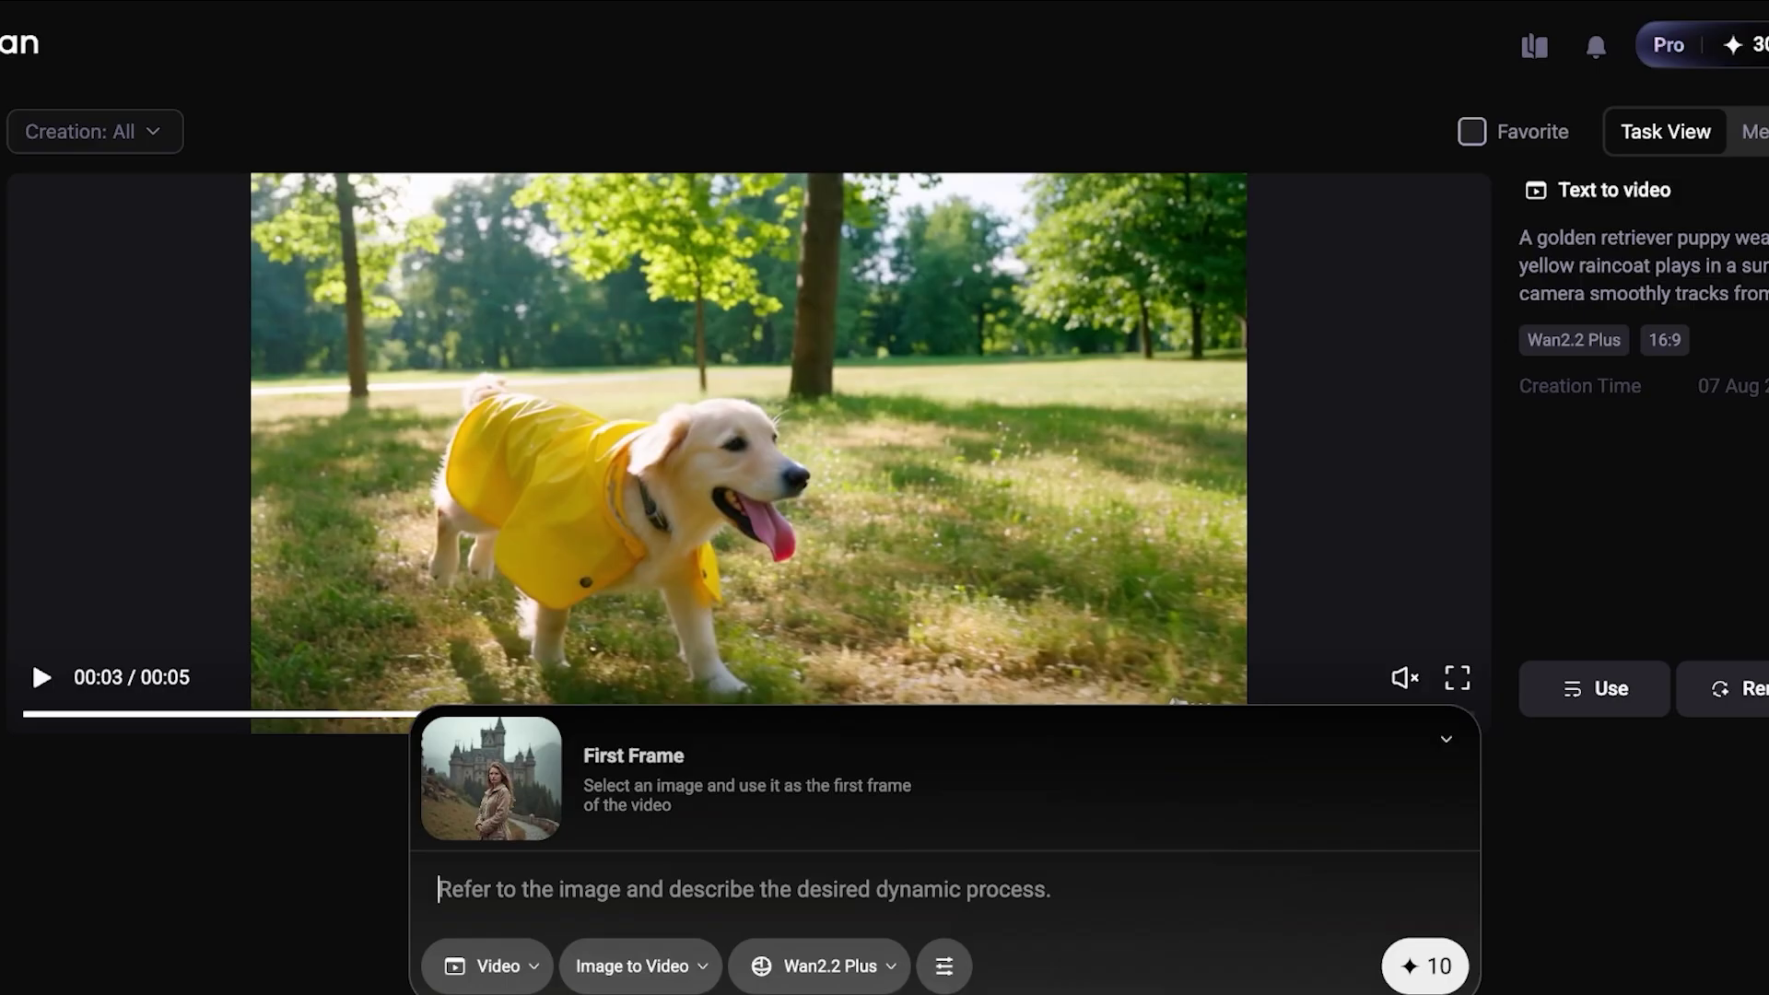
{"action": "type", "text": "the camera p"}
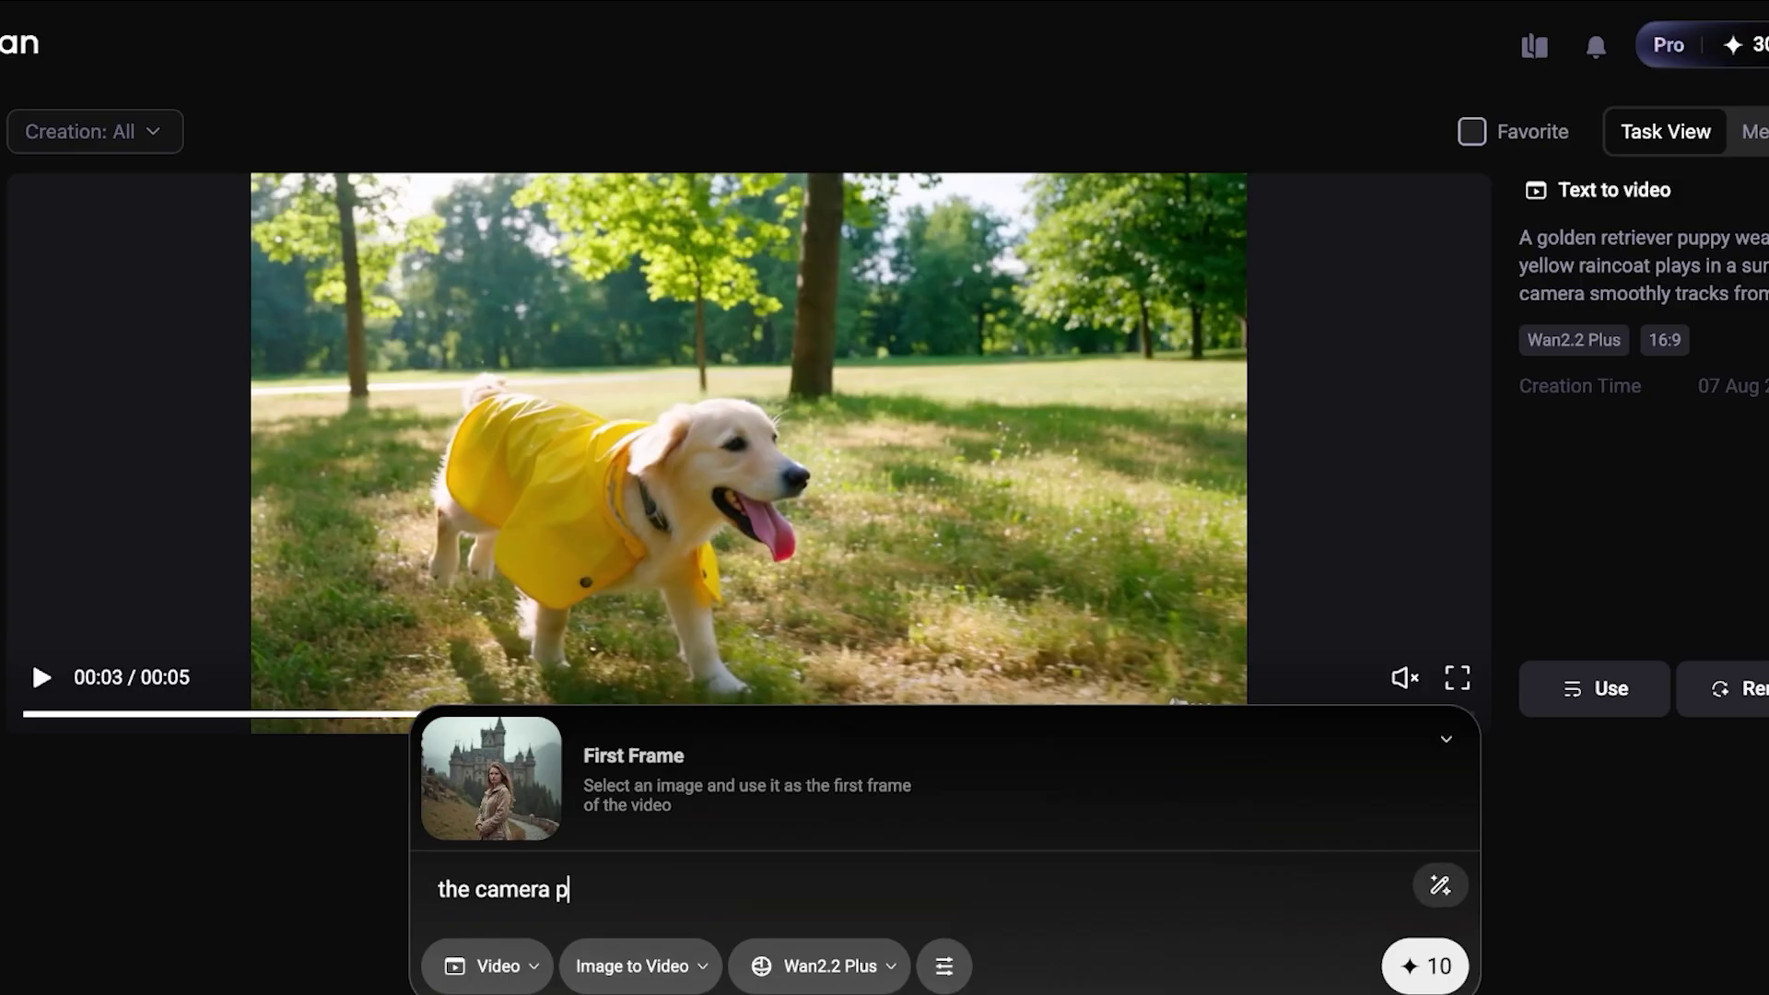
{"action": "type", "text": "ans out and the woman is walking towards stairs"}
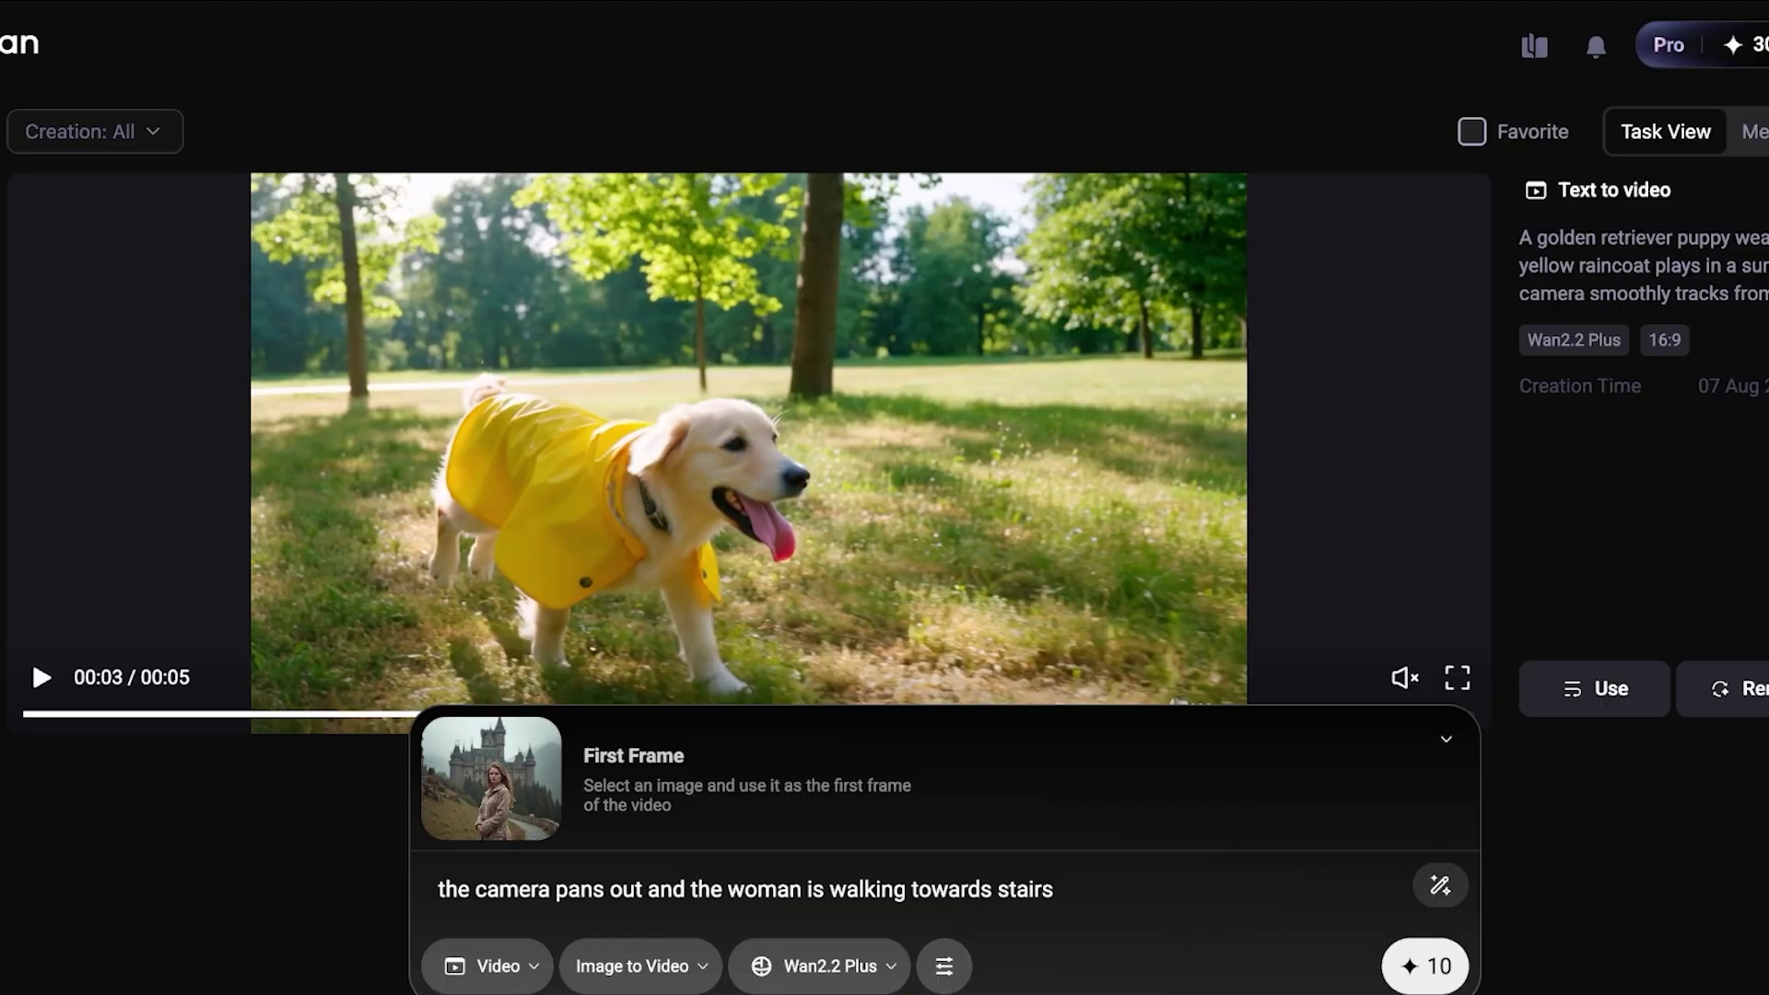
Step: Check the credits, Inspiration Mode and Sound Effects settings, then start generating the video from the castle image
{"action": "left_click", "coordinate": [943, 966]}
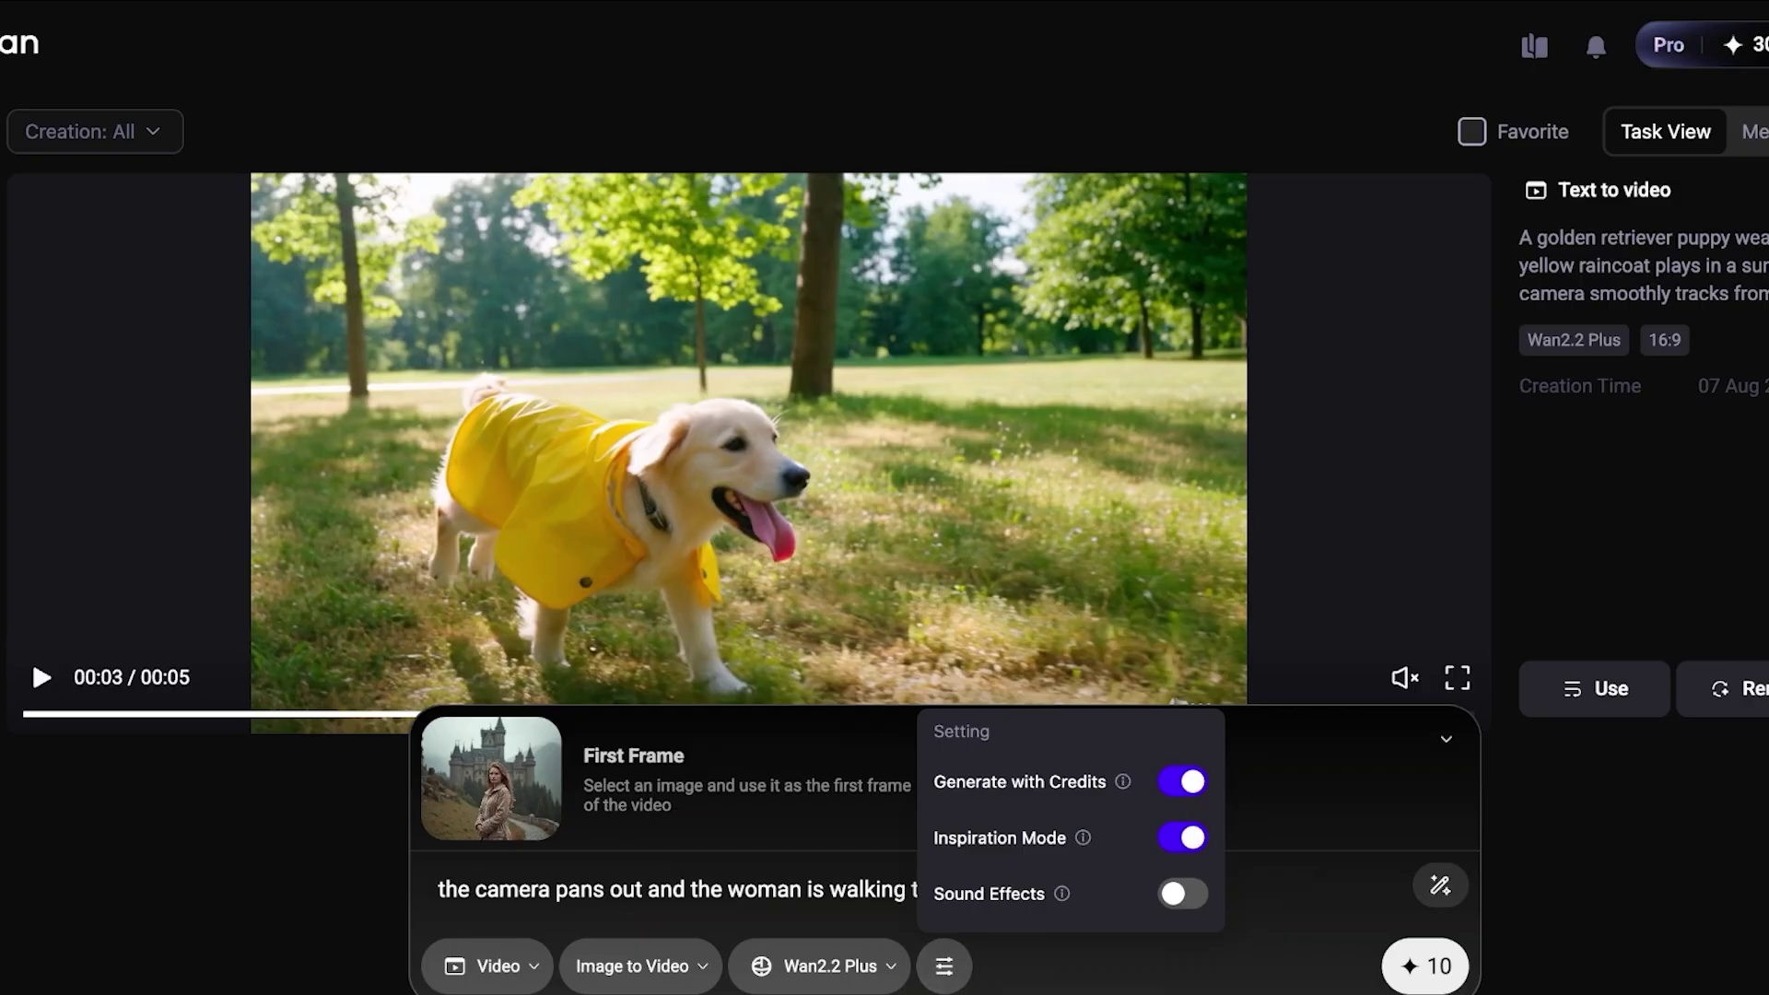
{"action": "mouse_move", "coordinate": [1122, 781]}
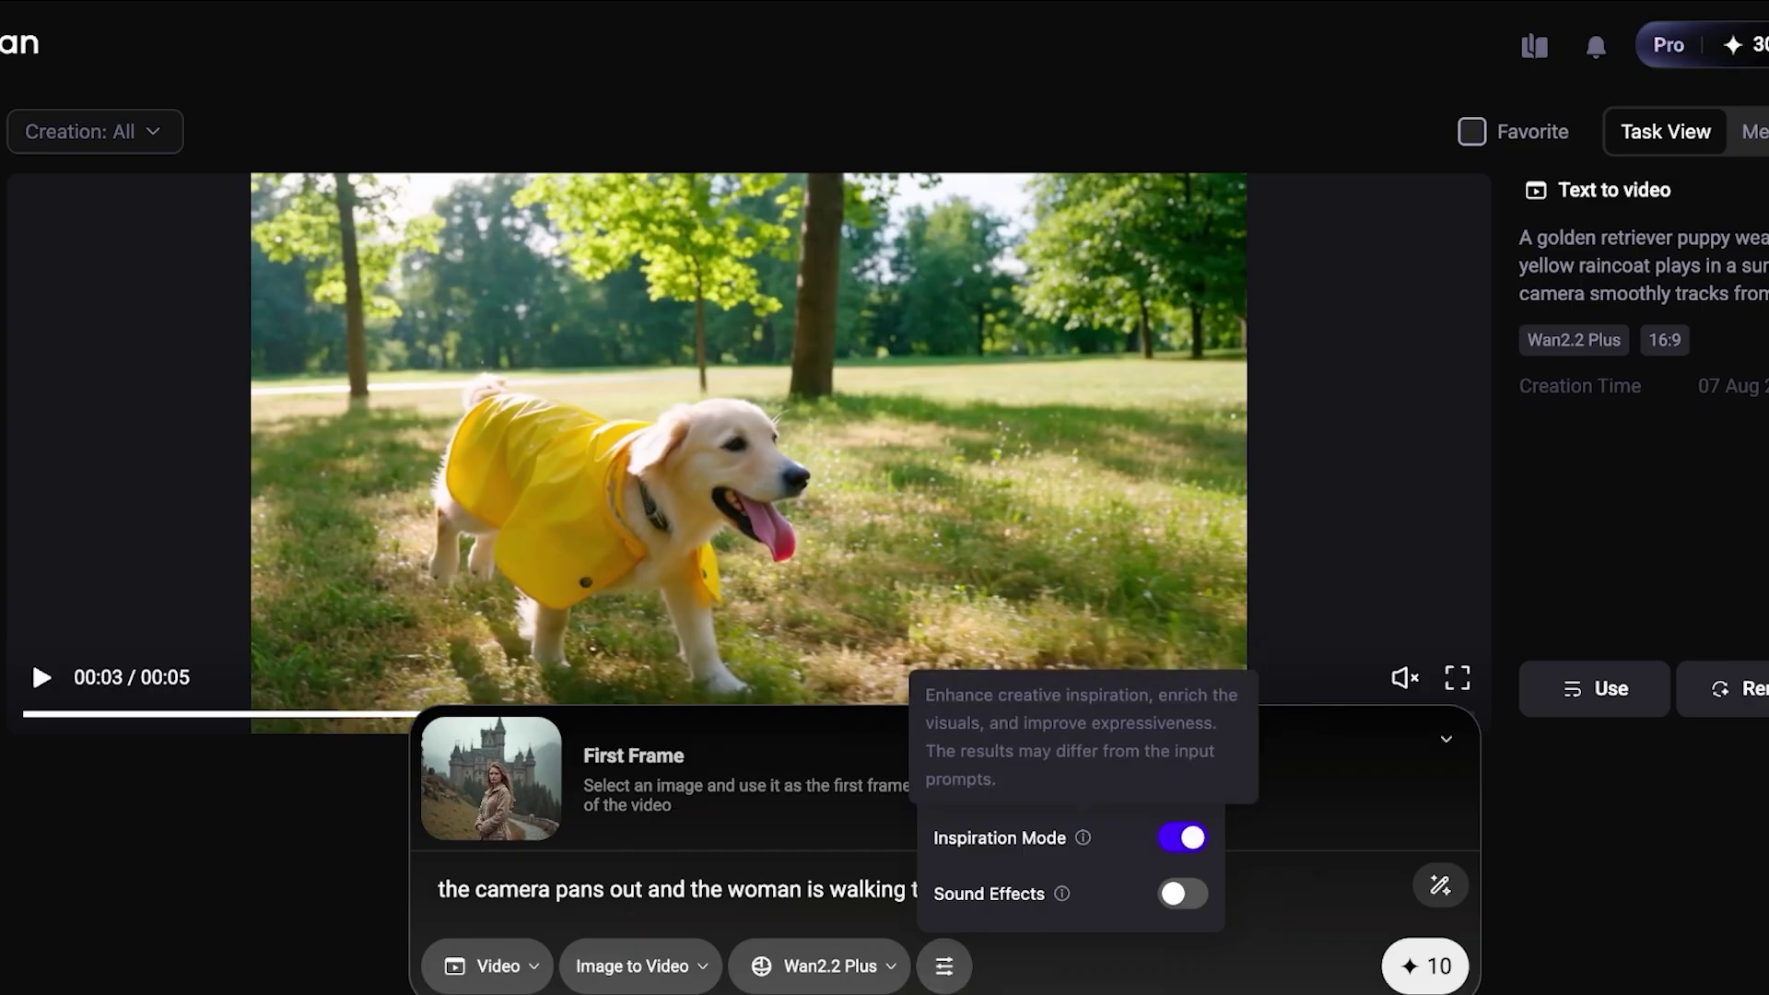
{"action": "mouse_move", "coordinate": [1083, 838]}
{"action": "mouse_move", "coordinate": [1061, 893]}
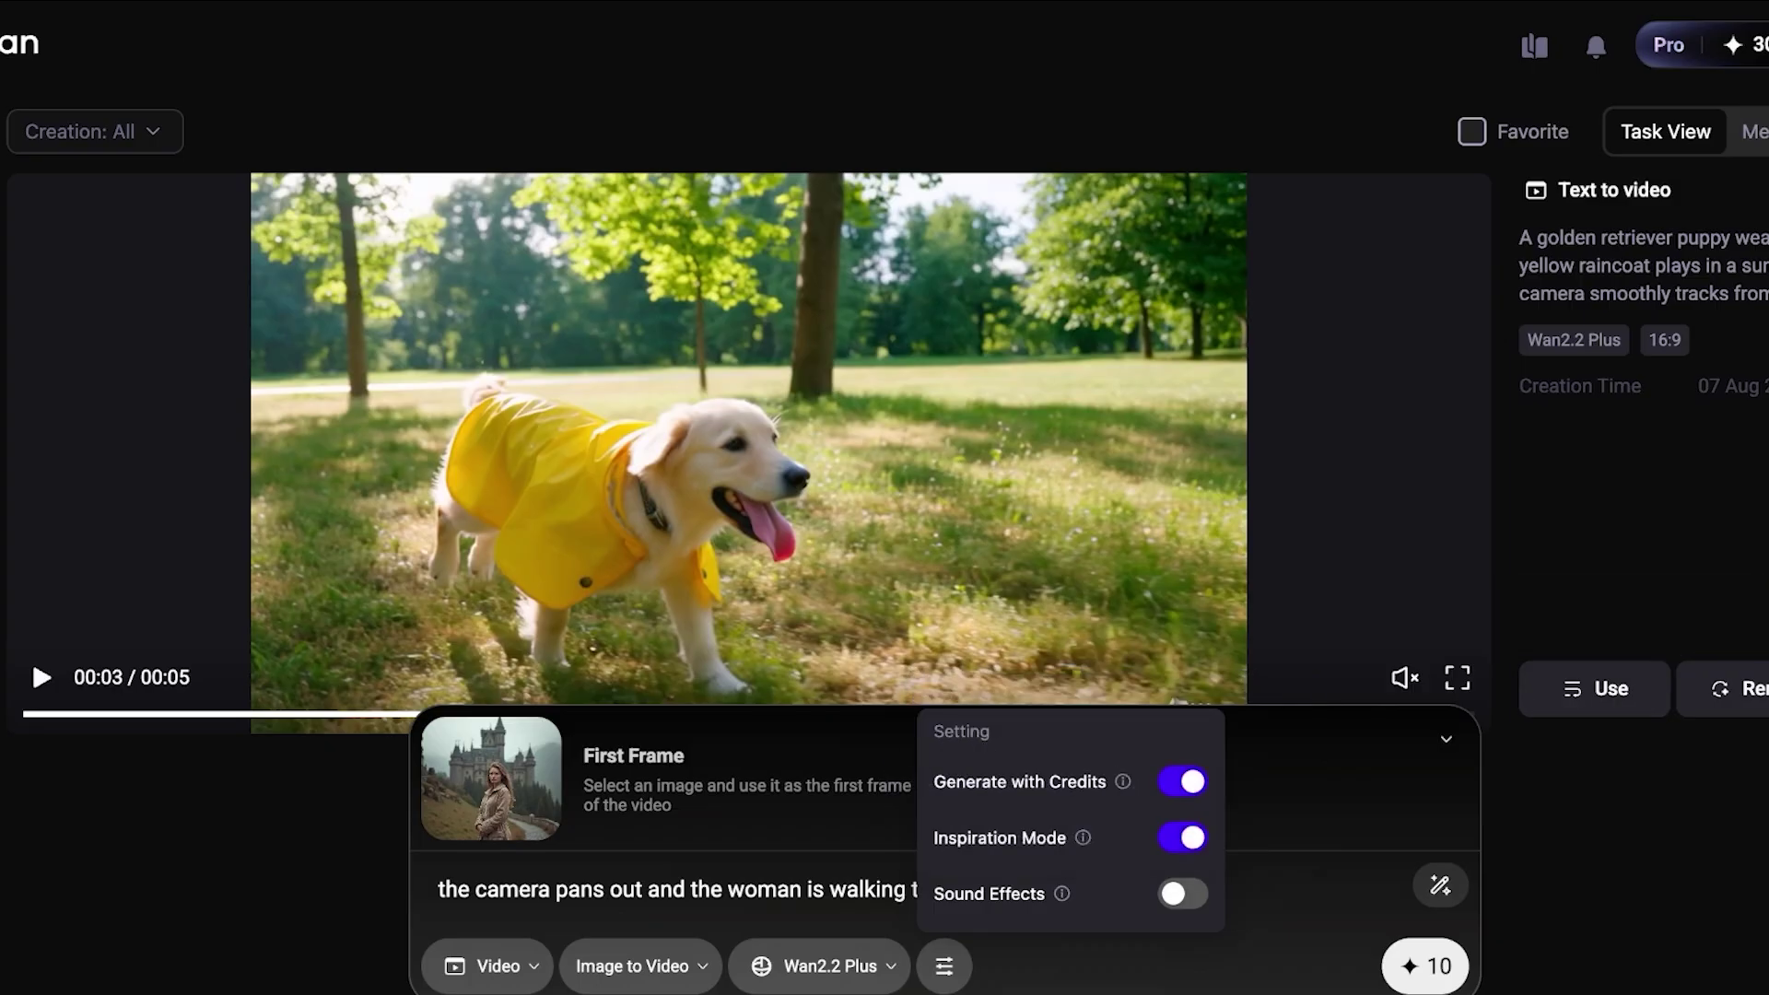
{"action": "left_click", "coordinate": [1308, 895]}
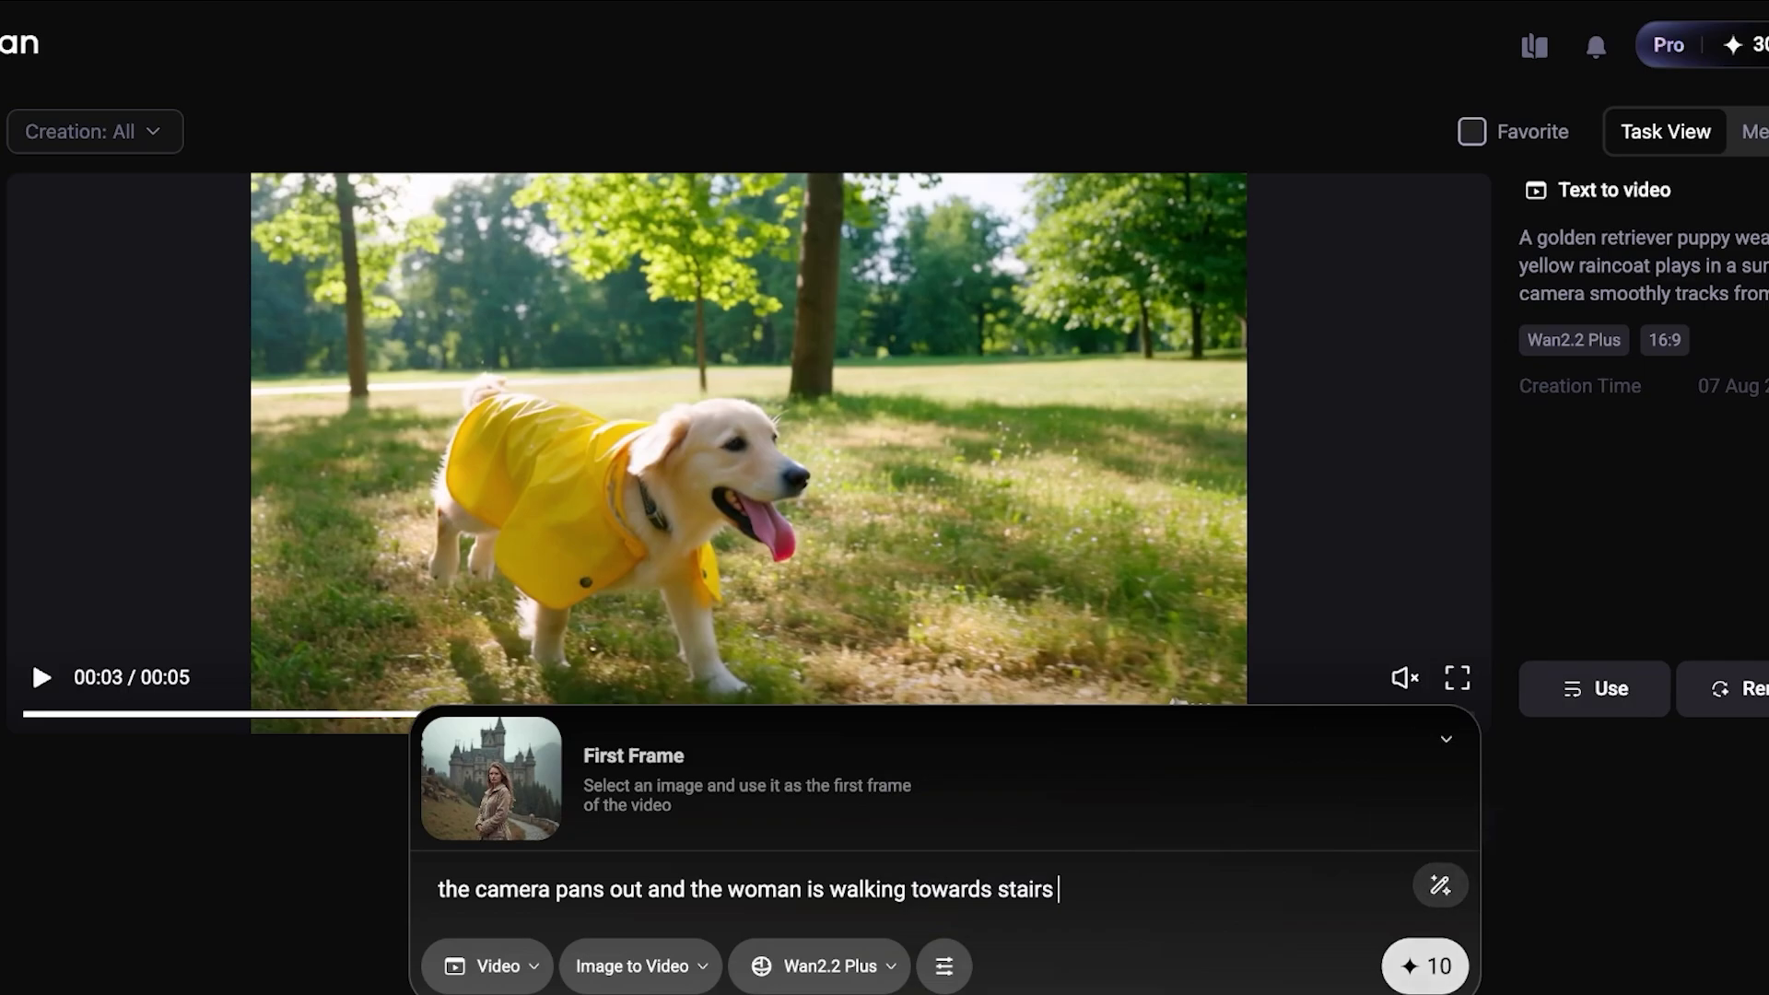
{"action": "key", "text": "Return"}
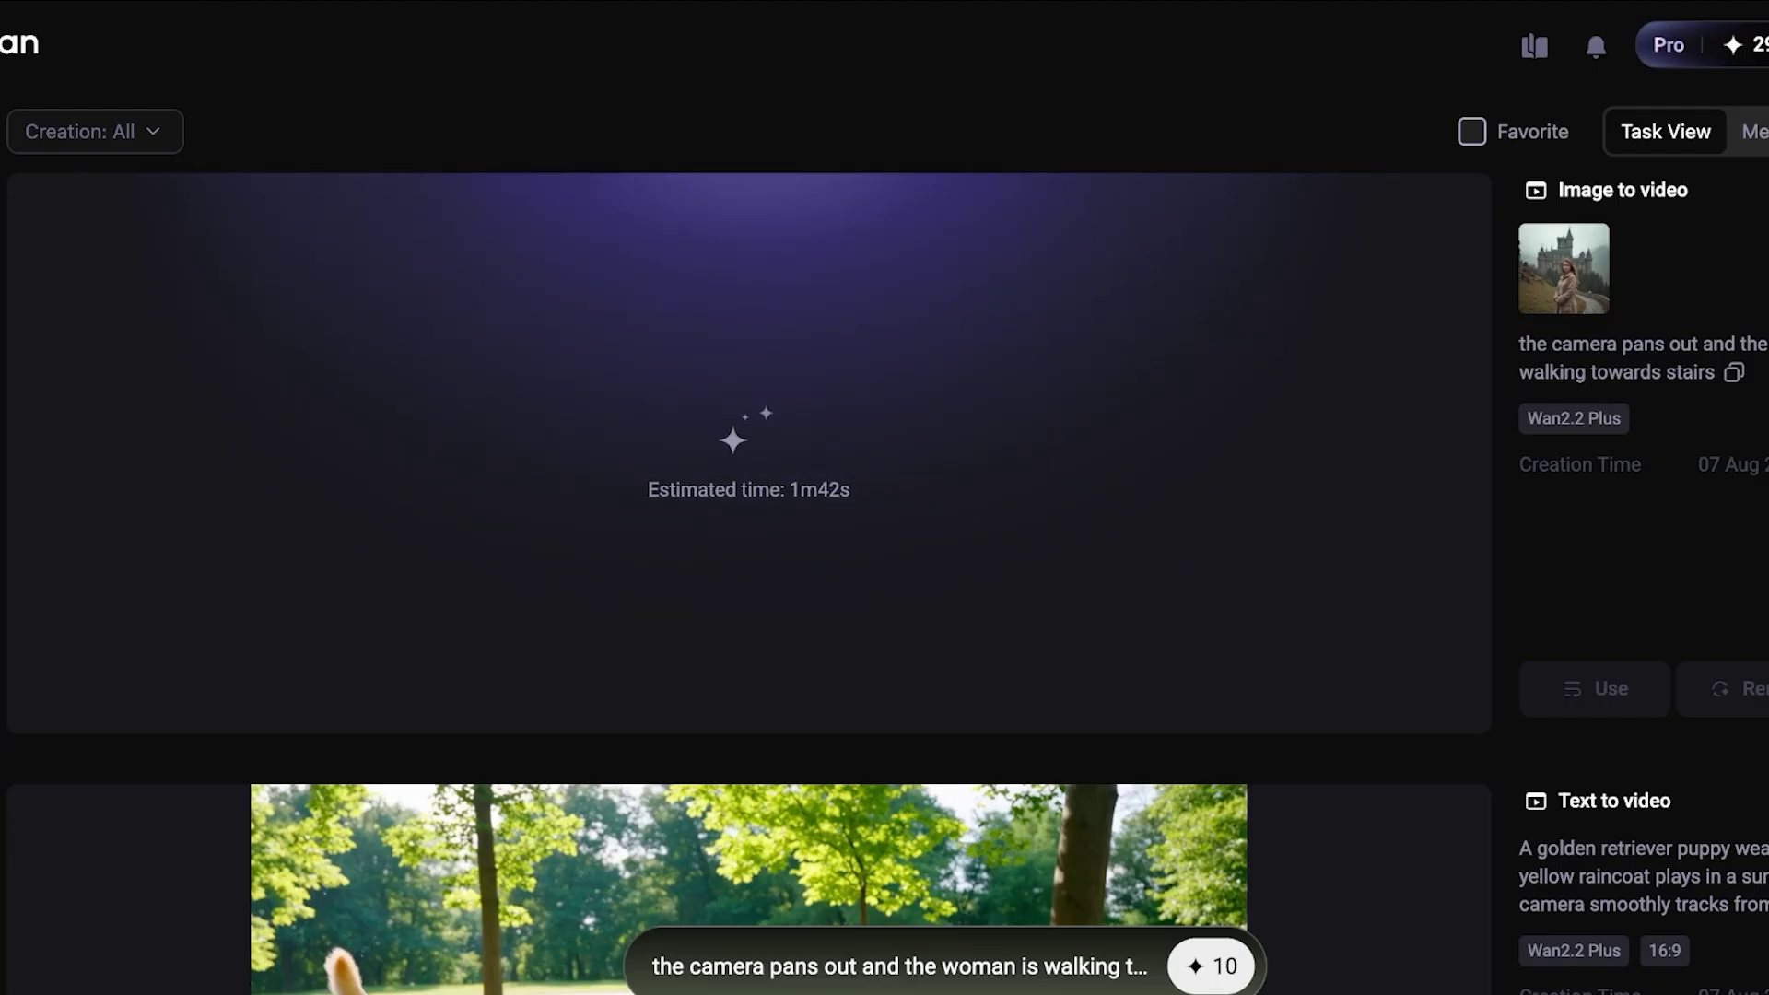
{"action": "scroll", "coordinate": [748, 580], "scroll_direction": "down", "scroll_amount": 3}
{"action": "scroll", "coordinate": [748, 580], "scroll_direction": "up", "scroll_amount": 3}
{"action": "scroll", "coordinate": [748, 581], "scroll_direction": "down", "scroll_amount": 1}
{"action": "scroll", "coordinate": [748, 581], "scroll_direction": "up", "scroll_amount": 1}
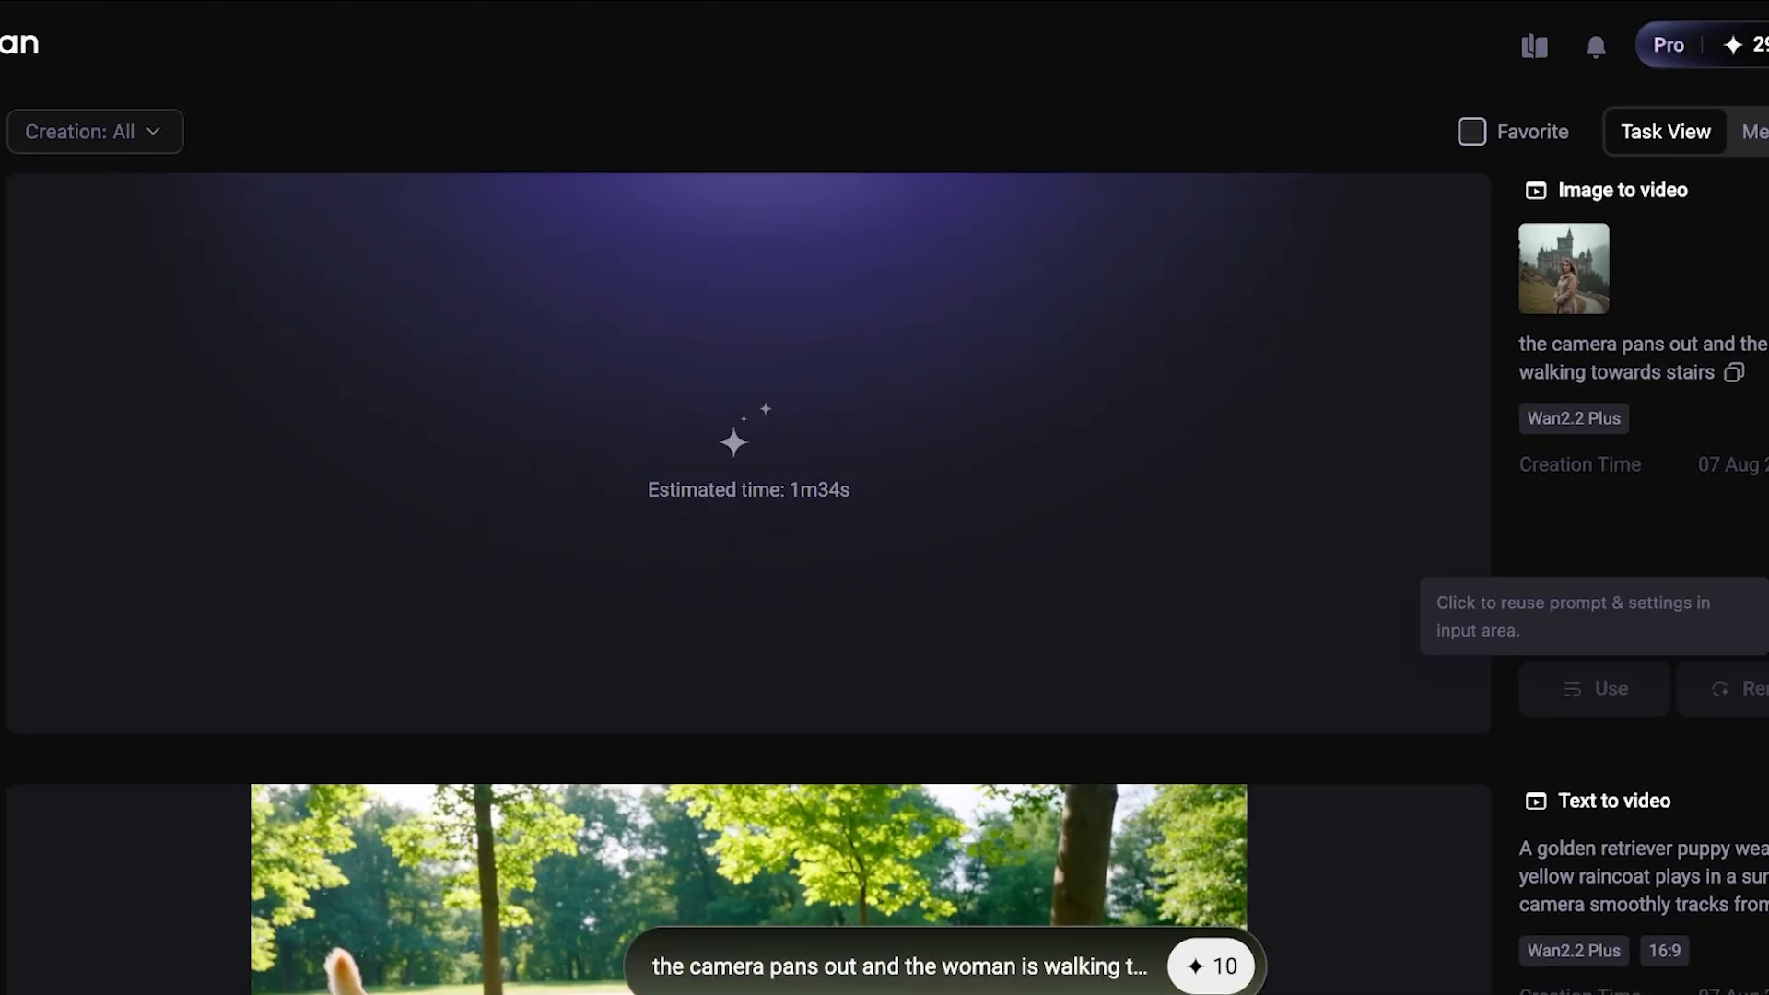
{"action": "scroll", "coordinate": [1594, 689], "scroll_direction": "down", "scroll_amount": 6}
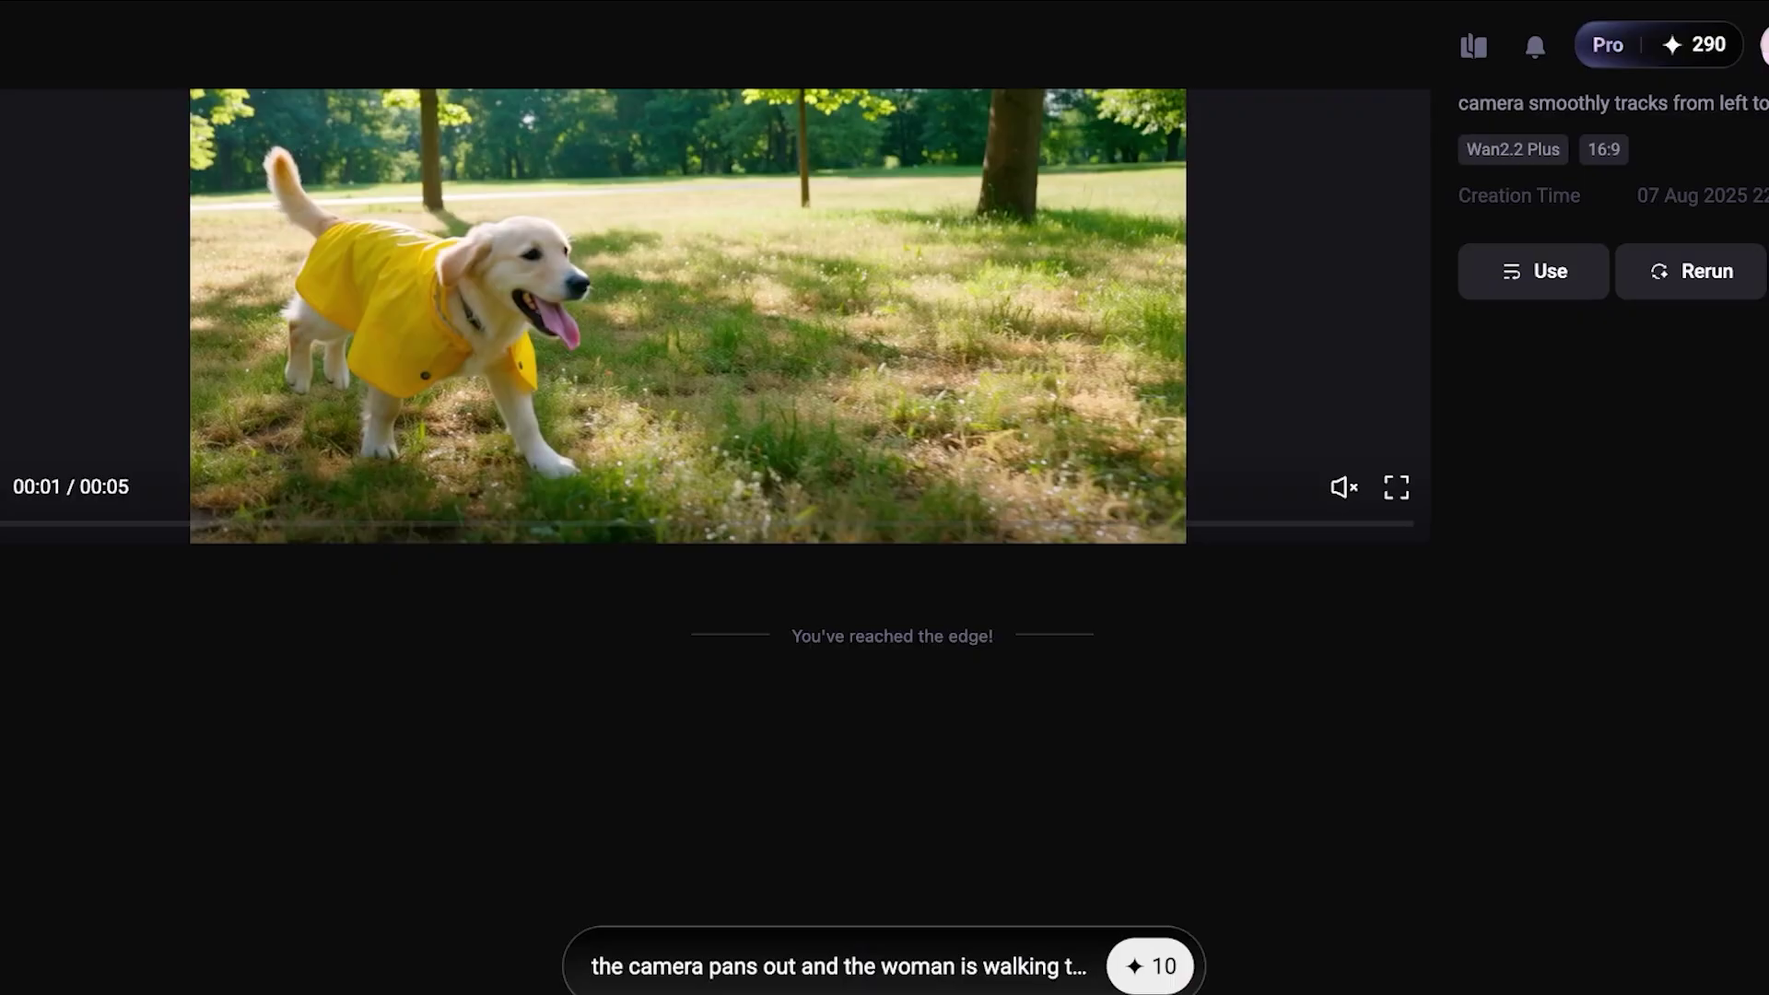
{"action": "scroll", "coordinate": [1534, 842], "scroll_direction": "up", "scroll_amount": 3}
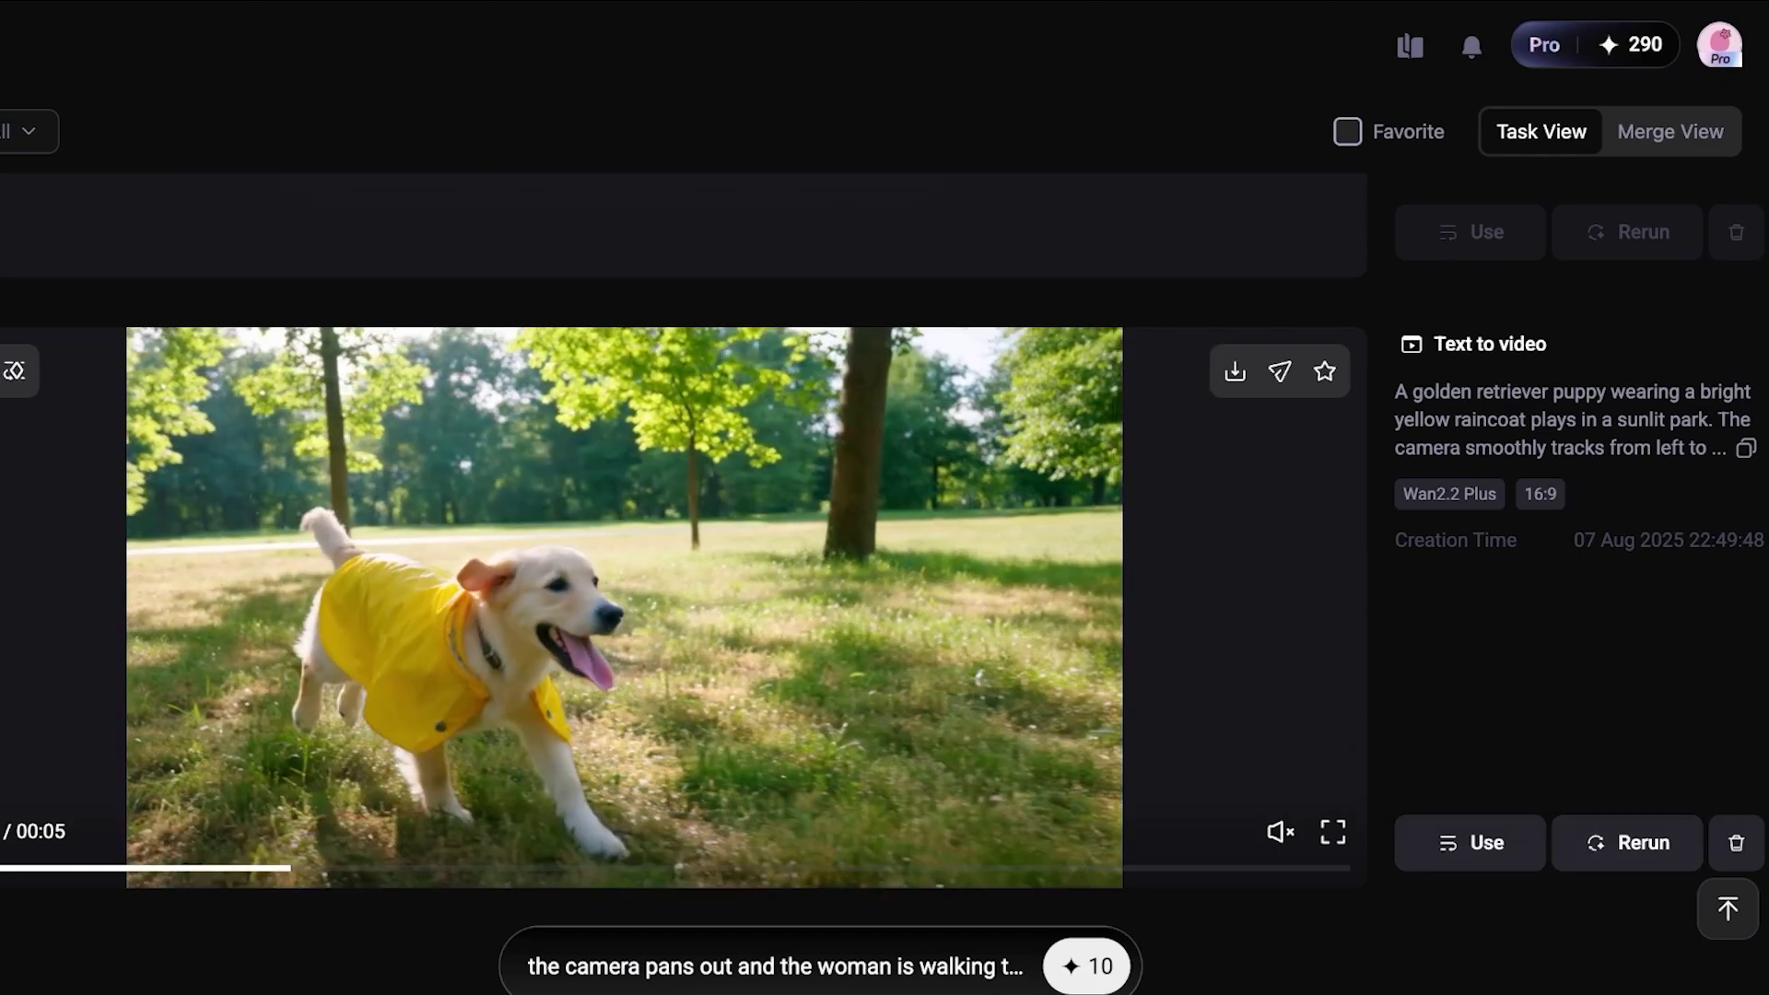
Step: Open the generated castle video in the large viewer, check its playback and examine the additional download options
{"action": "scroll", "coordinate": [682, 590], "scroll_direction": "up", "scroll_amount": 5}
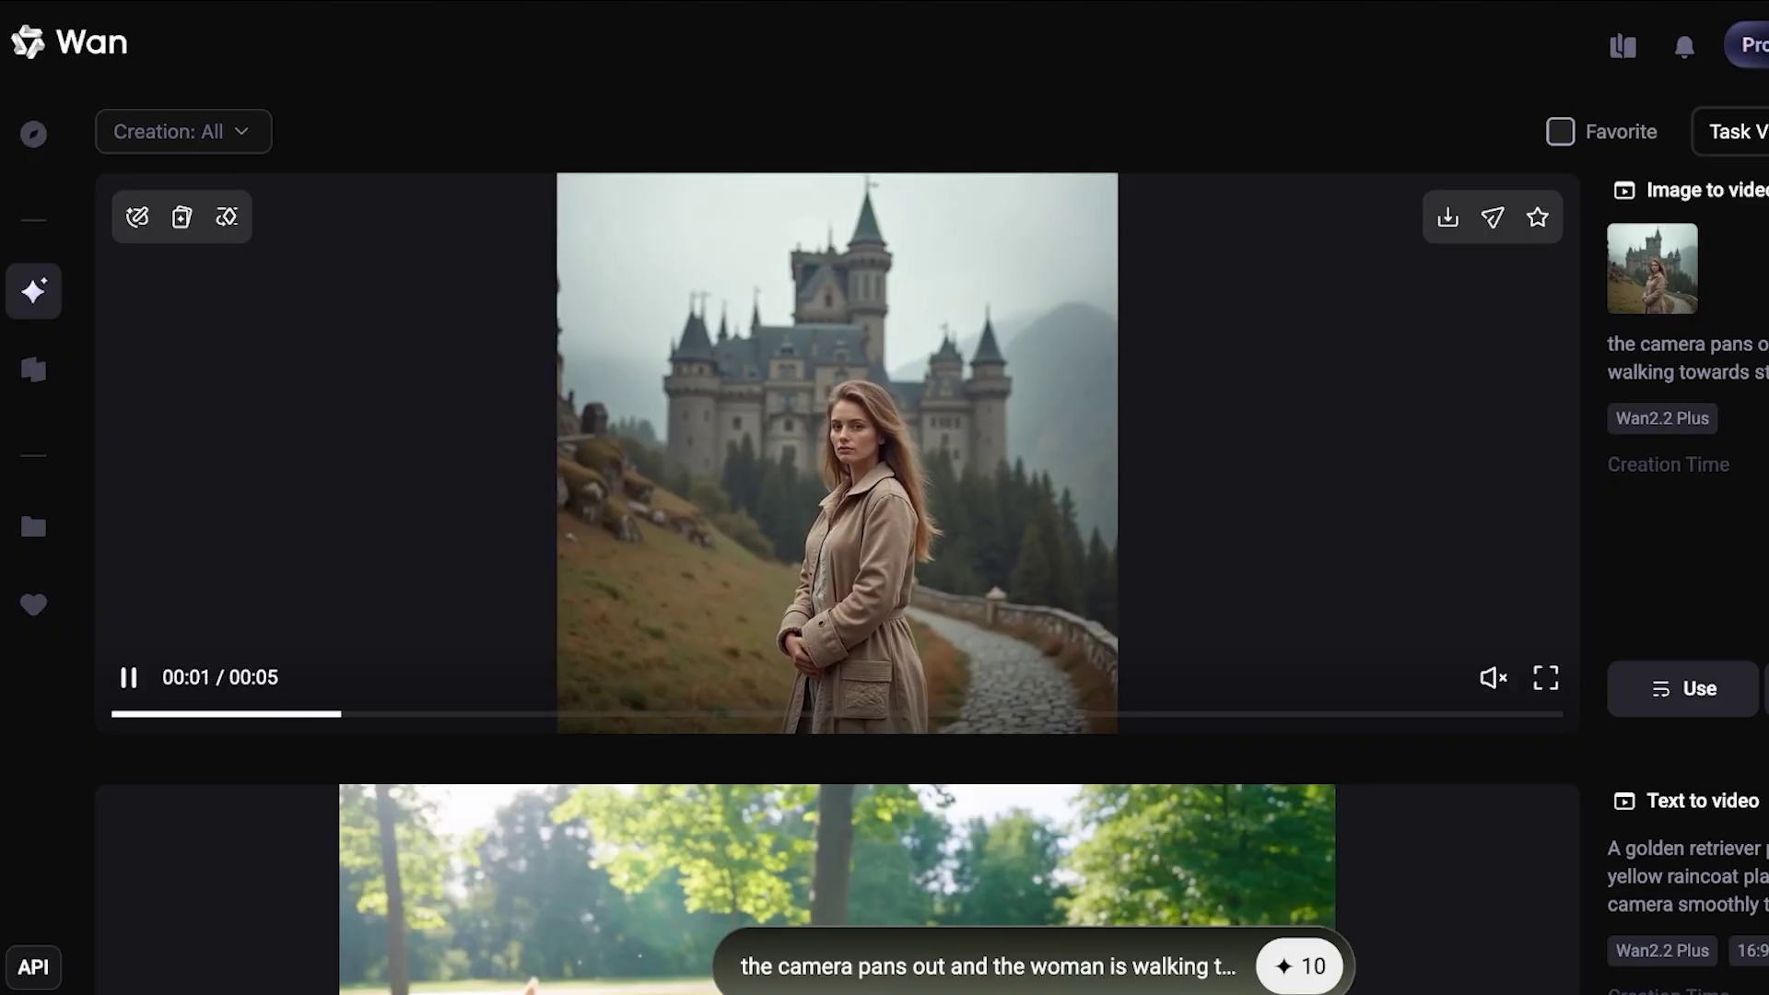
{"action": "left_click", "coordinate": [838, 453]}
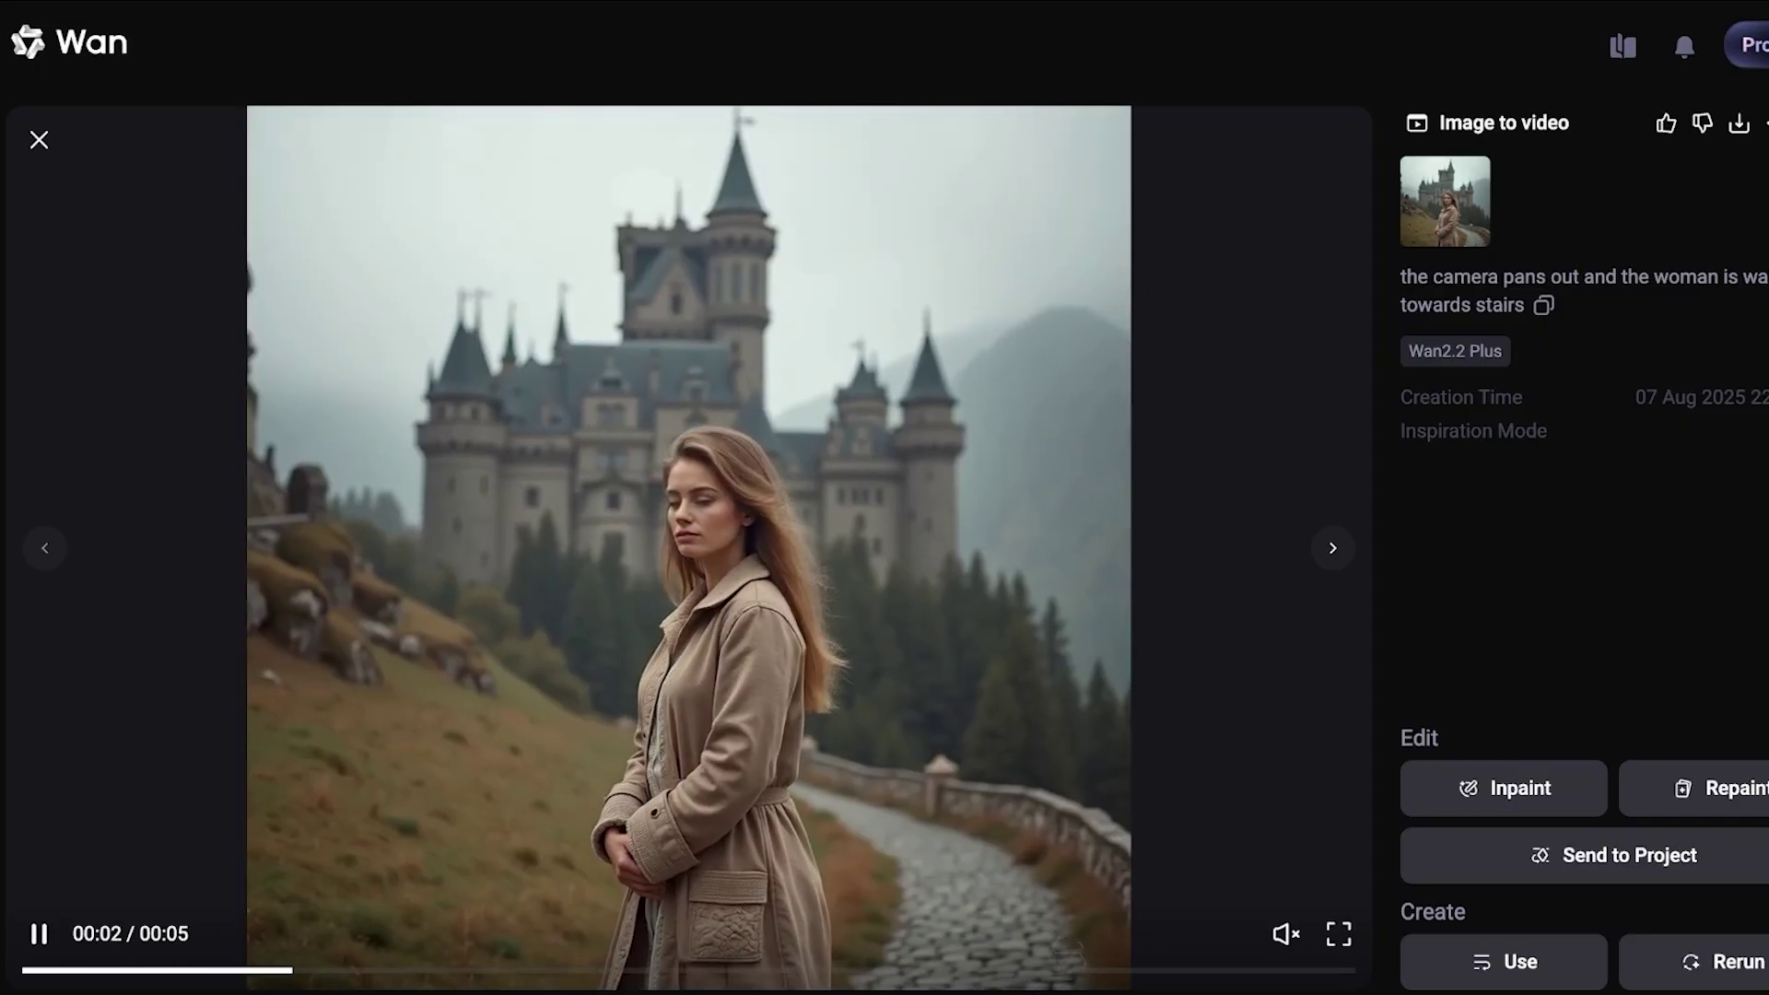
{"action": "key", "text": "space"}
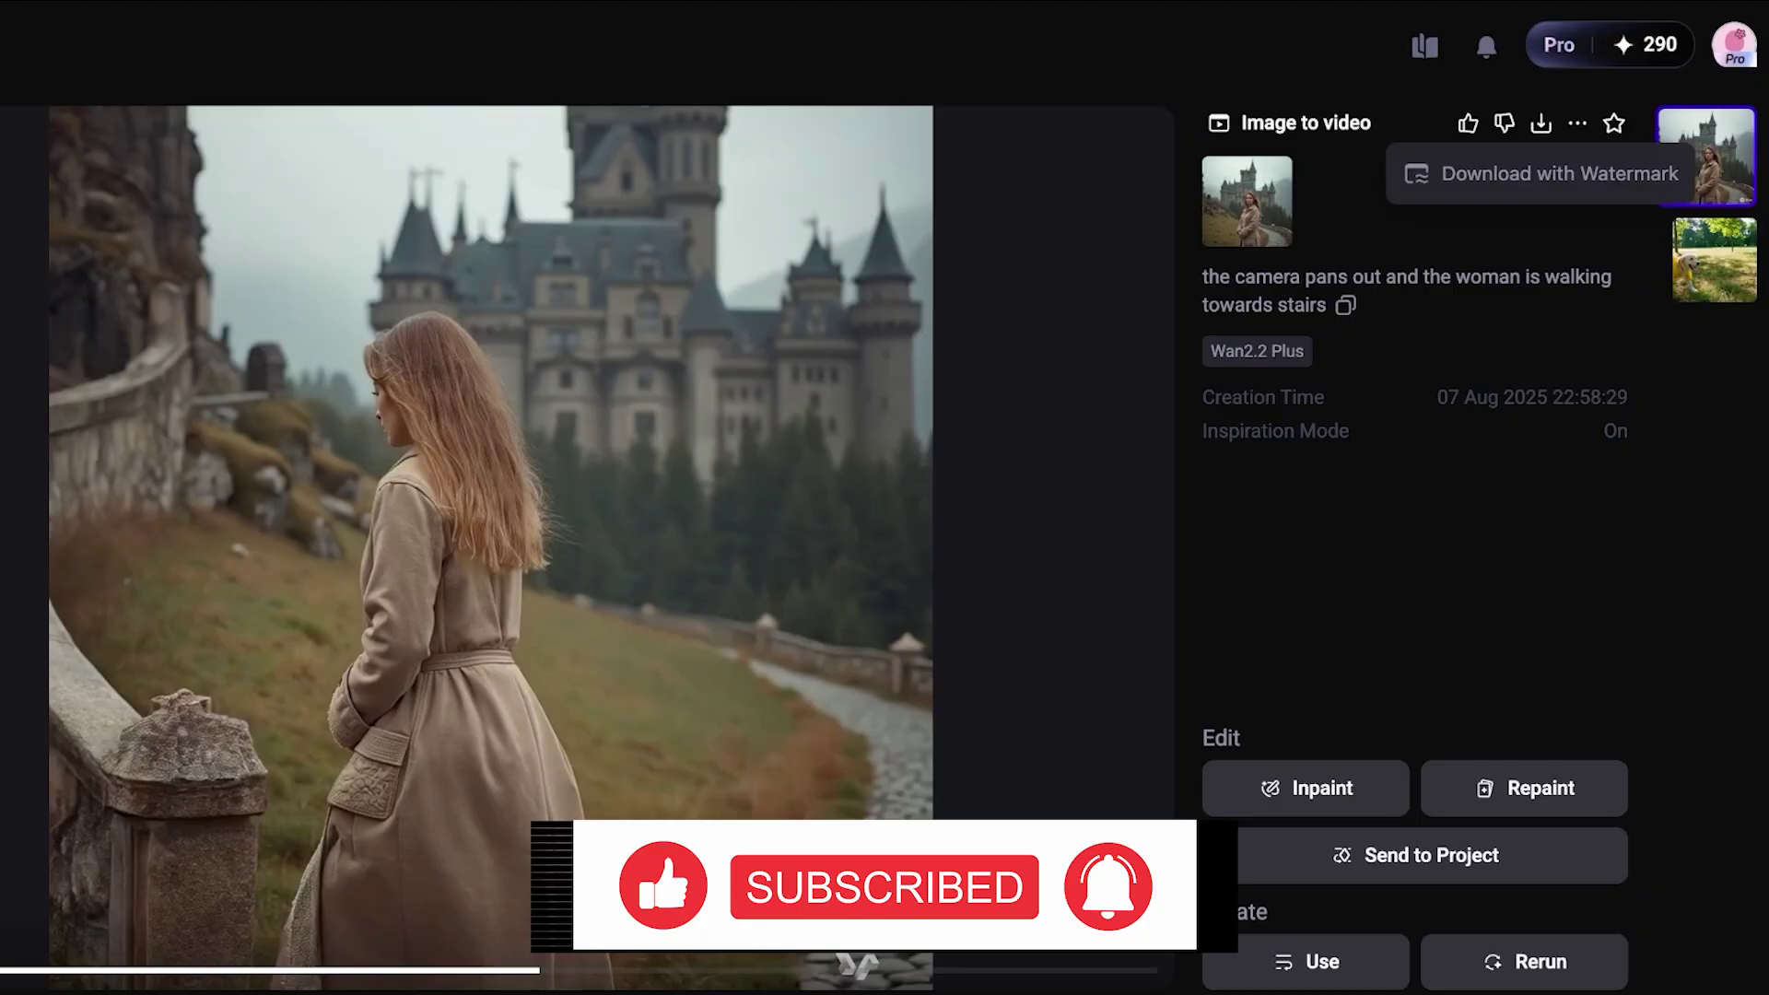
{"action": "mouse_move", "coordinate": [1578, 123]}
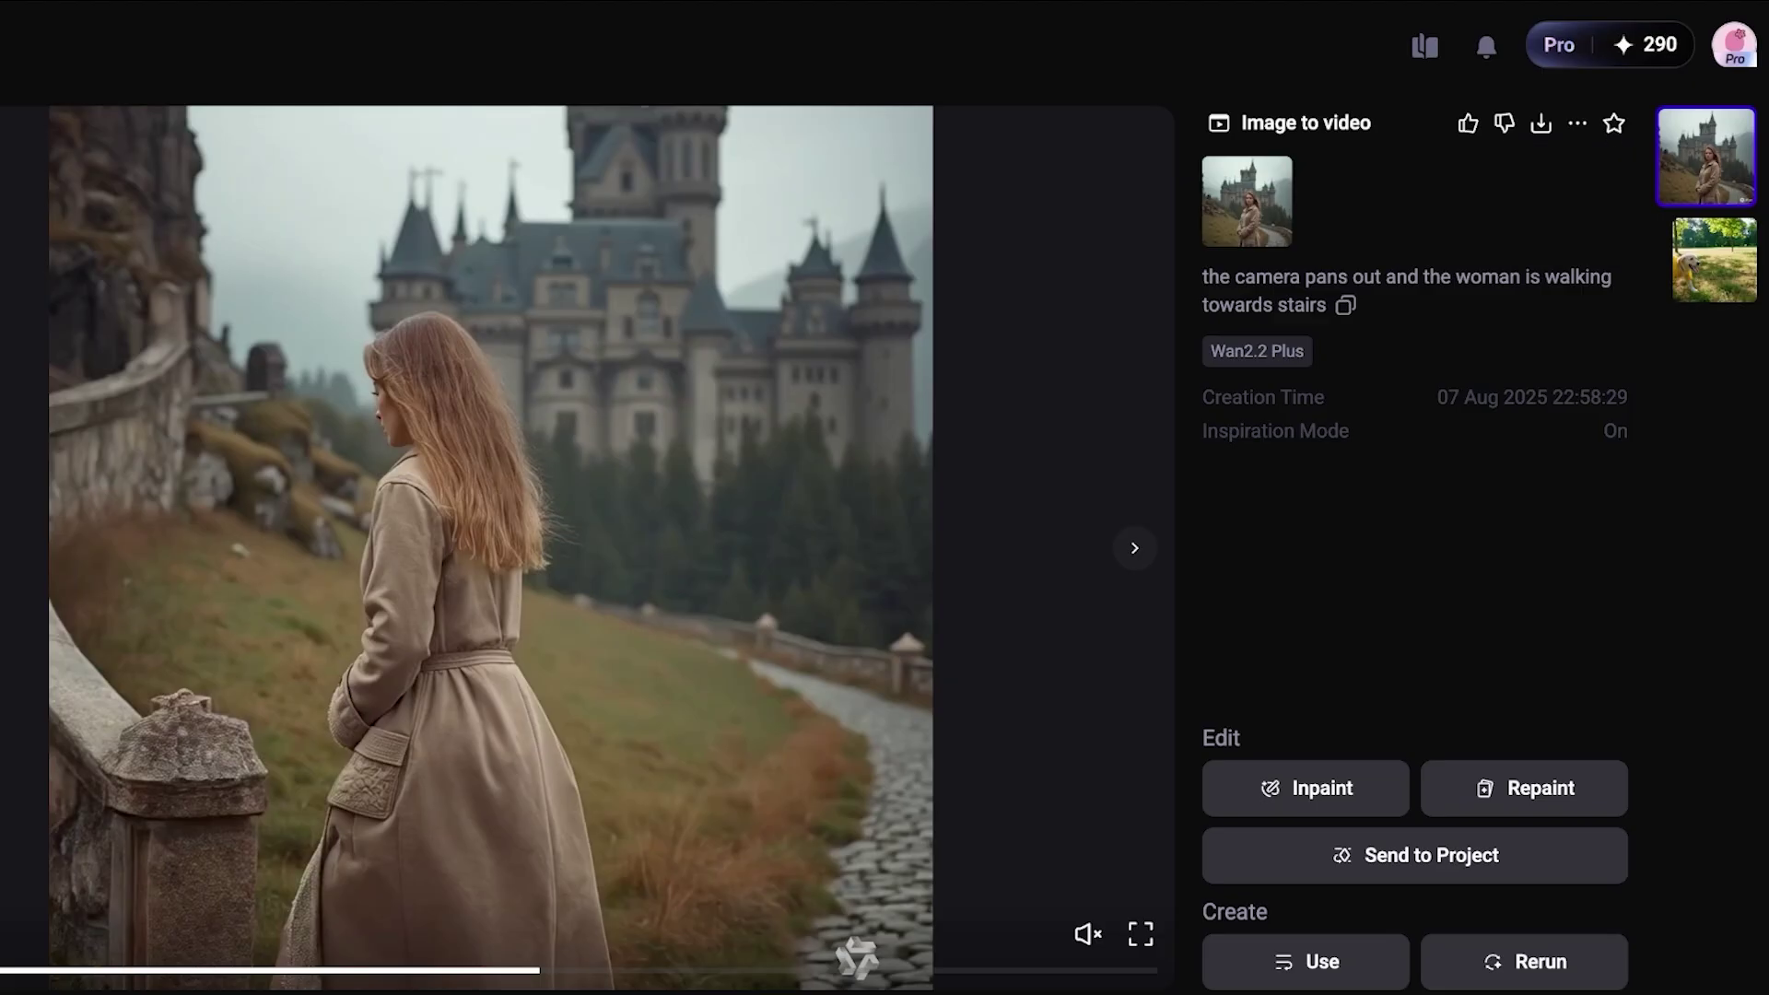
Step: Close the large viewer, reuse the castle video's prompt and settings, and check the available models and the earlier creations
{"action": "key", "text": "Escape"}
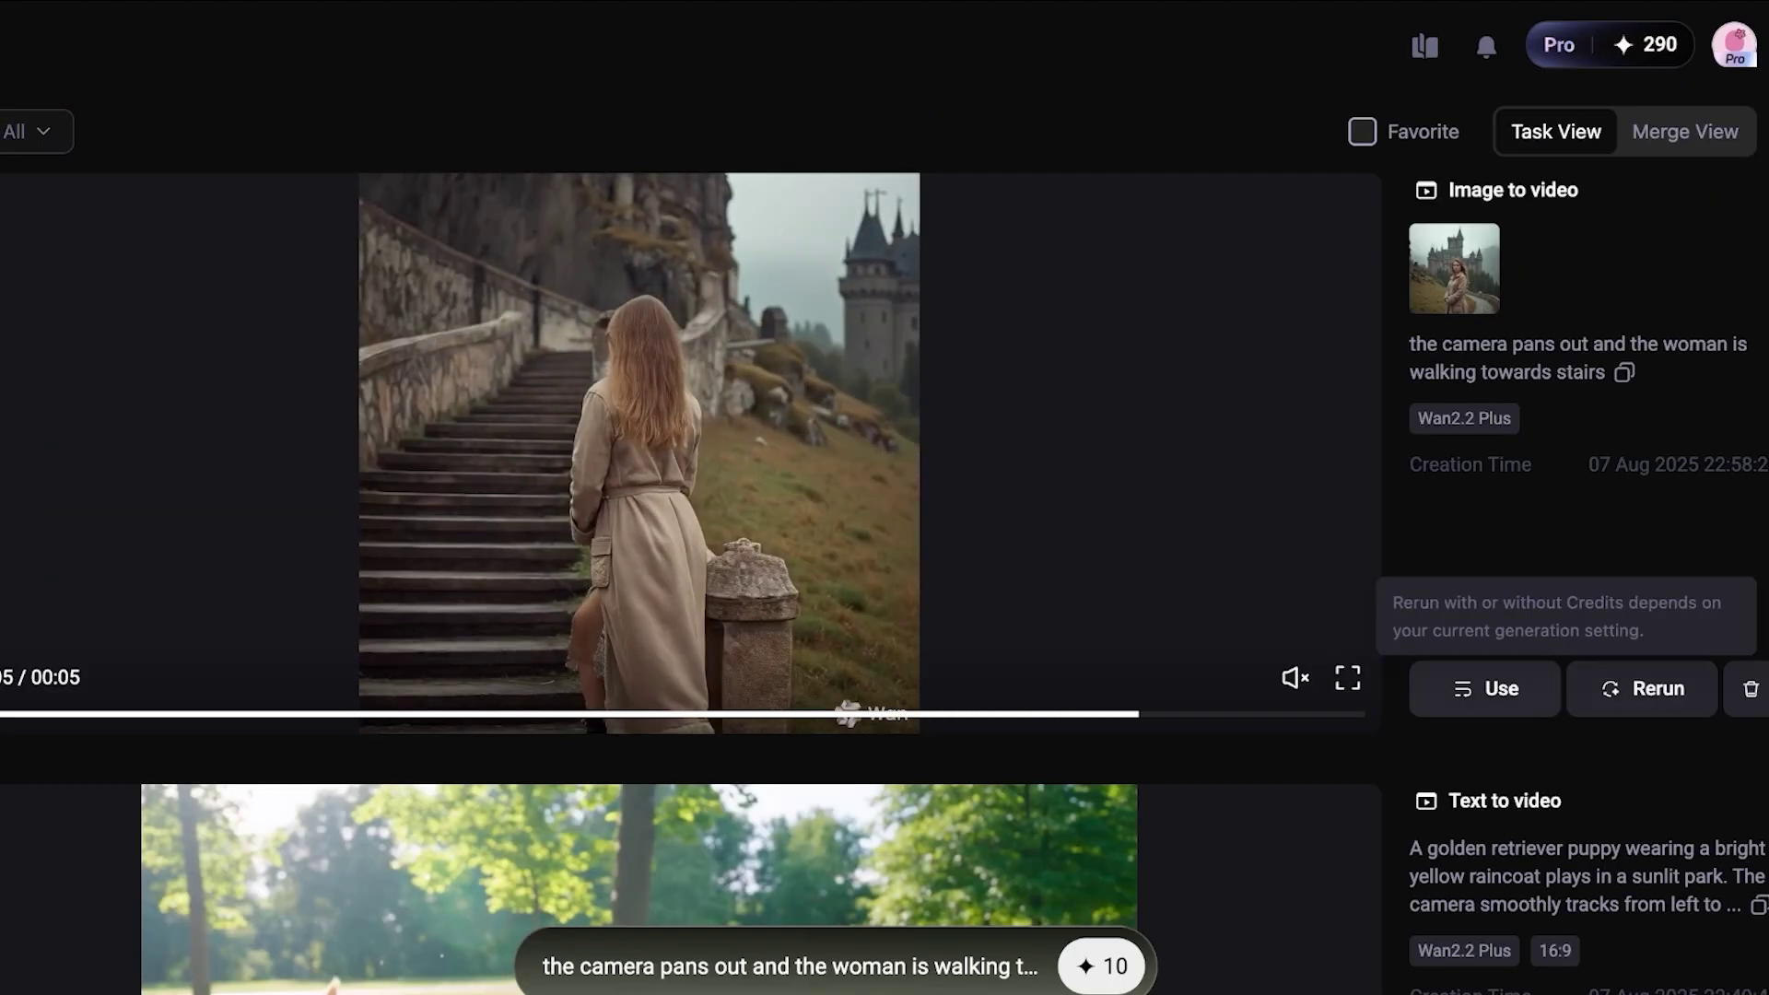
{"action": "left_click", "coordinate": [1485, 689]}
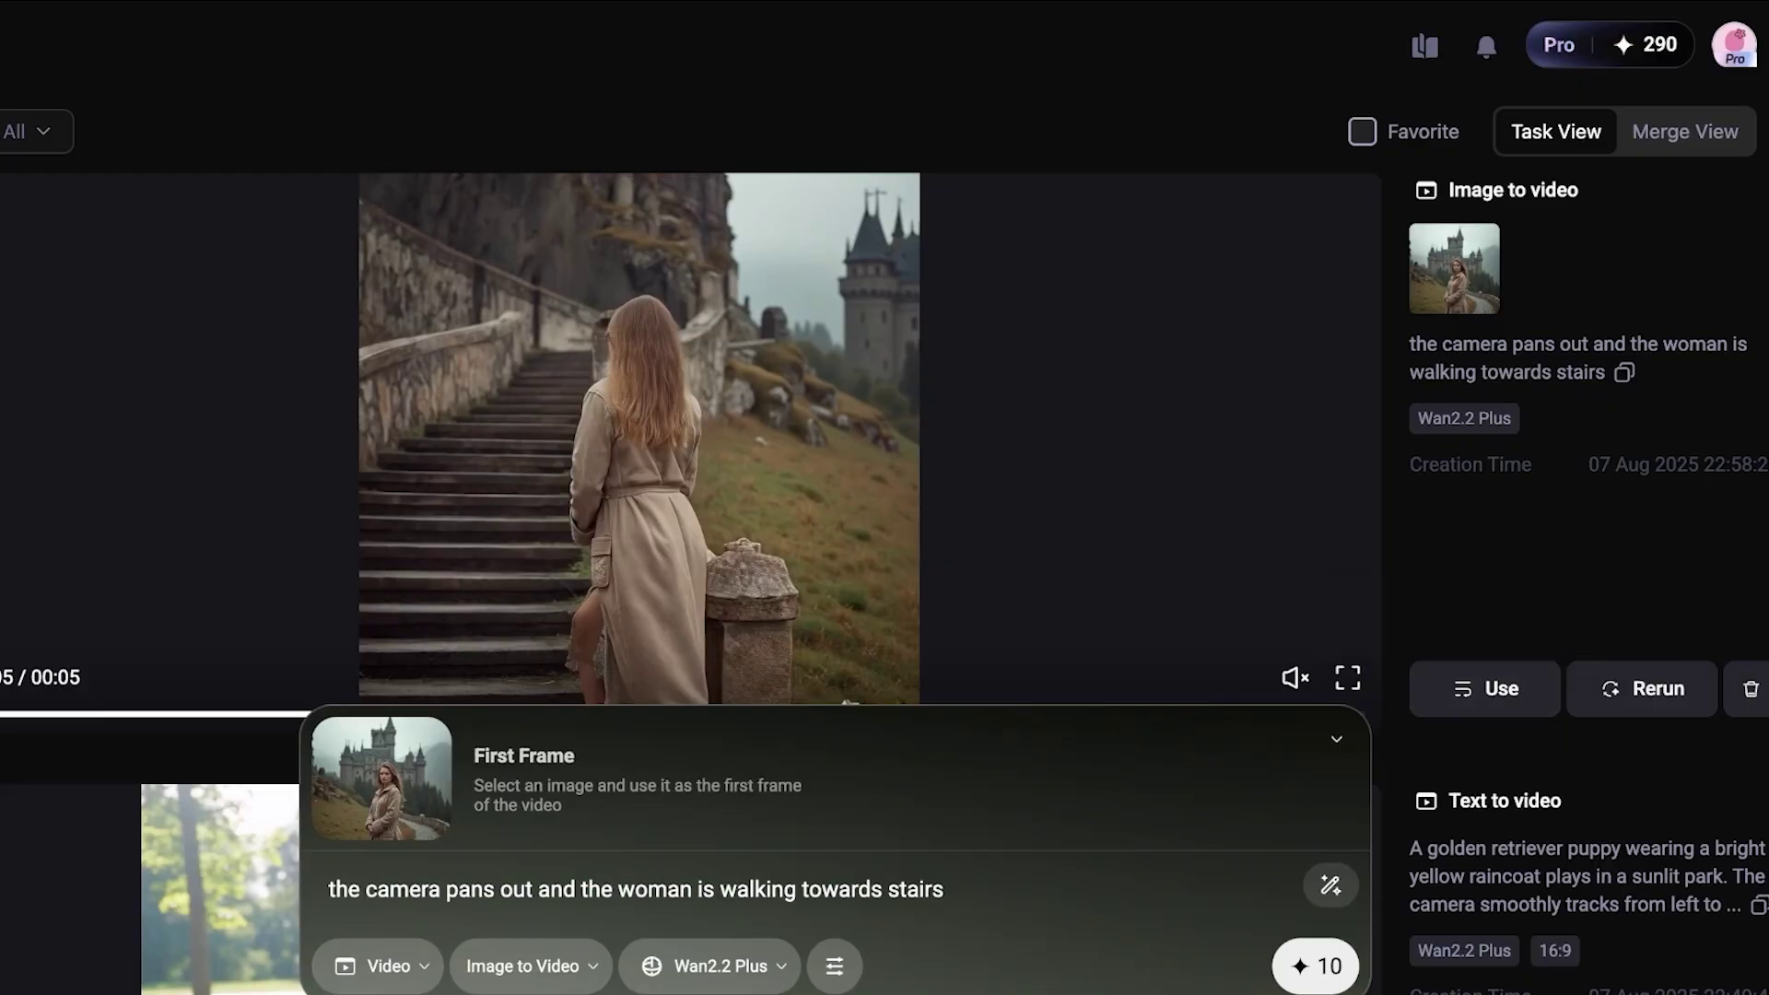
{"action": "left_click", "coordinate": [709, 966]}
{"action": "left_click", "coordinate": [719, 758]}
{"action": "left_click", "coordinate": [1336, 739]}
{"action": "left_click", "coordinate": [531, 965]}
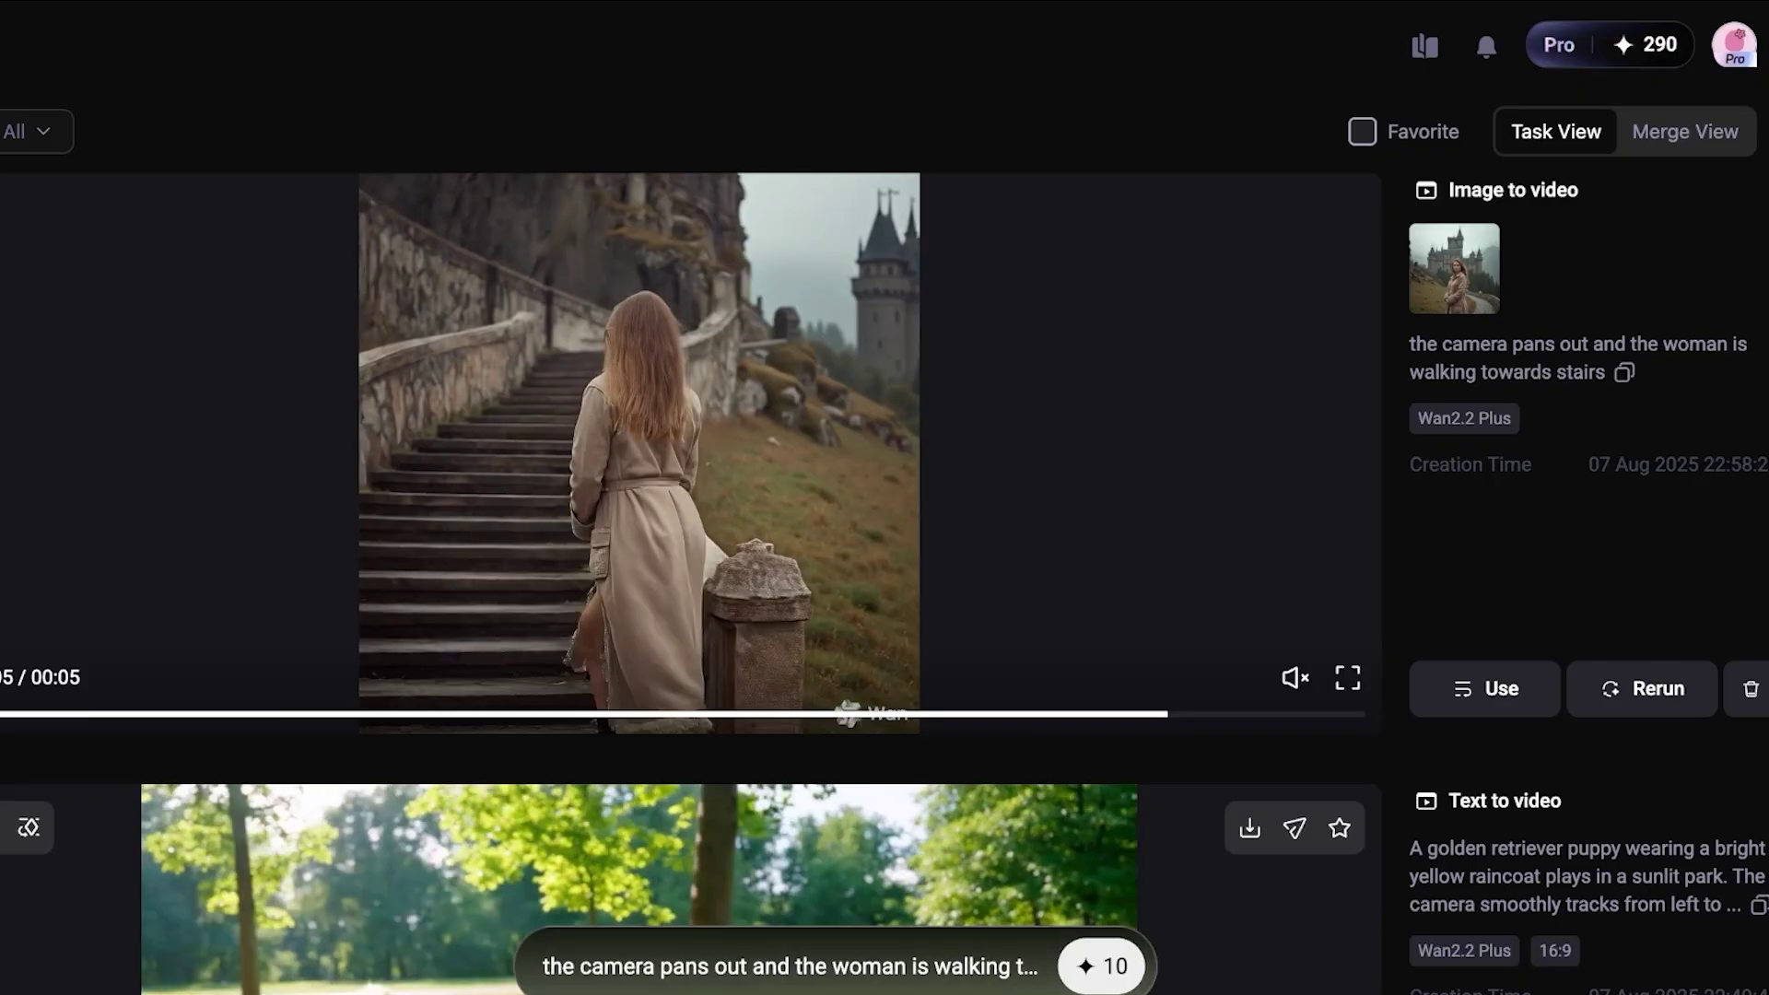
{"action": "scroll", "coordinate": [691, 498], "scroll_direction": "down", "scroll_amount": 5}
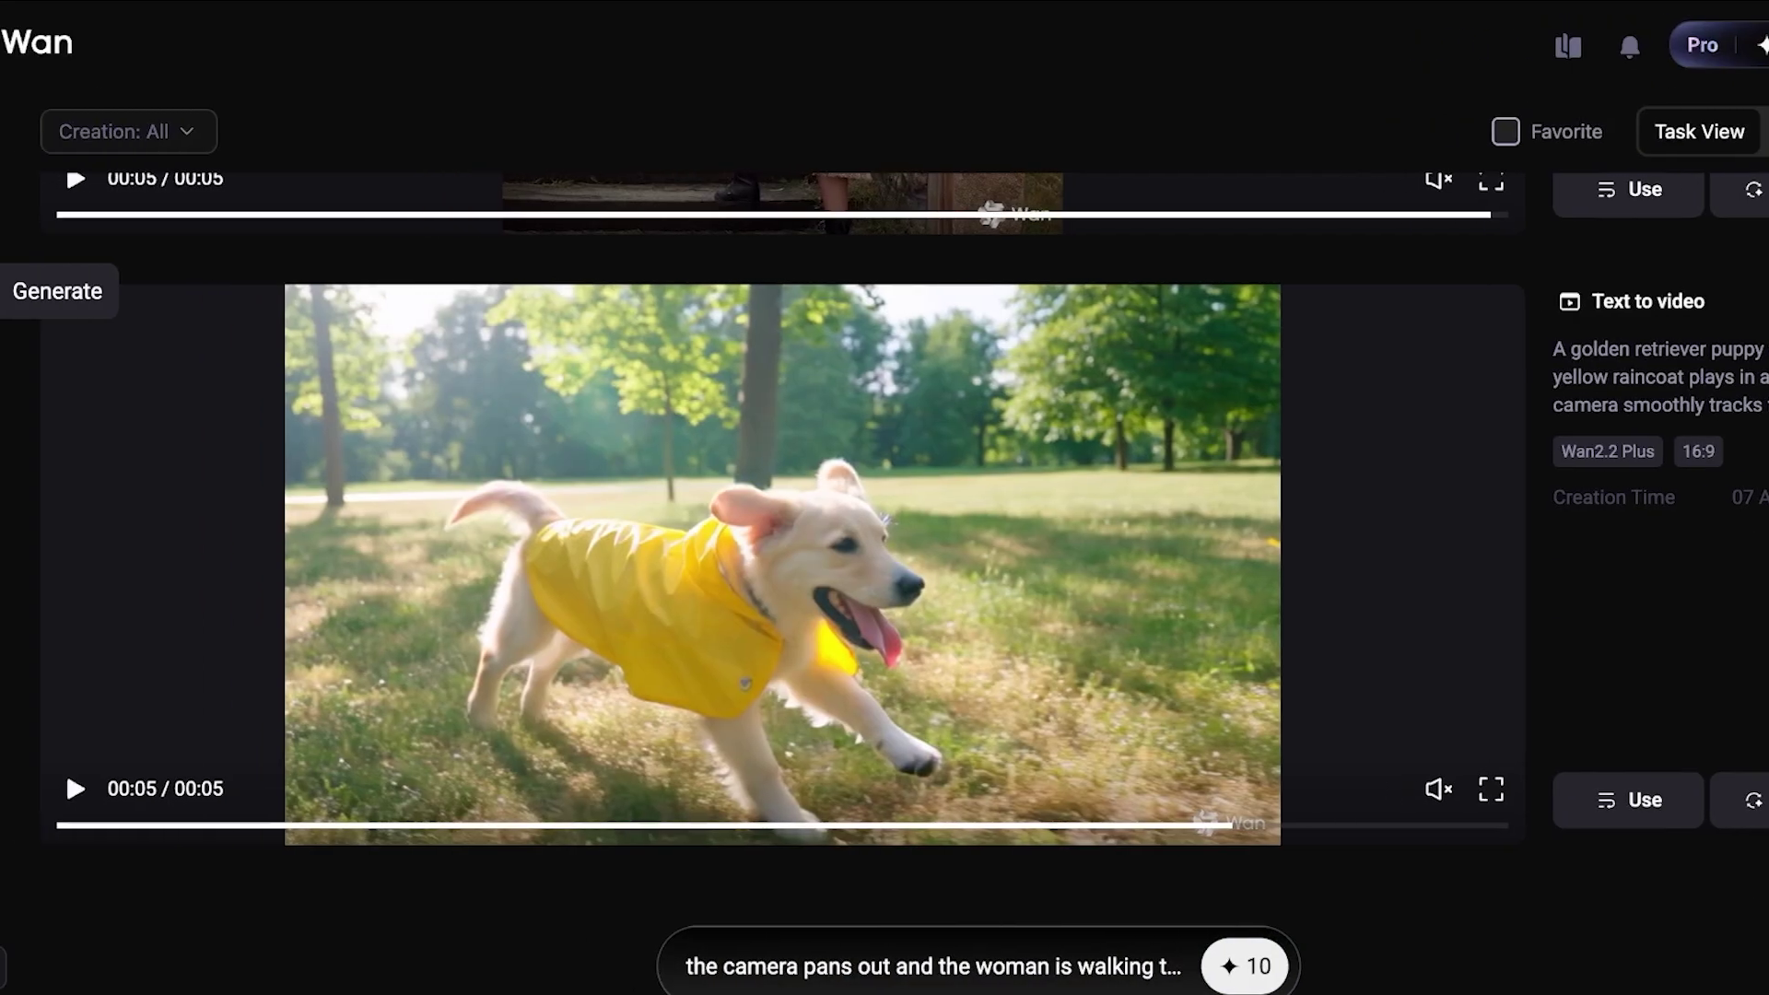
Step: Go to the project area and create a new project
{"action": "left_click", "coordinate": [37, 368]}
{"action": "left_click", "coordinate": [36, 291]}
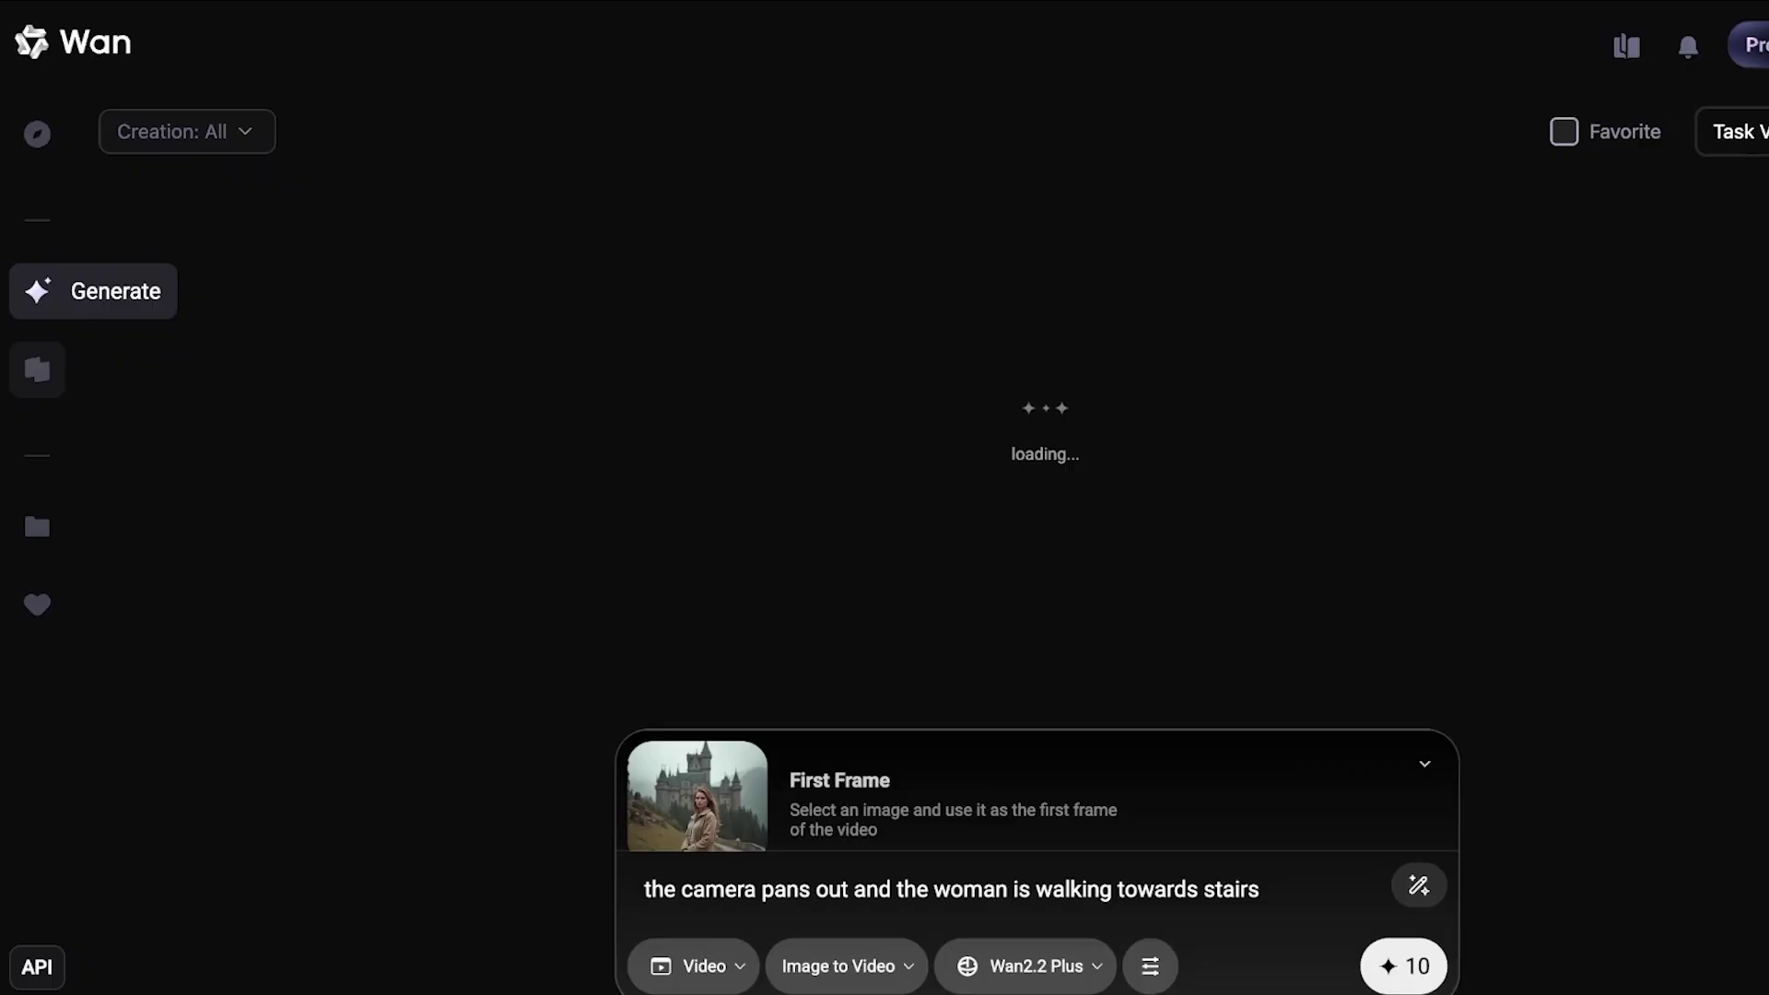
{"action": "left_click", "coordinate": [37, 368]}
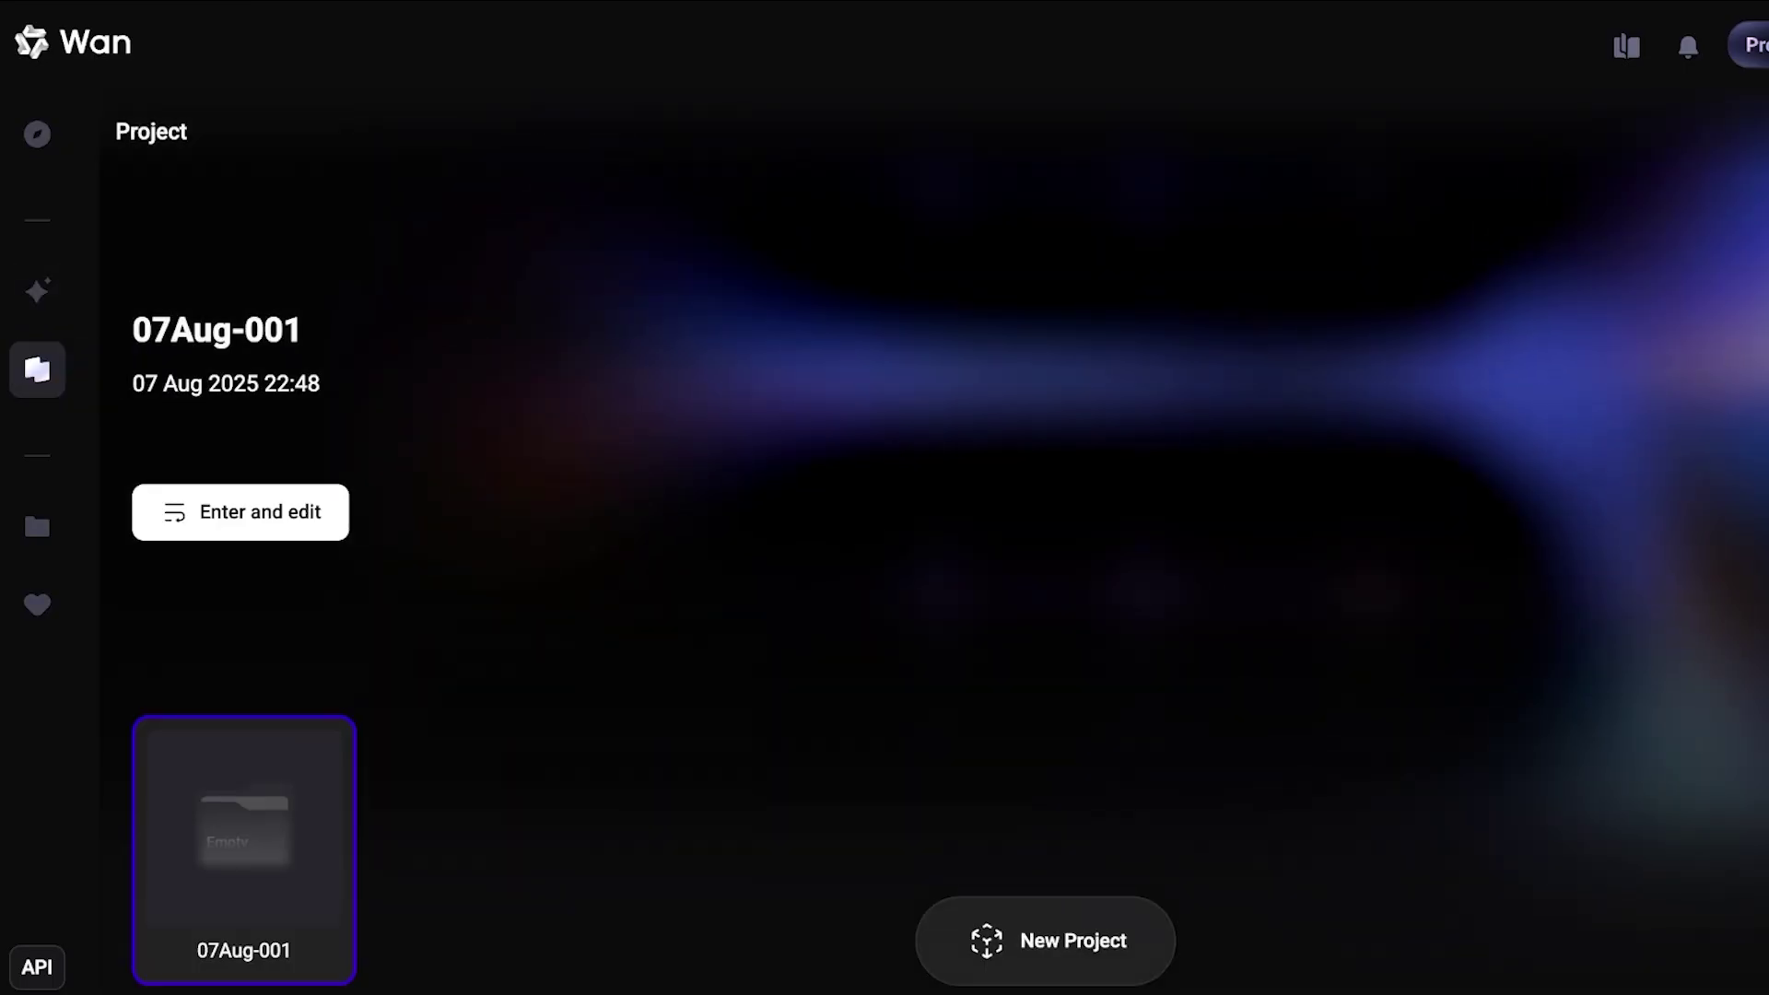
{"action": "left_click", "coordinate": [1046, 941]}
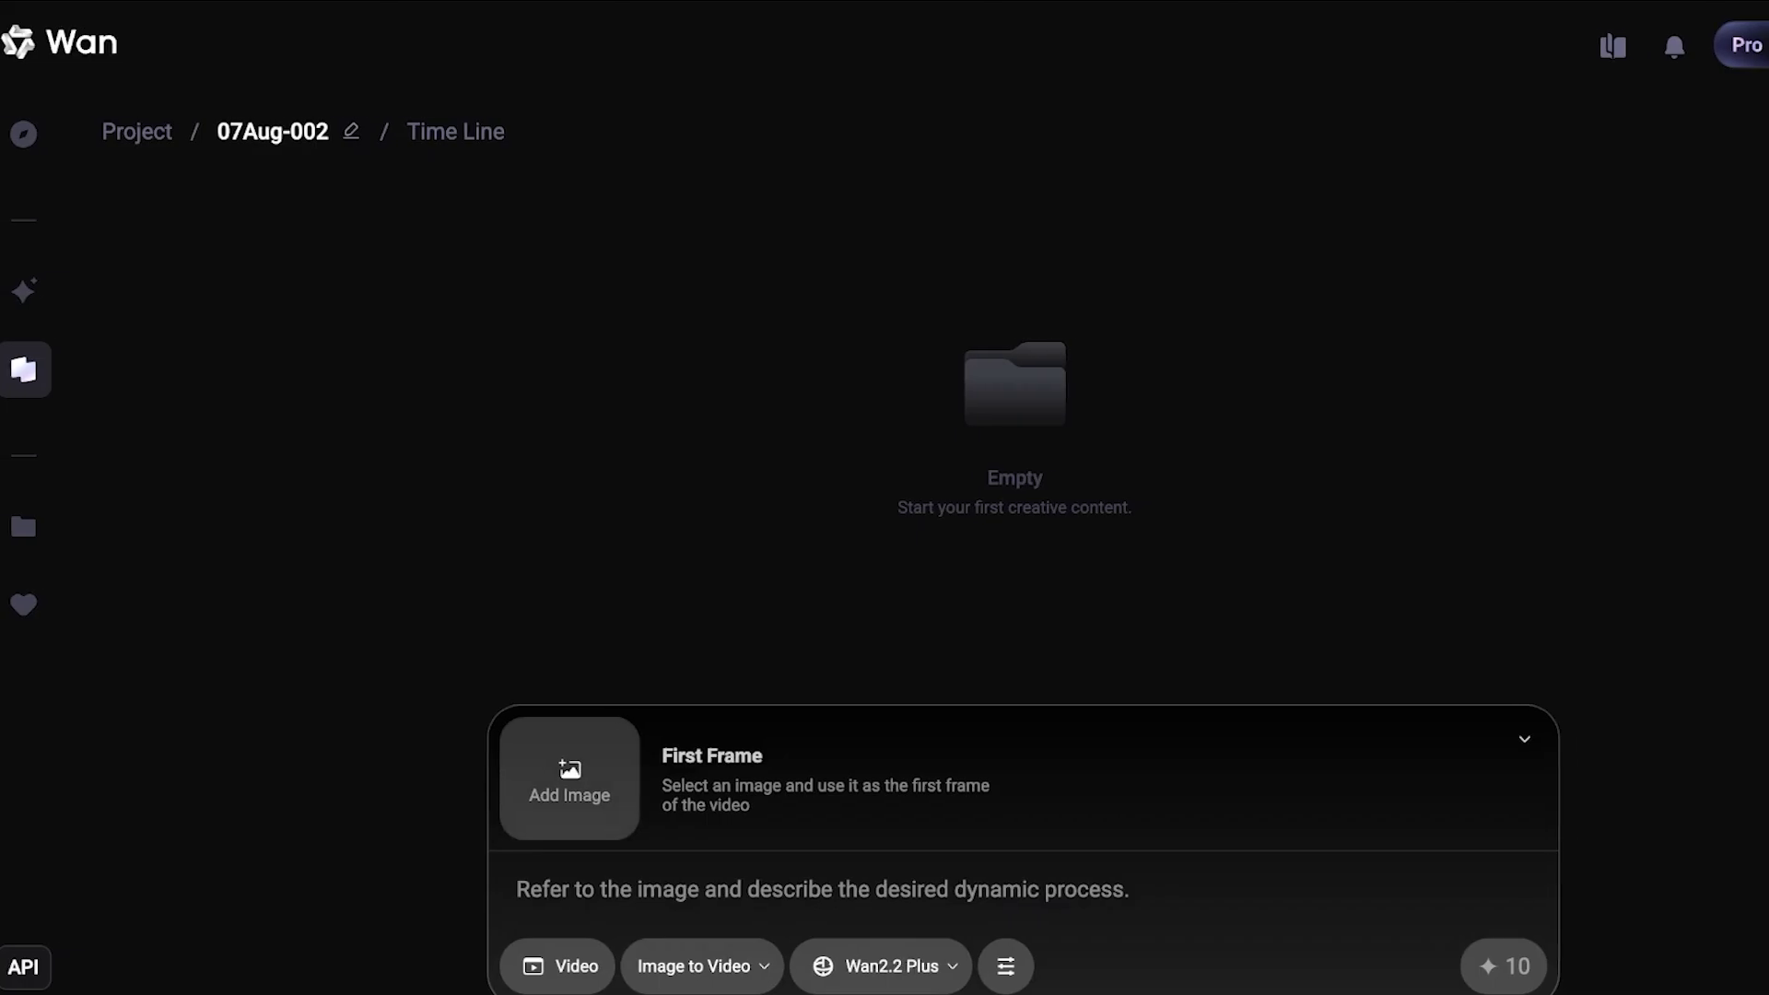
Step: Examine the First and Last Frame function with its available models, and the References function with its image inputs
{"action": "left_click", "coordinate": [578, 966]}
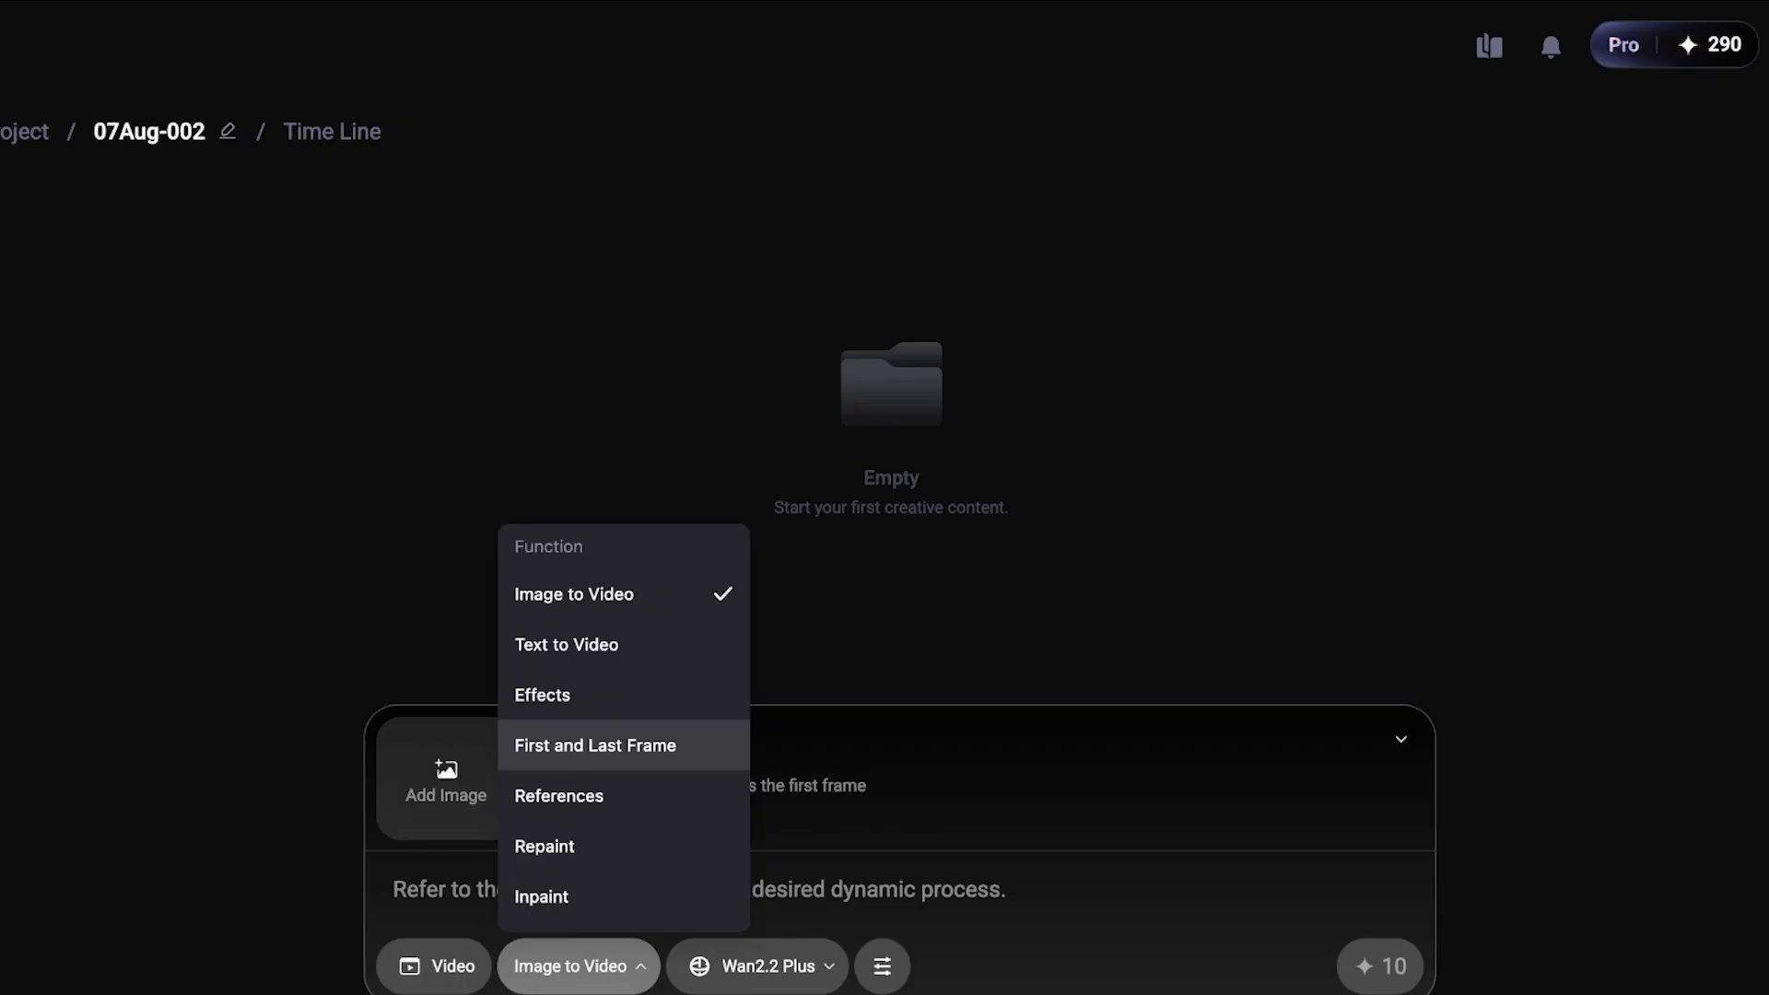
{"action": "left_click", "coordinate": [595, 745]}
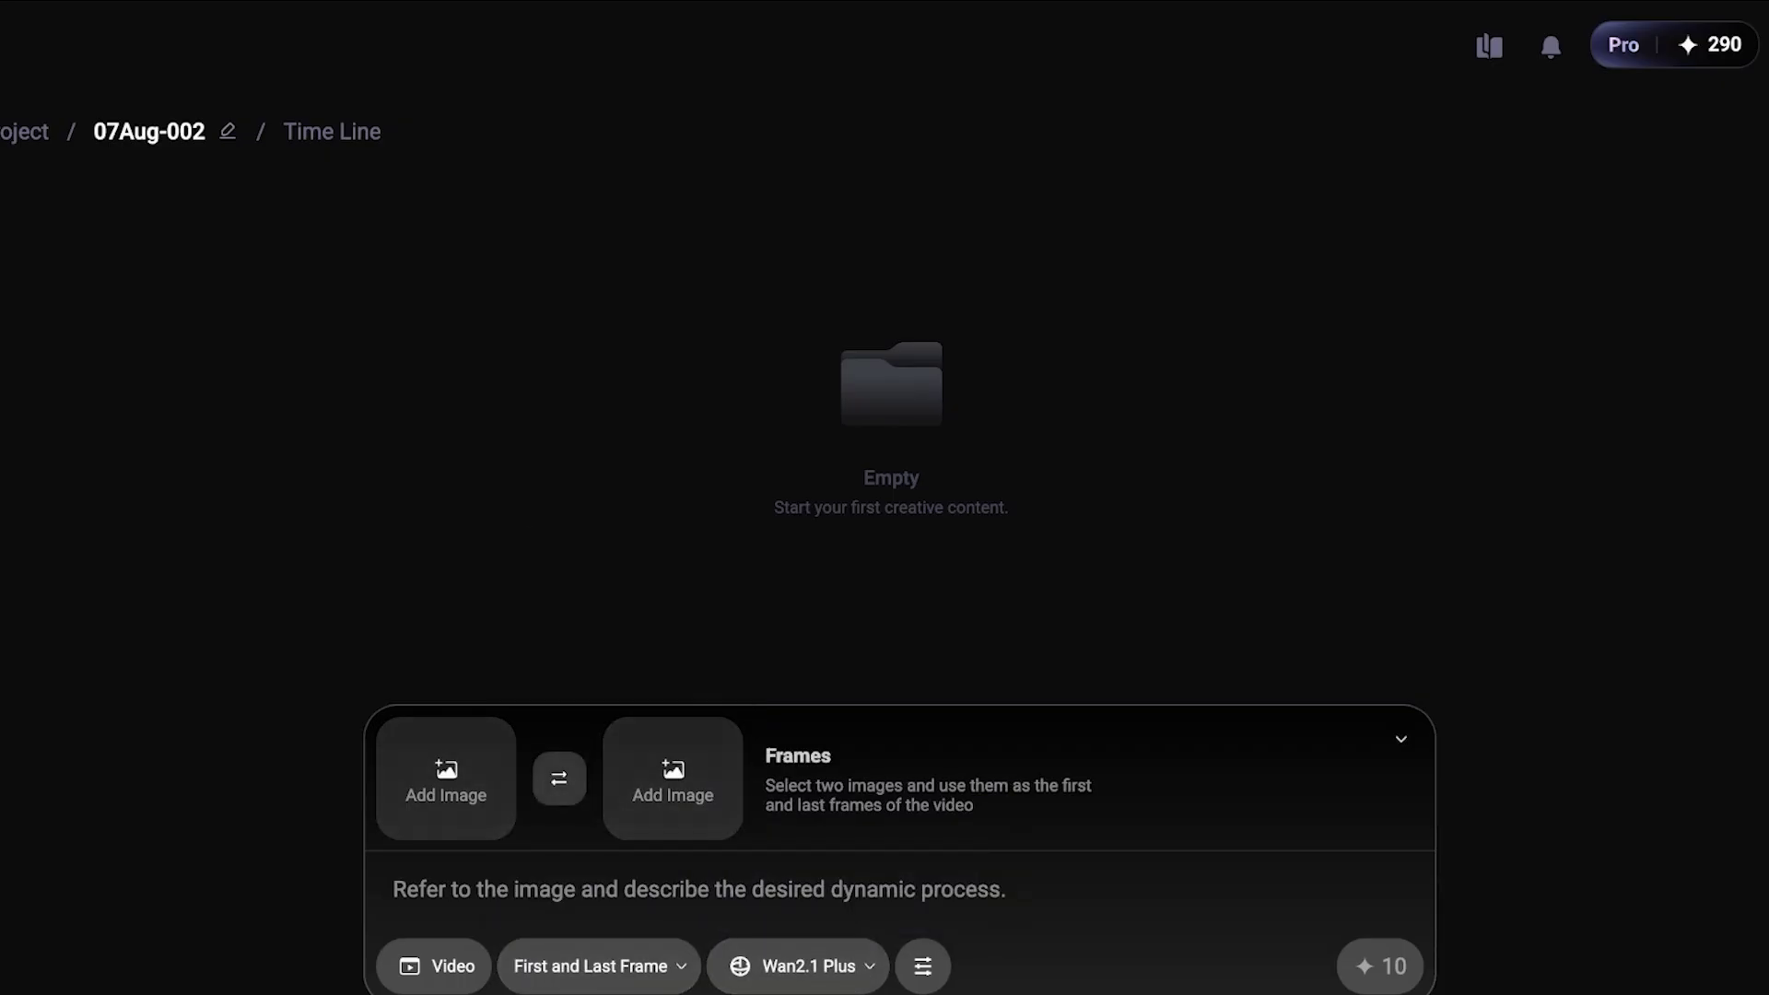
{"action": "left_click", "coordinate": [798, 965]}
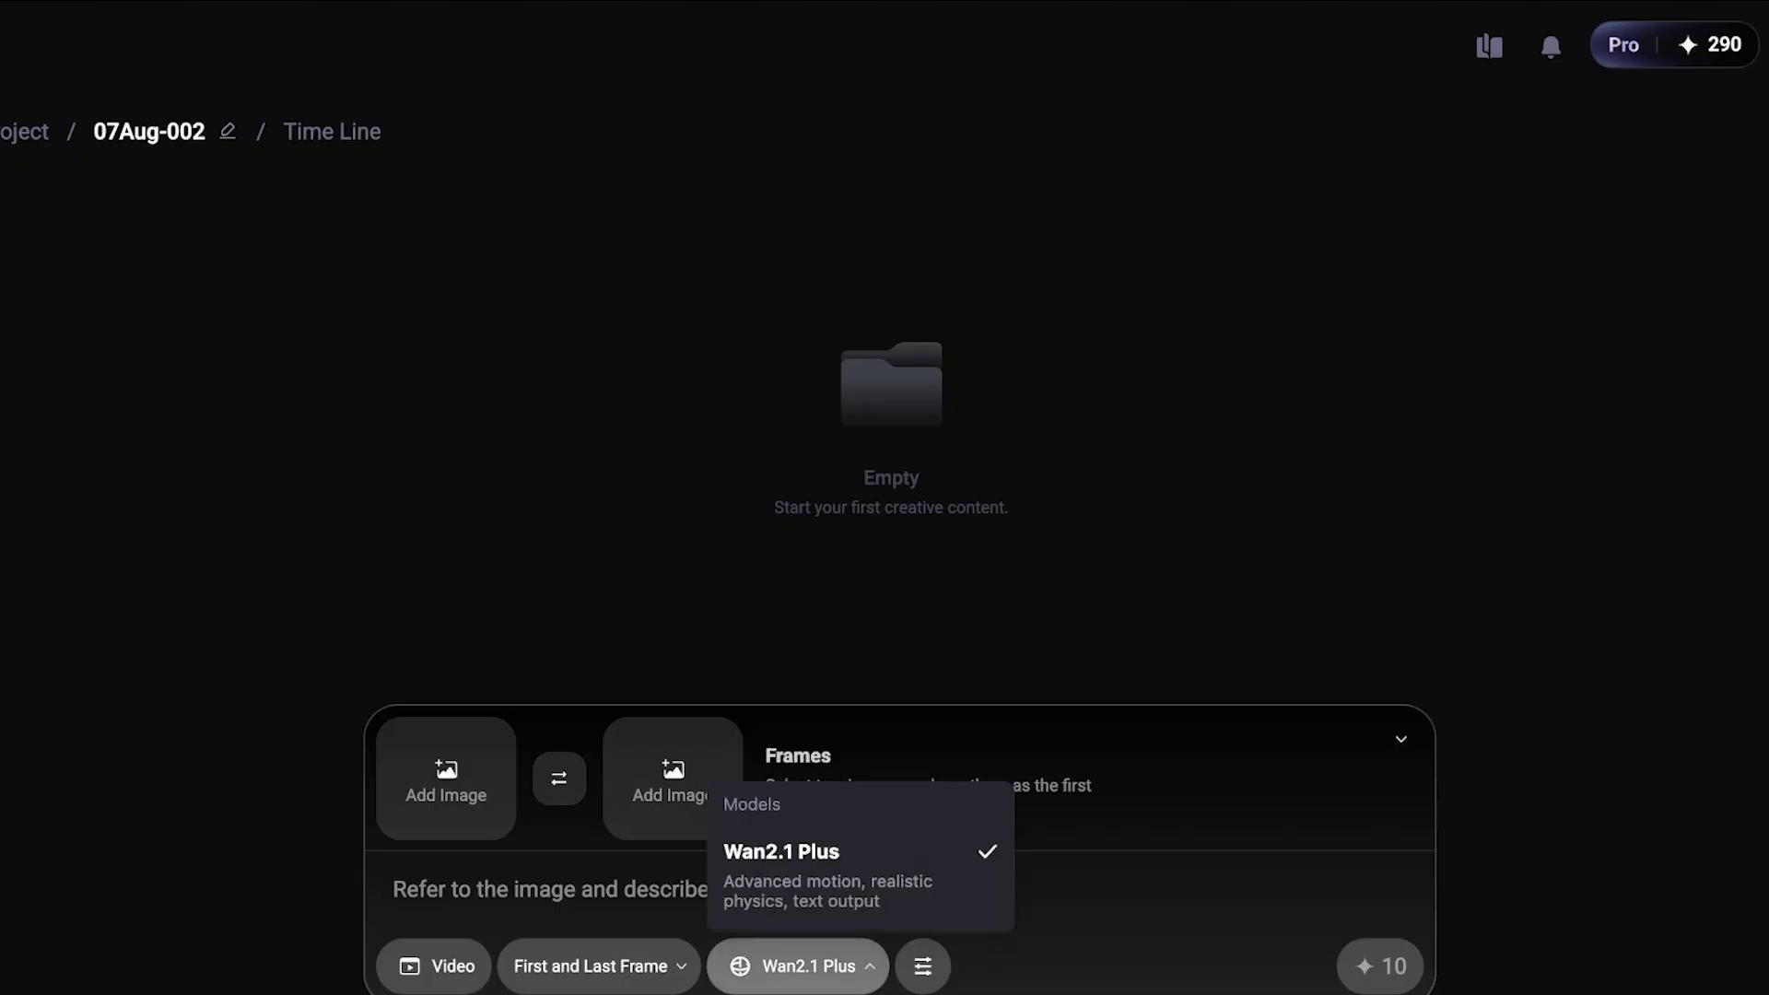
{"action": "left_click", "coordinate": [571, 891]}
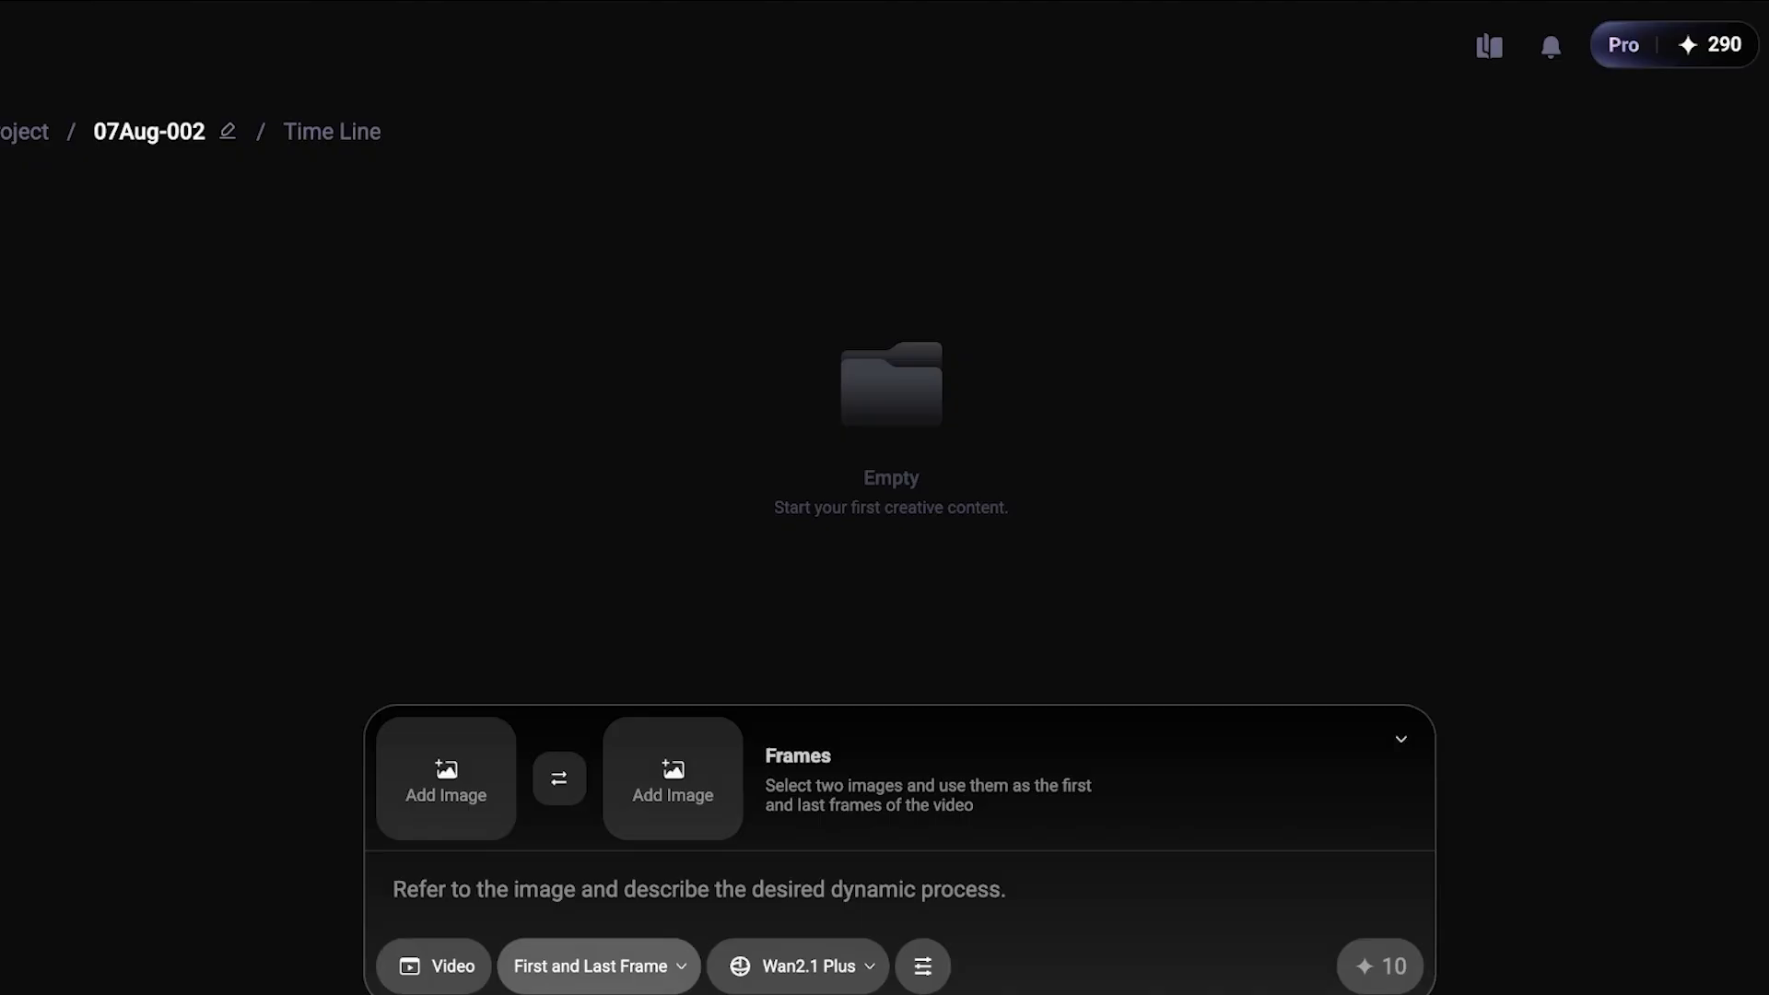
{"action": "left_click", "coordinate": [598, 965]}
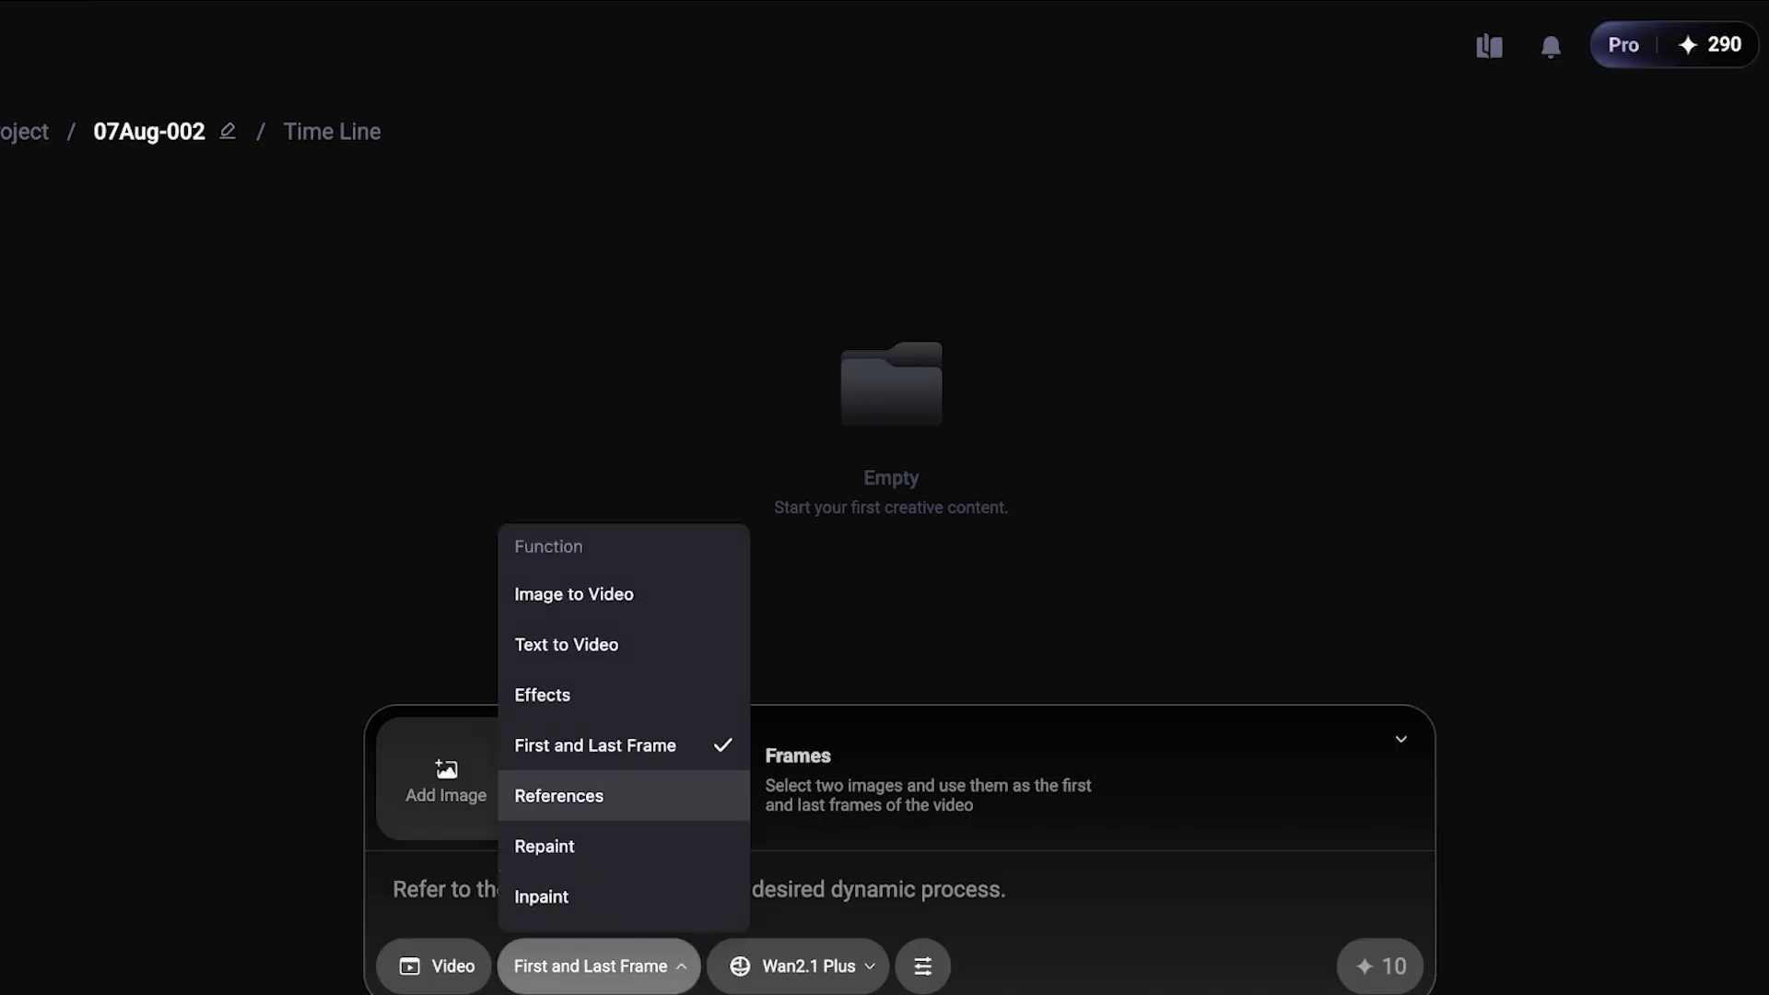
{"action": "left_click", "coordinate": [558, 795]}
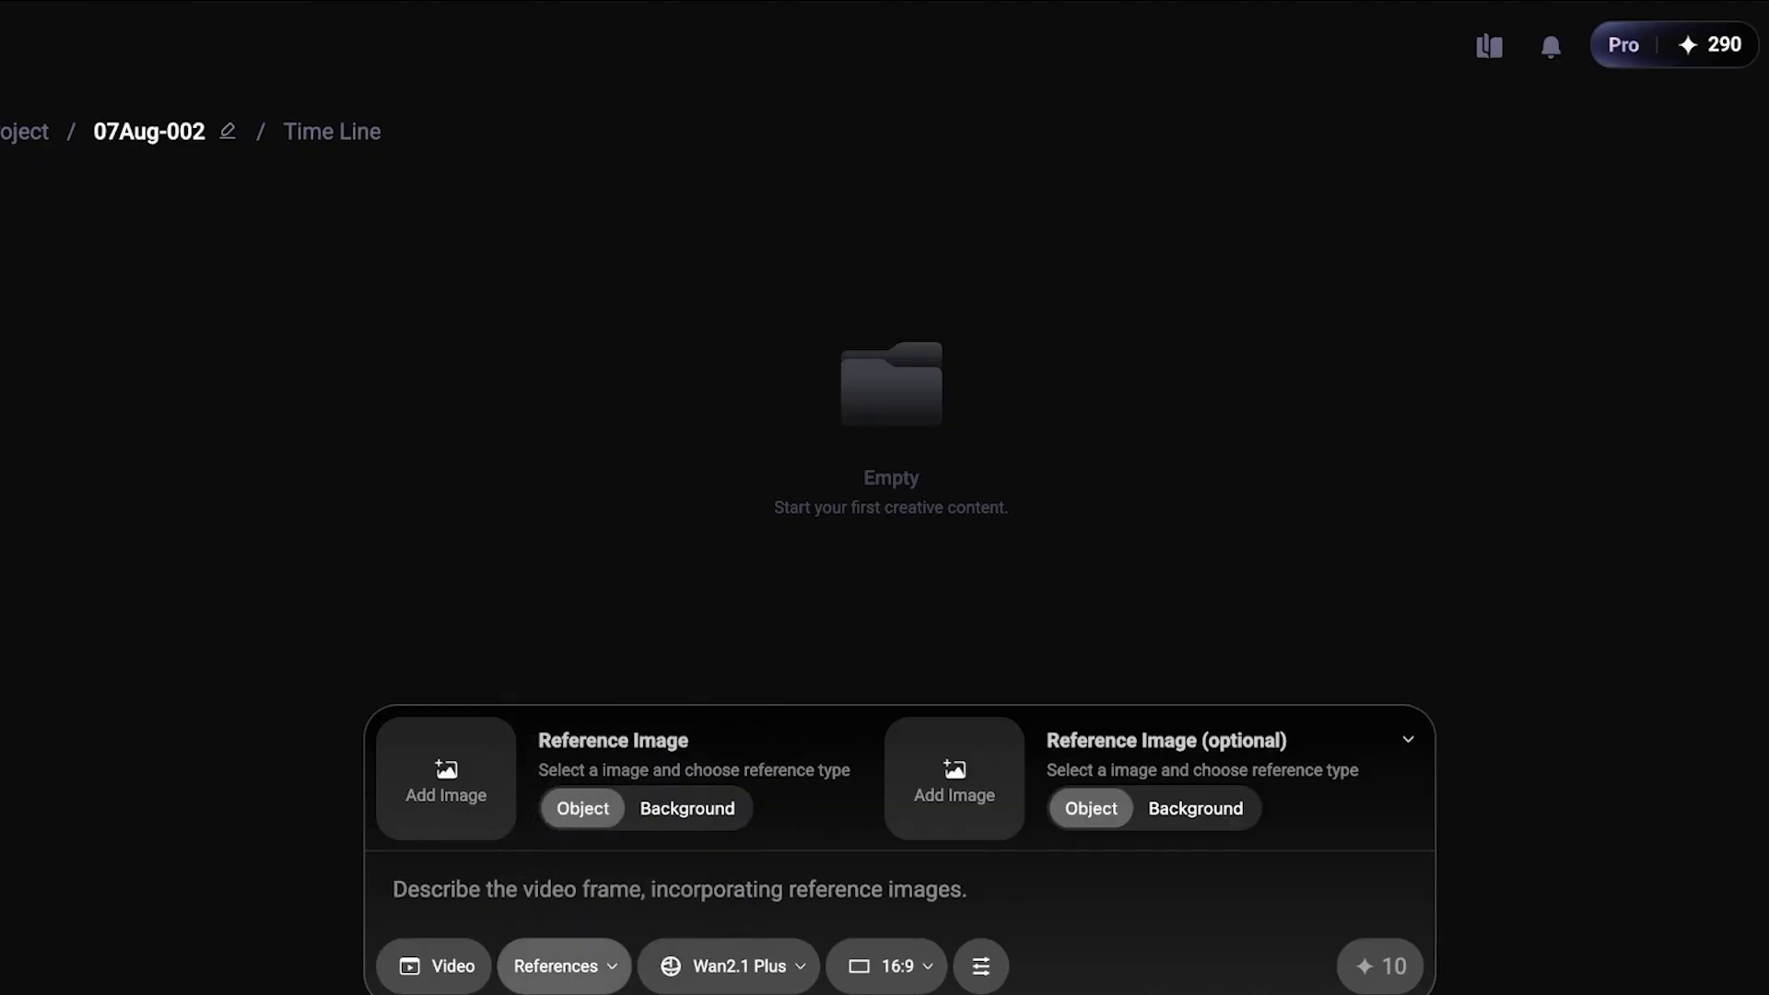
Step: Check which models are available for the Text to Video and Effects functions
{"action": "left_click", "coordinate": [563, 965]}
{"action": "left_click", "coordinate": [567, 644]}
{"action": "left_click", "coordinate": [750, 965]}
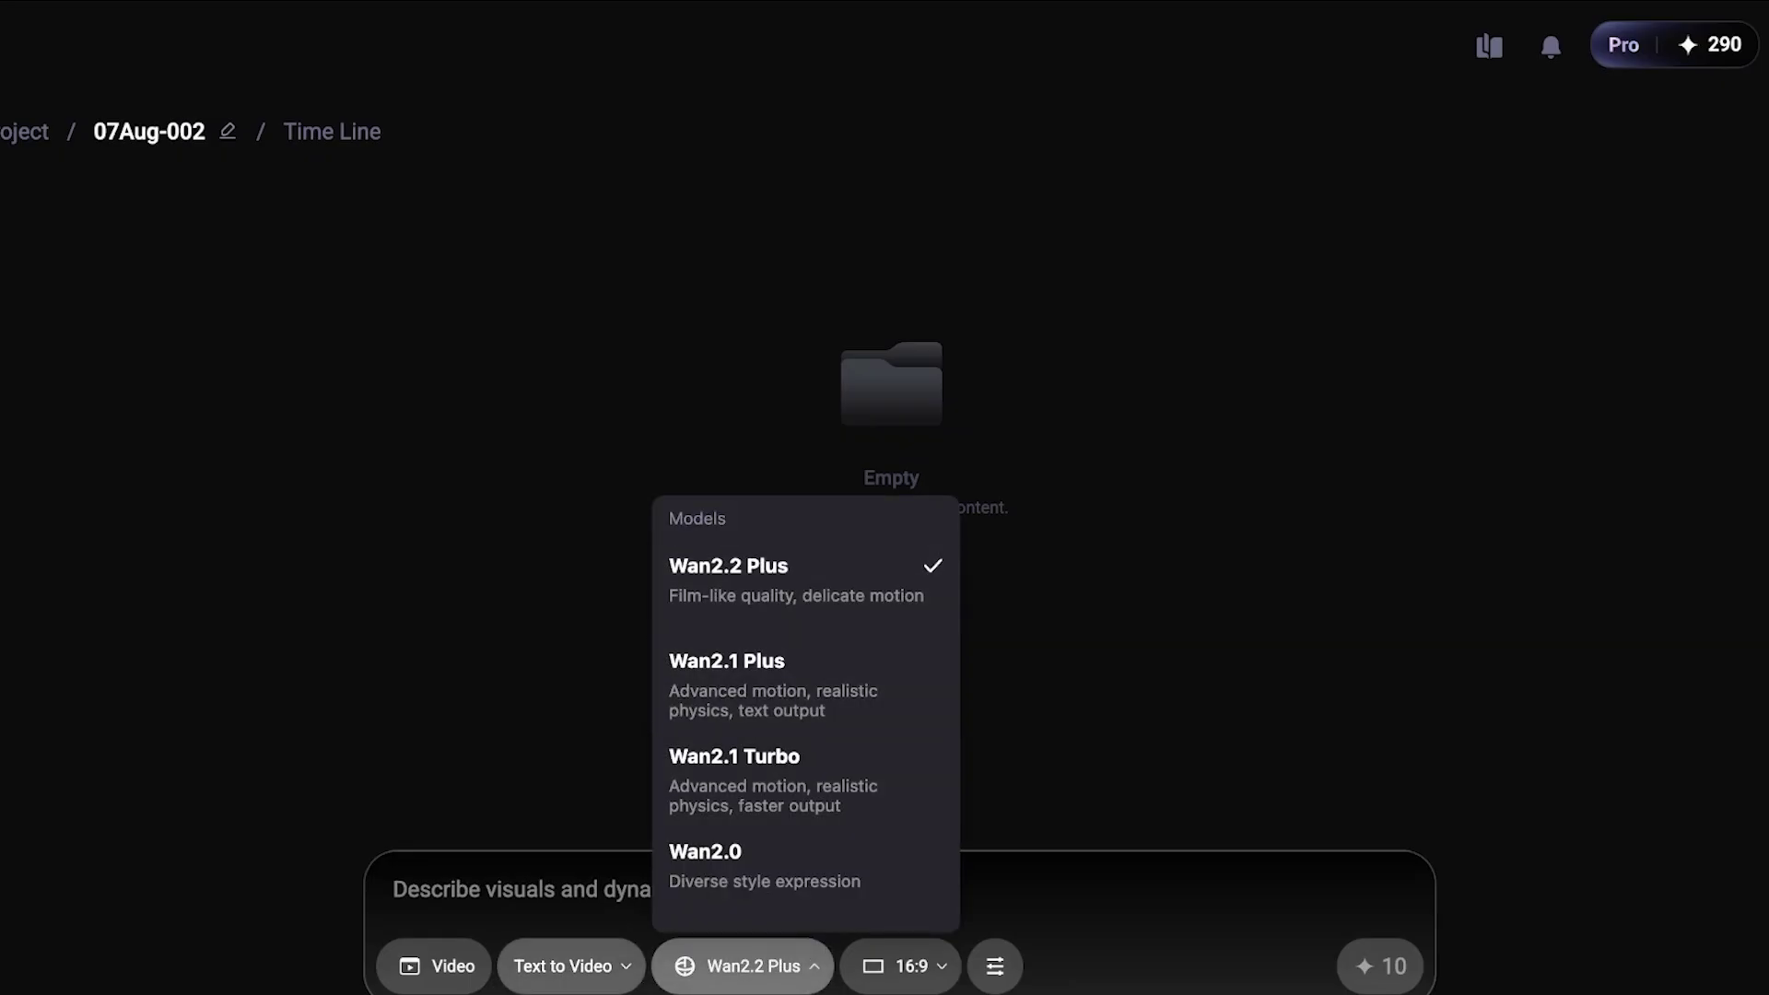
{"action": "left_click", "coordinate": [564, 966]}
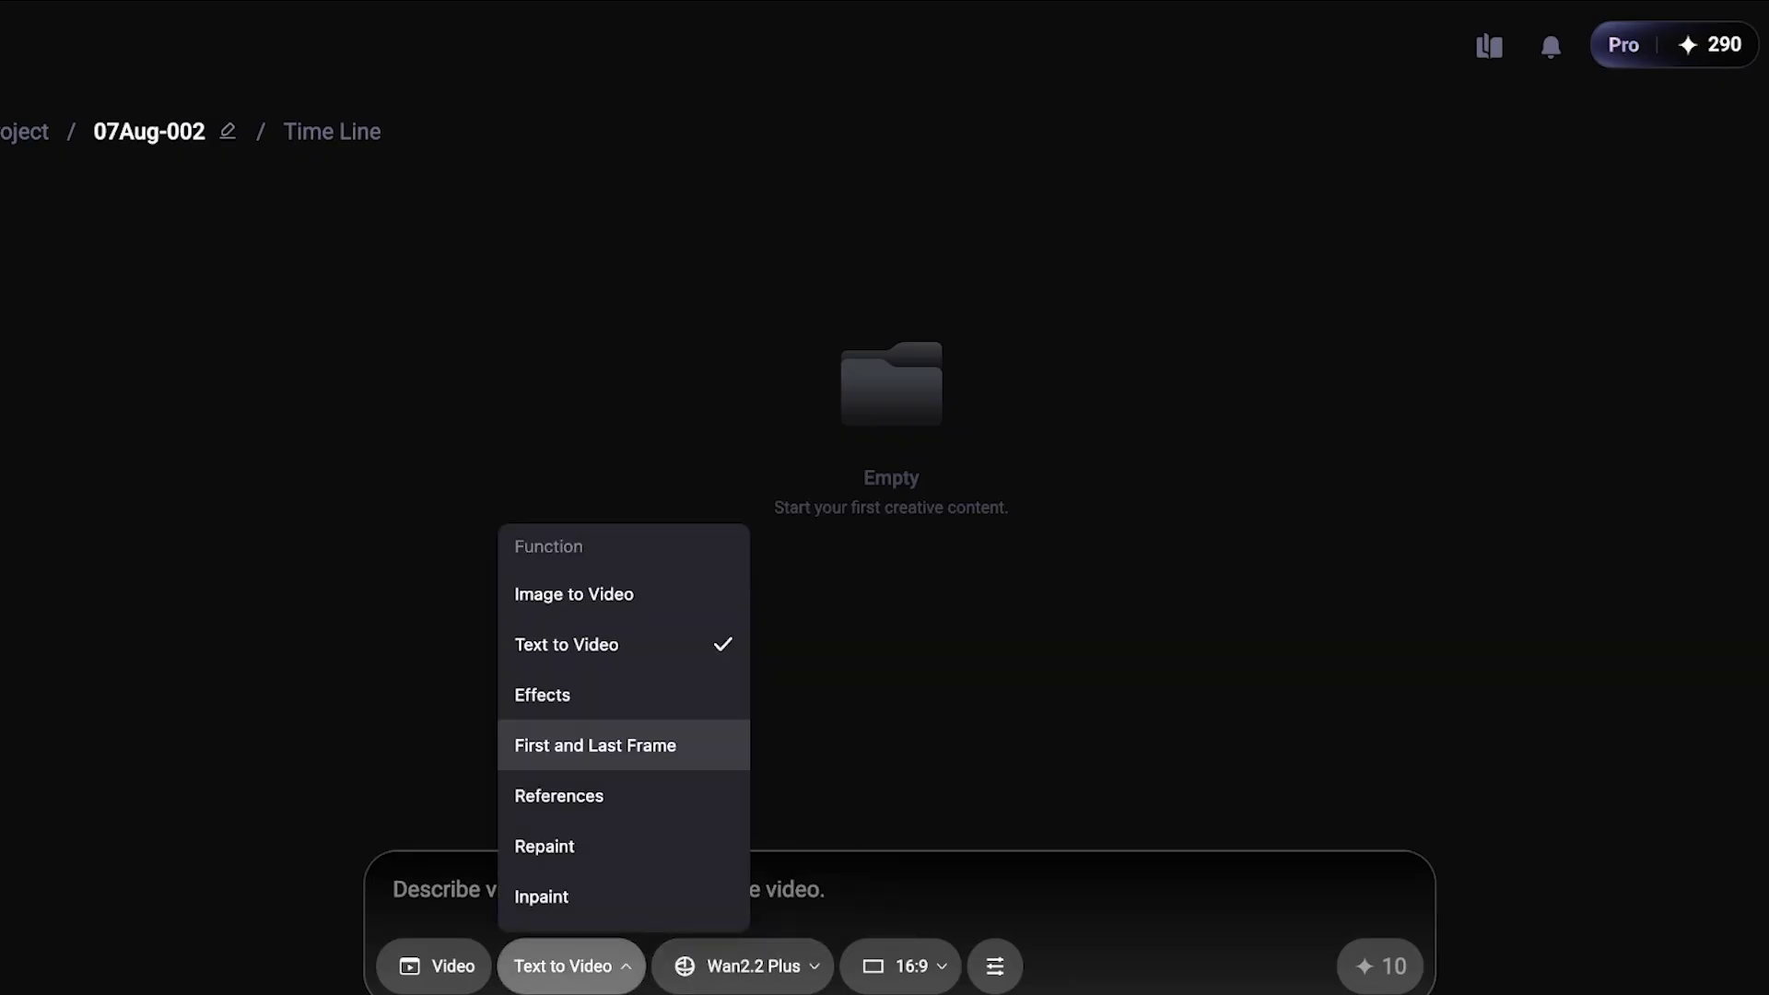
{"action": "left_click", "coordinate": [542, 694]}
{"action": "left_click", "coordinate": [700, 966]}
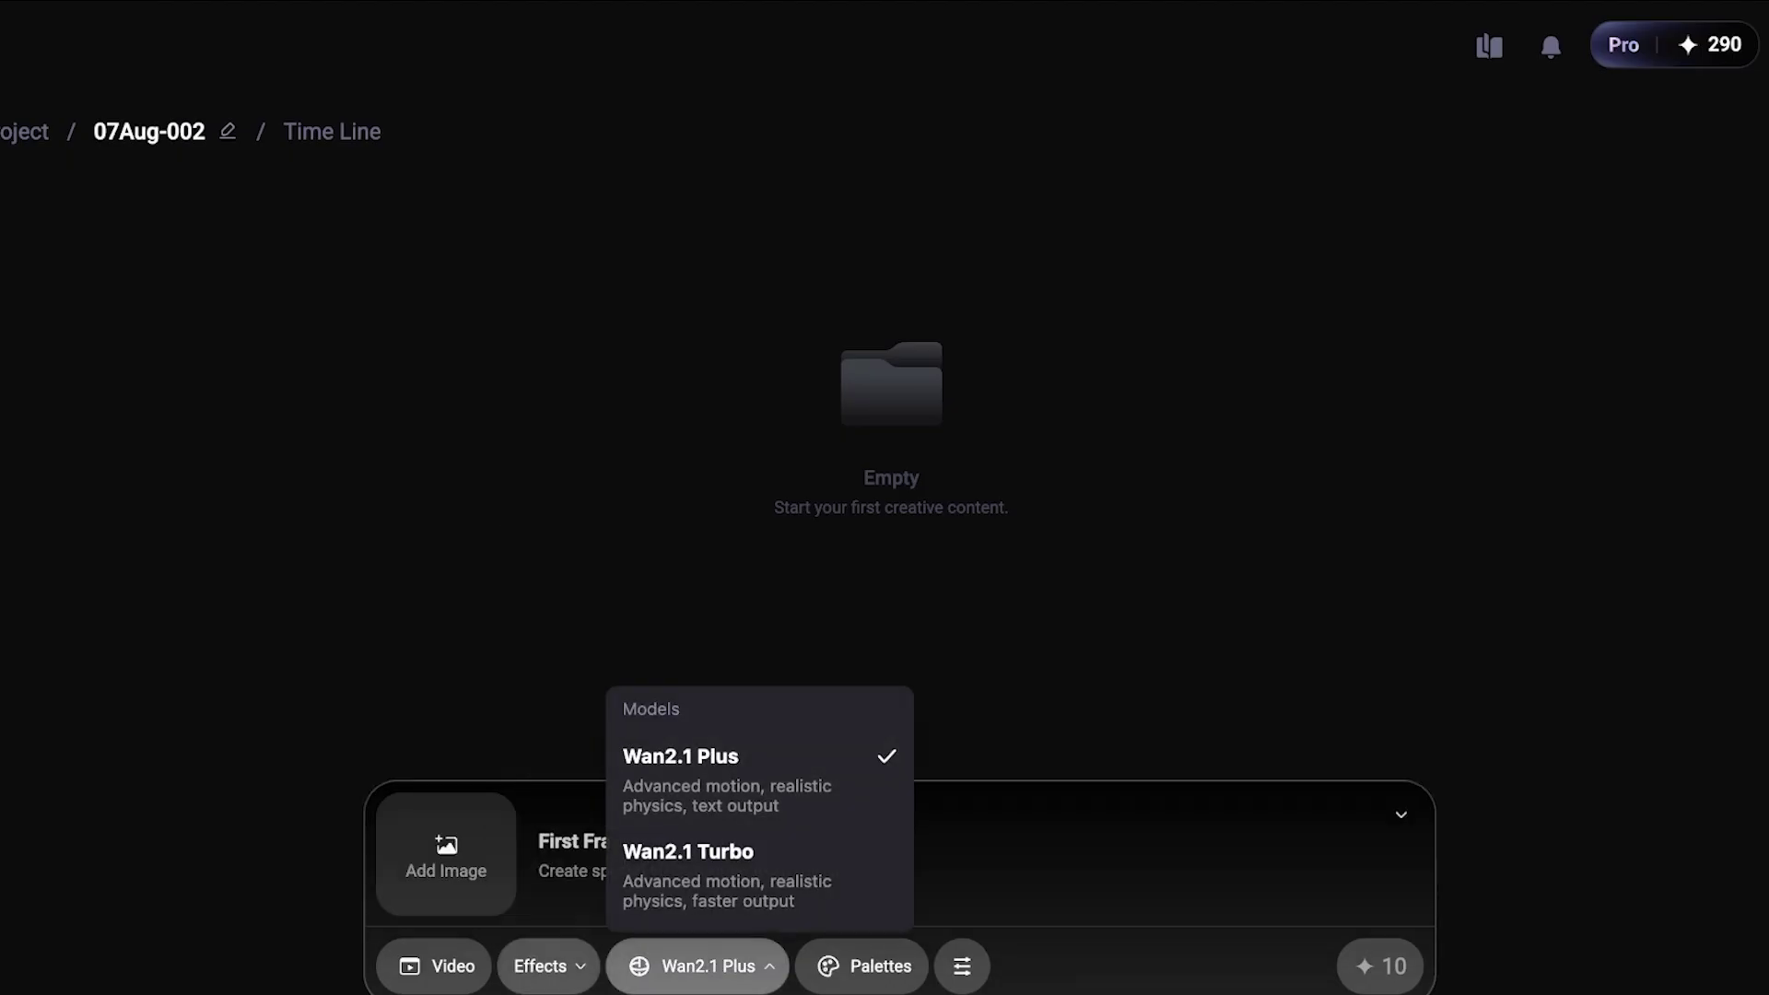
Step: Check the models offered for References, then set the function back to Image to Video
{"action": "left_click", "coordinate": [547, 966]}
{"action": "left_click", "coordinate": [558, 795]}
{"action": "left_click", "coordinate": [797, 965]}
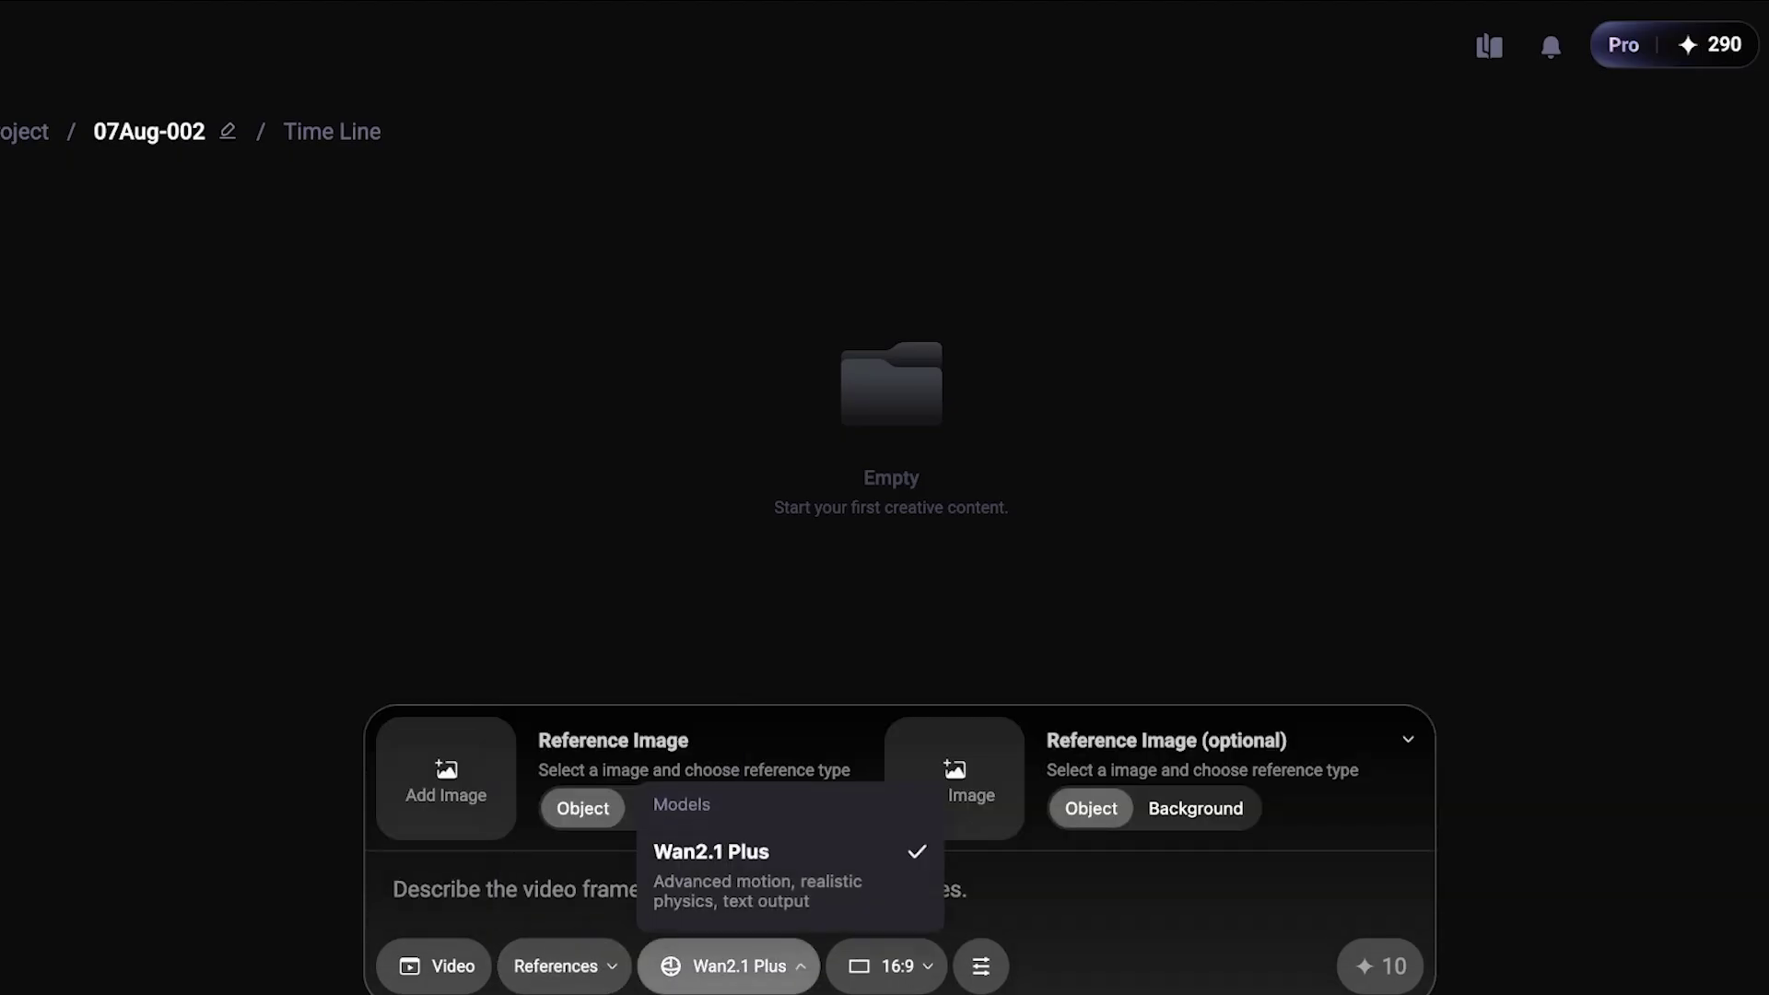
{"action": "left_click", "coordinate": [559, 966]}
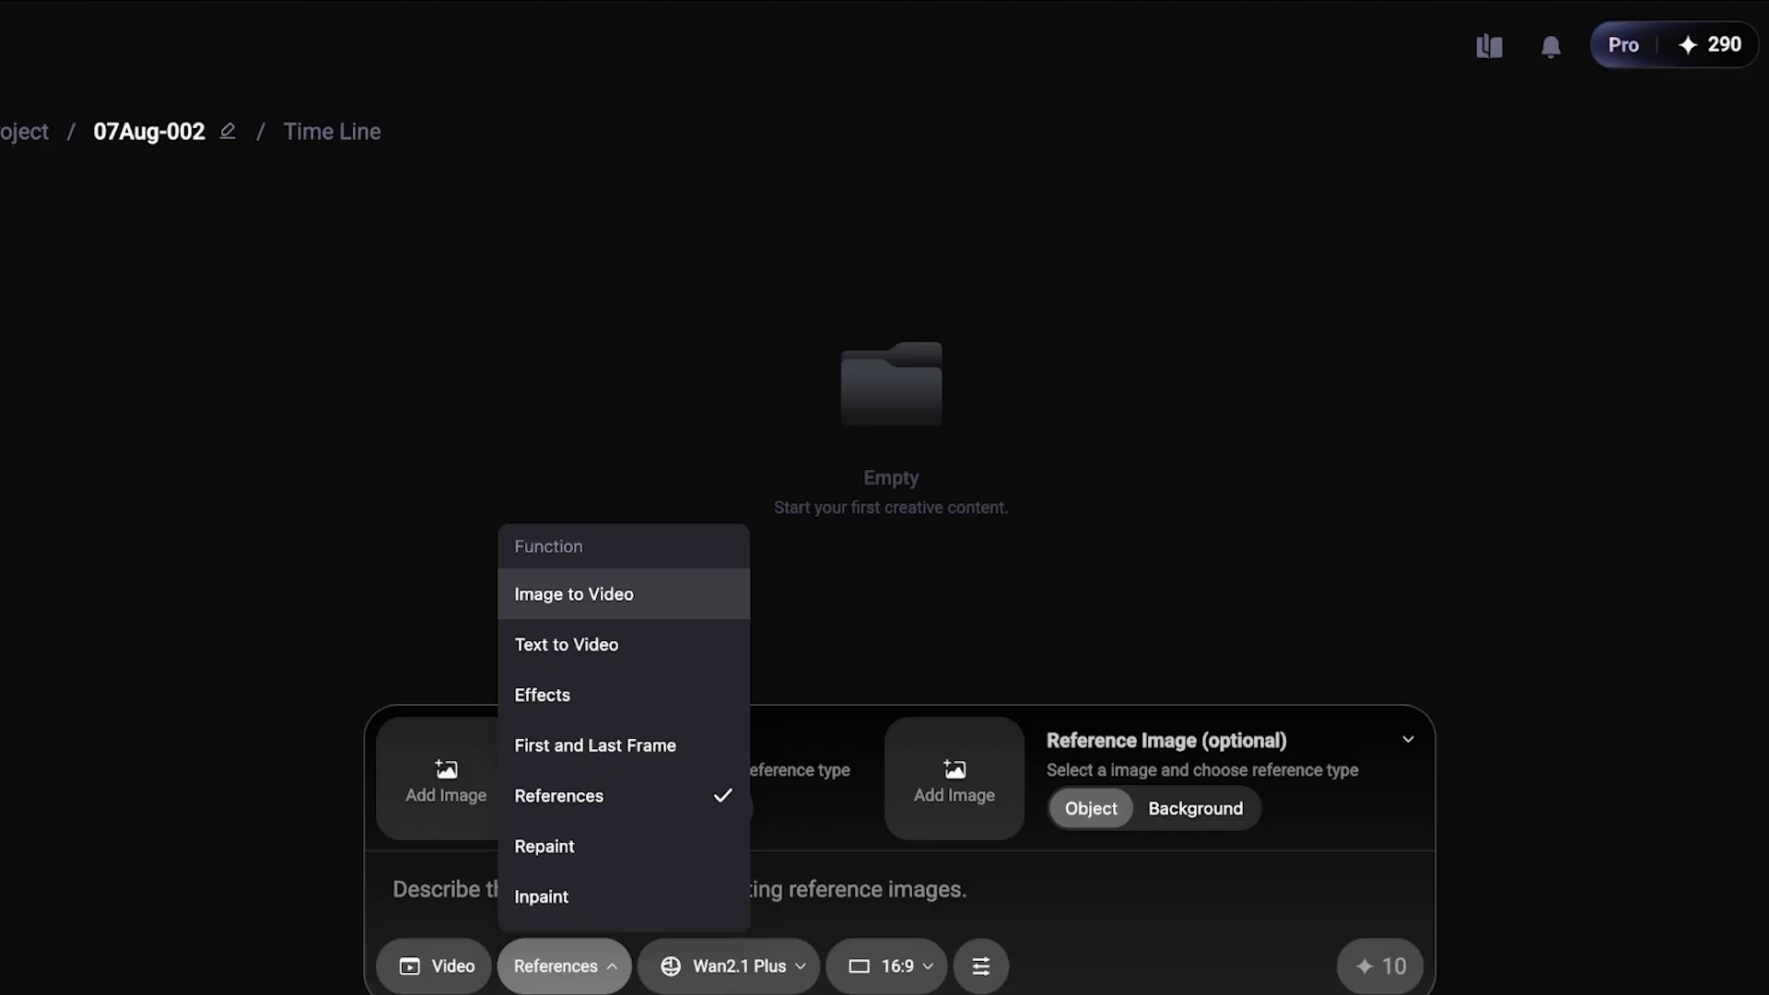
{"action": "left_click", "coordinate": [574, 593]}
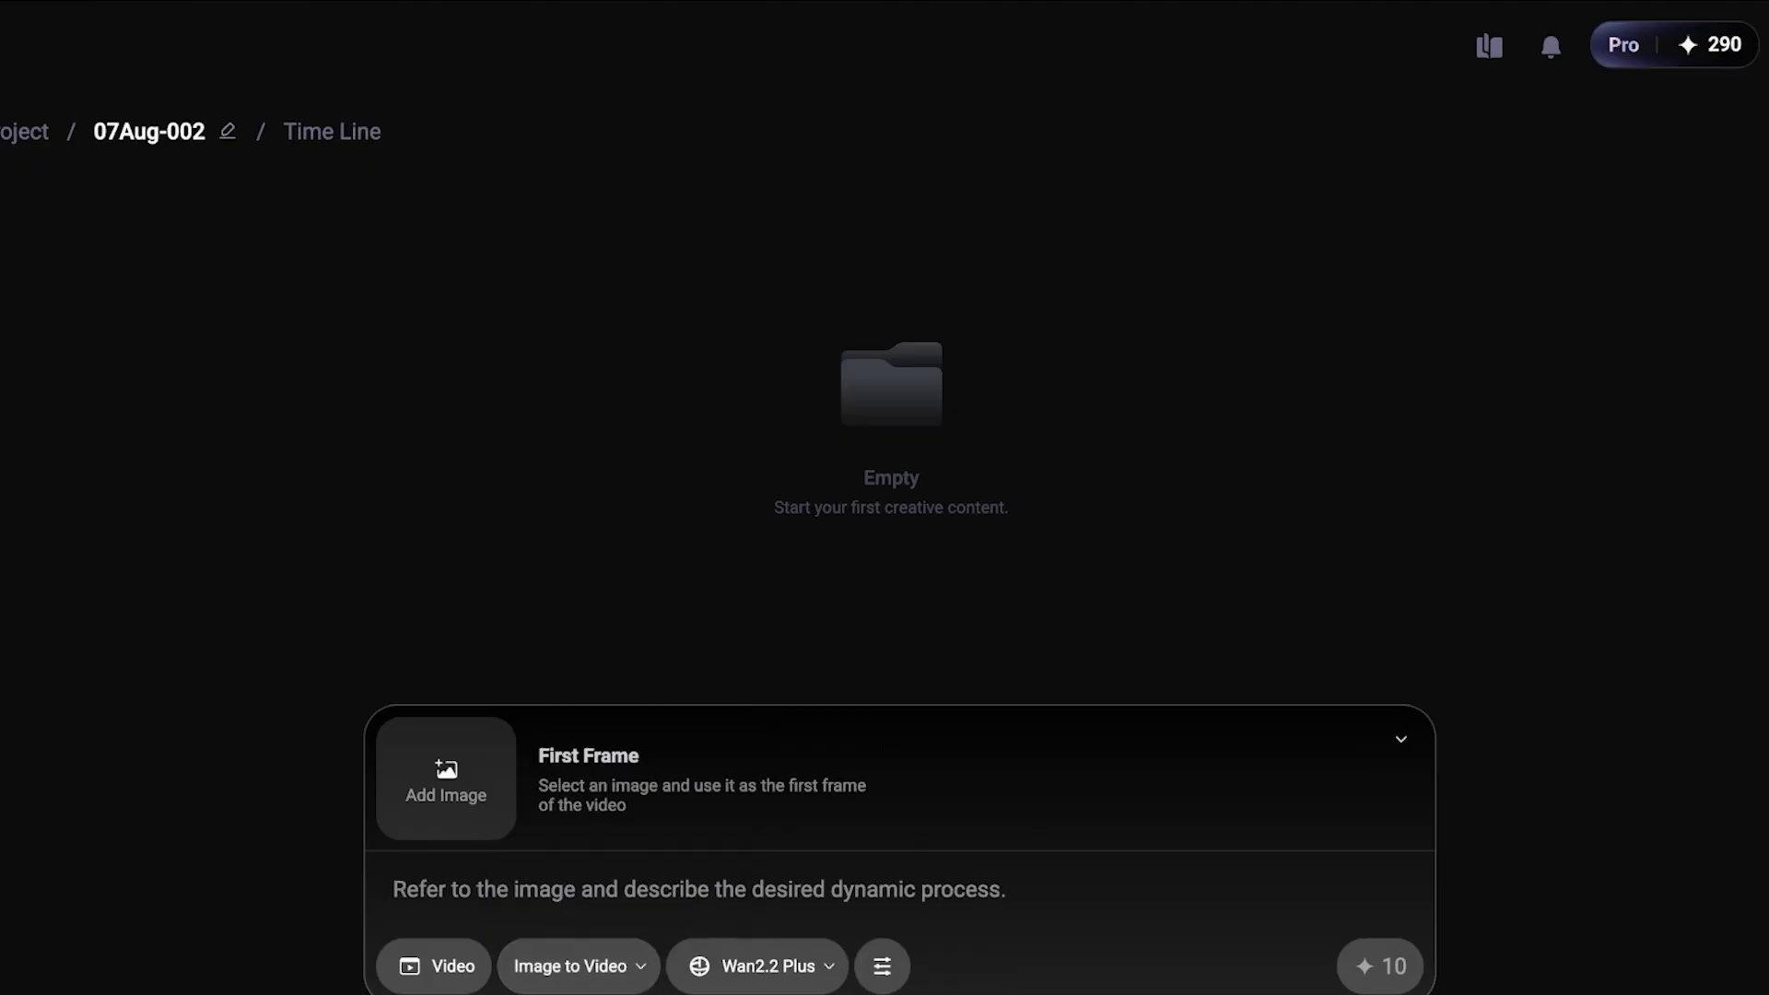
Step: Upload the portrait with the eyeshadow palette as the first frame and enter the prompt "The woman swatches the eyeshadow on her arm"
{"action": "mouse_move", "coordinate": [446, 778]}
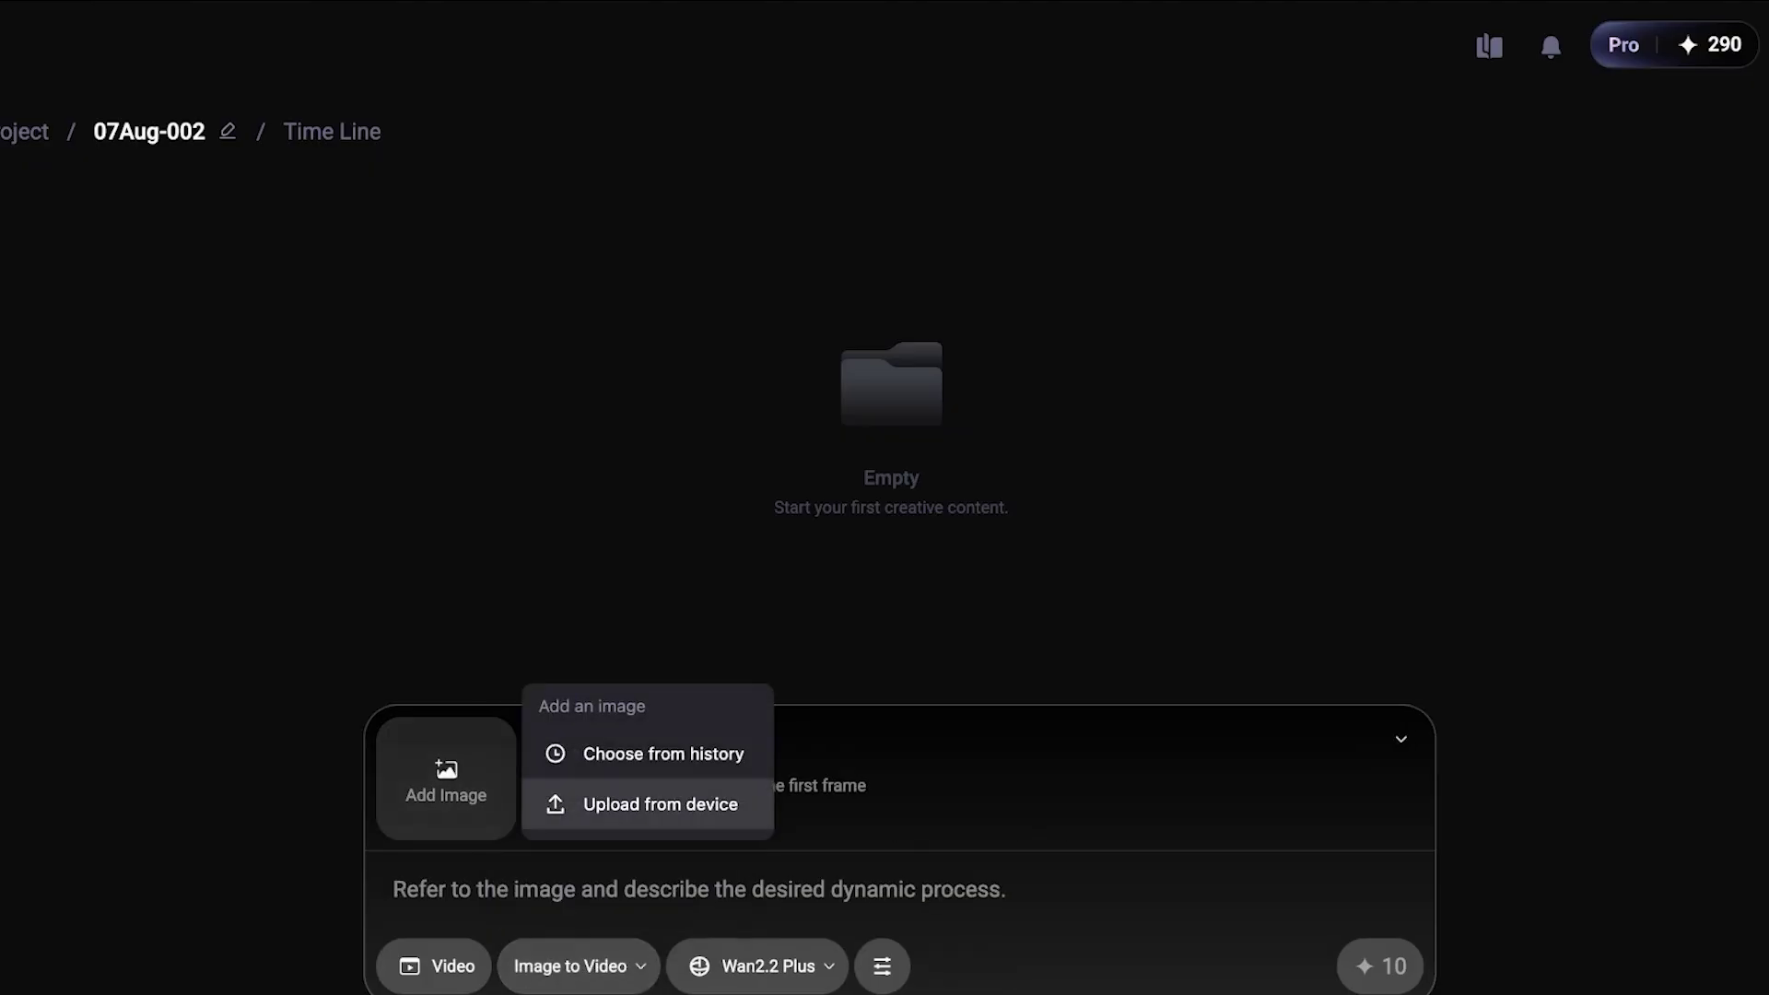
{"action": "left_click", "coordinate": [660, 804]}
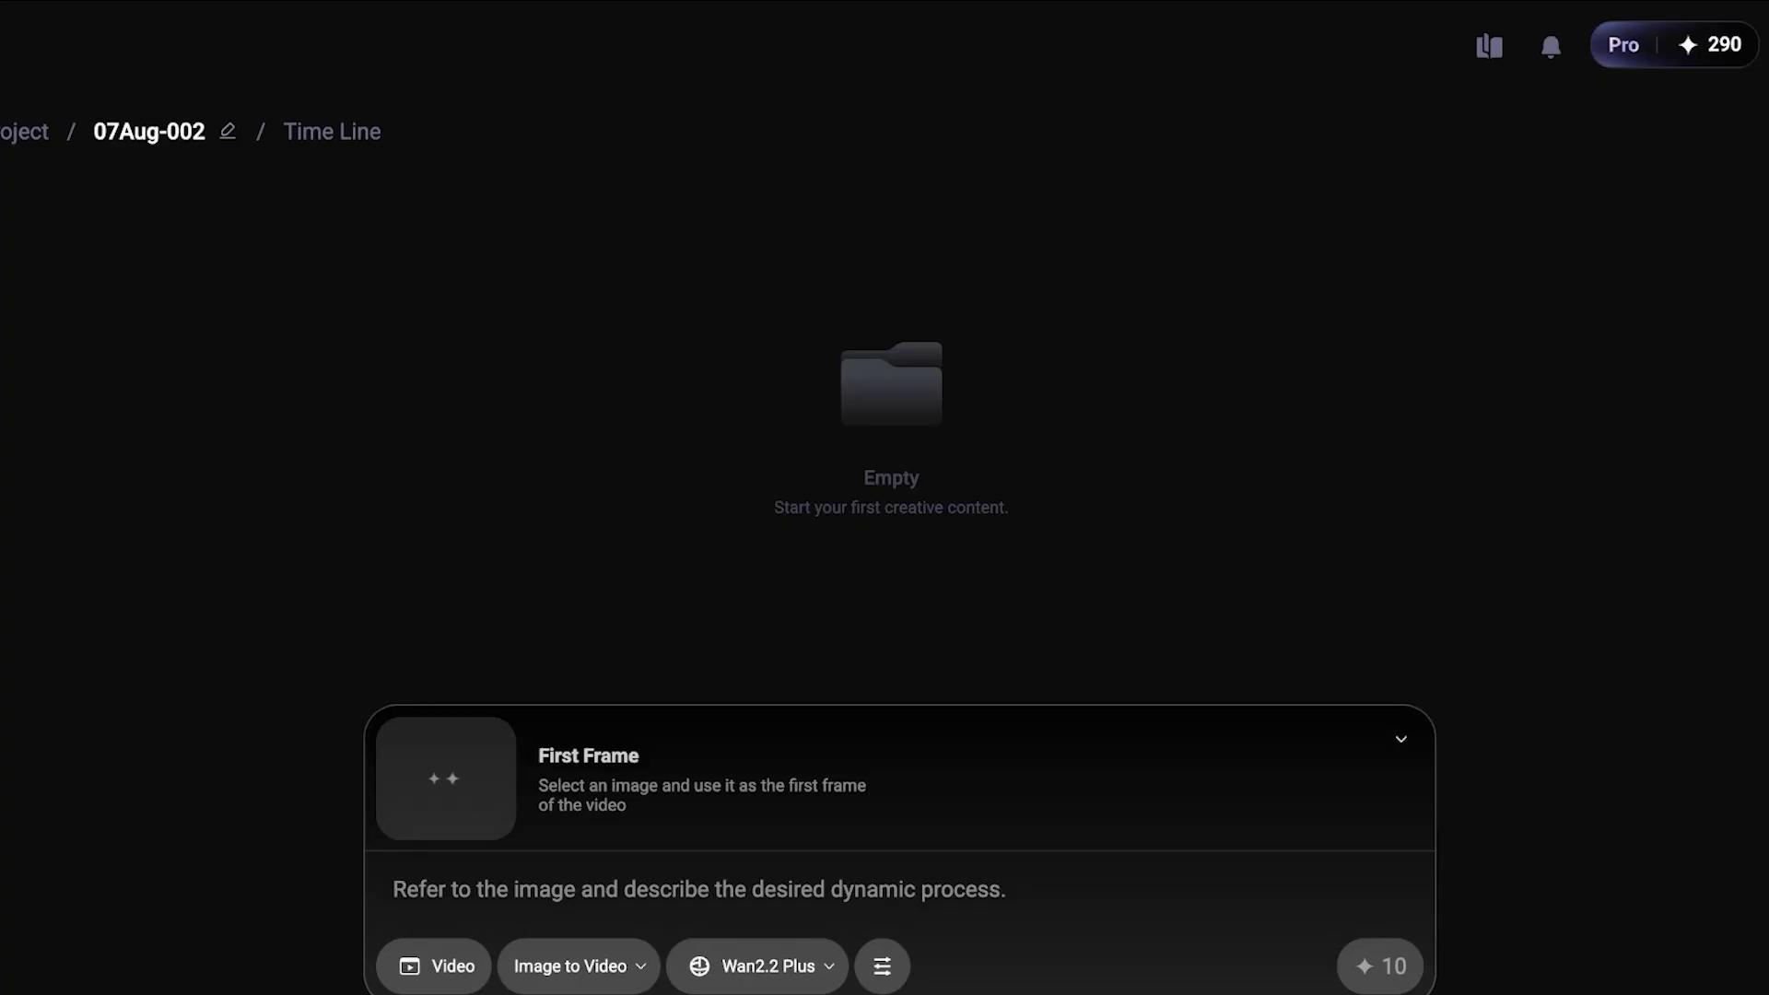
{"action": "type", "text": "The m"}
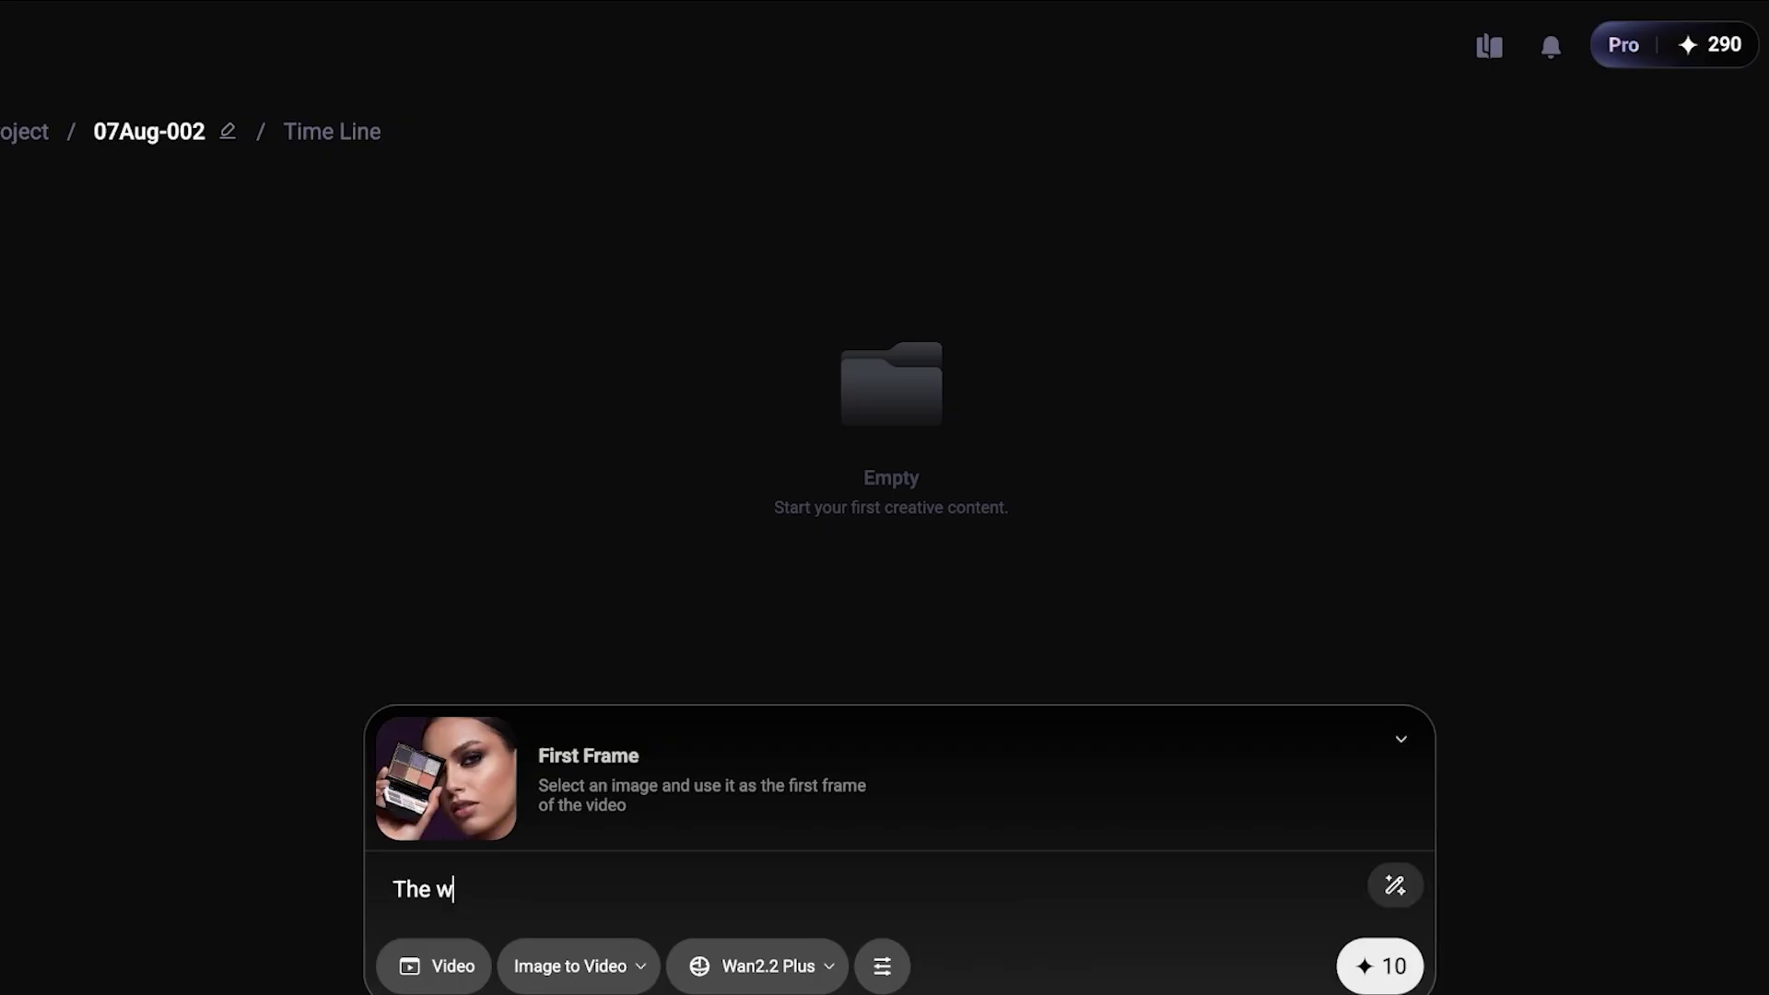
{"action": "type", "text": "oman swatches the eyeshafow on her arm"}
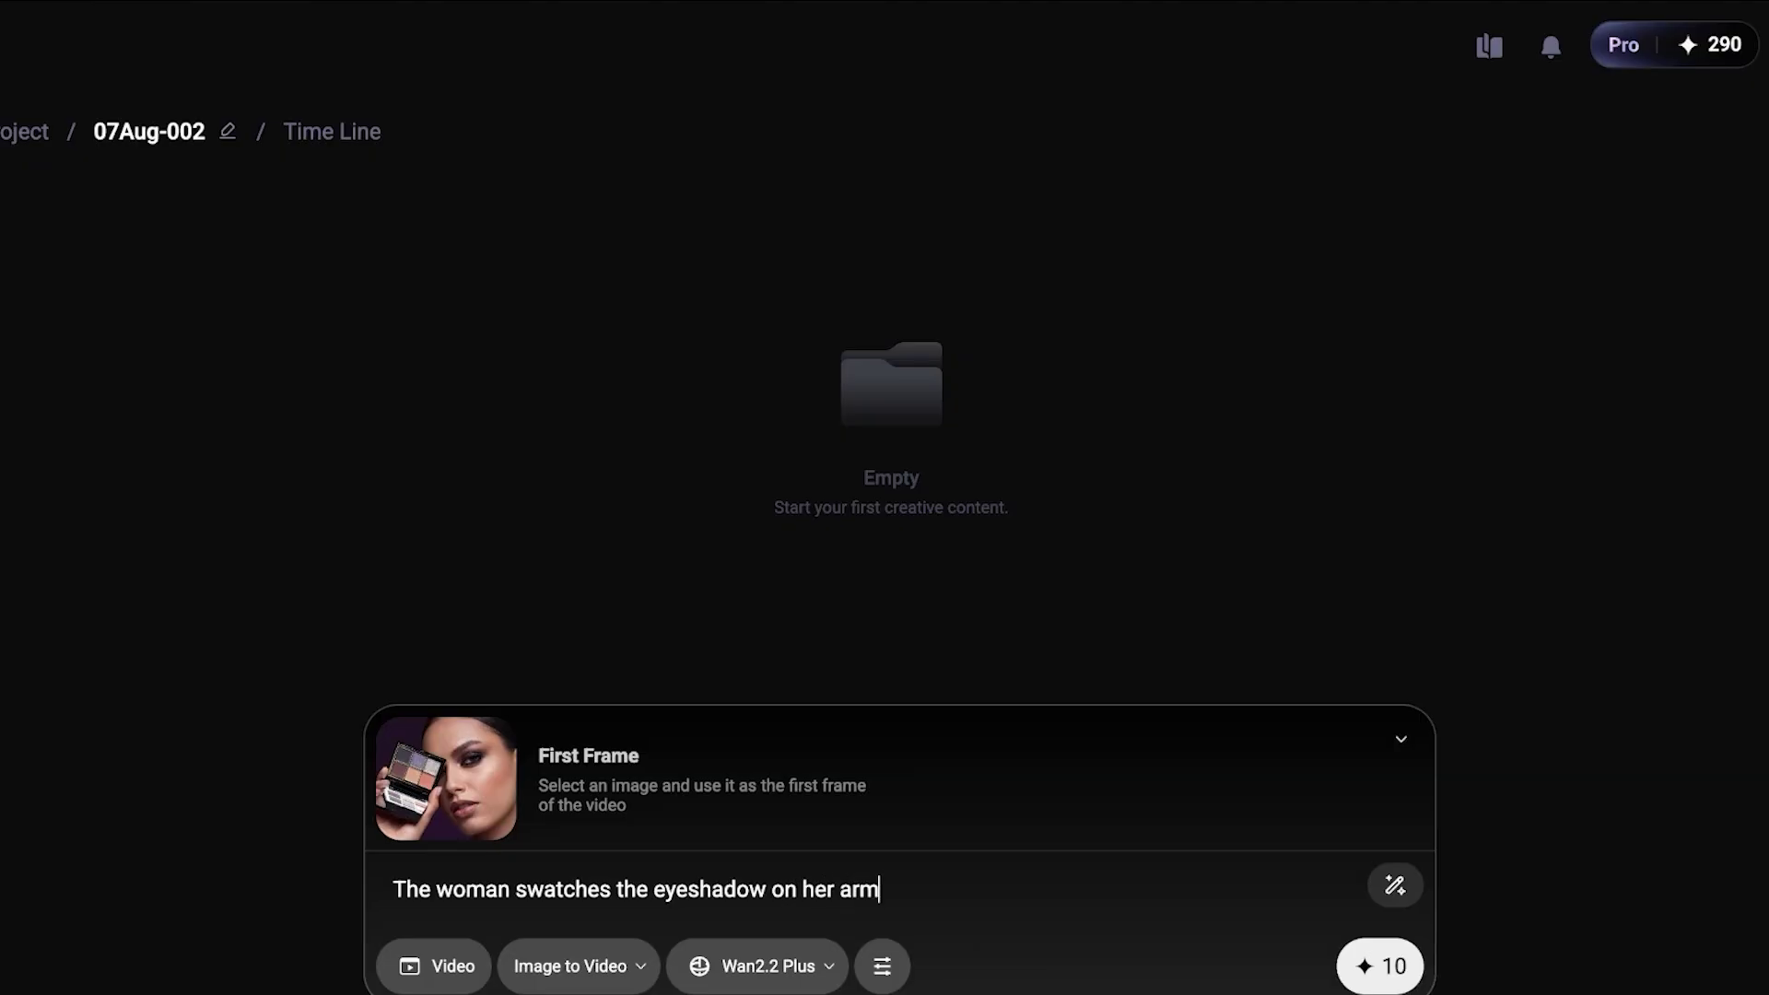
Step: Confirm the first frame's full crop with the Free aspect ratio and start generating the eyeshadow video
{"action": "left_click", "coordinate": [448, 779]}
{"action": "left_click", "coordinate": [640, 703]}
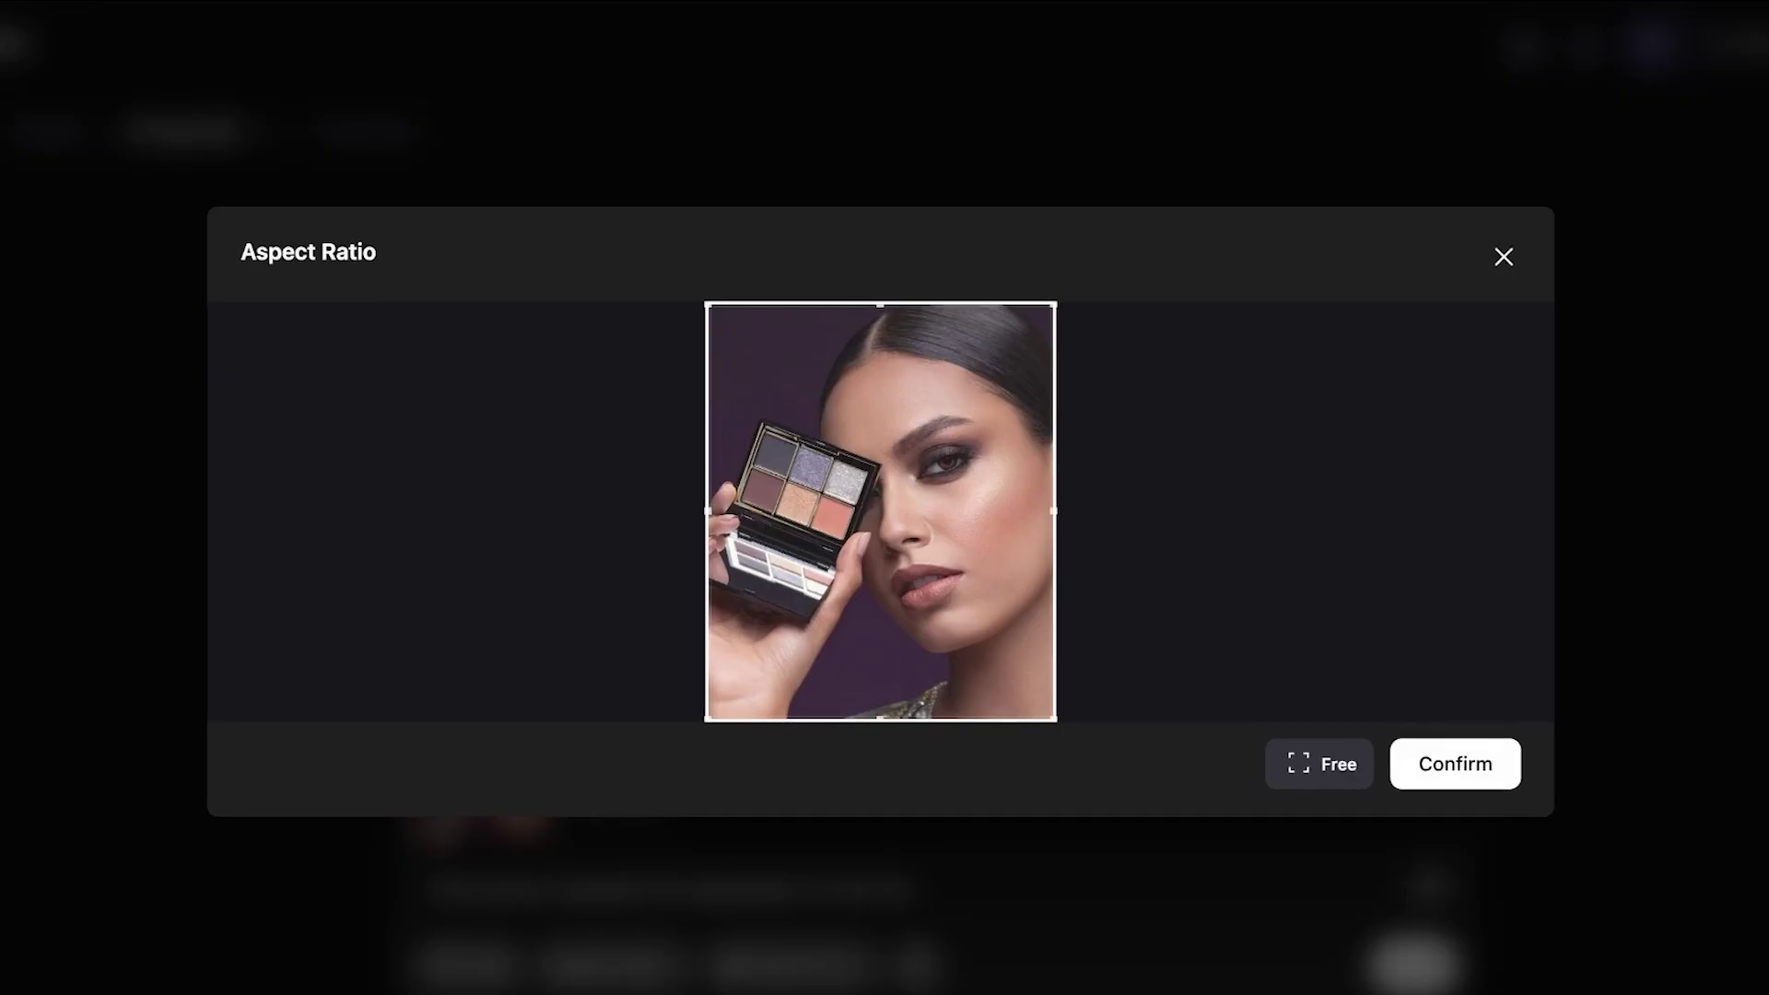
{"action": "left_click", "coordinate": [1455, 764]}
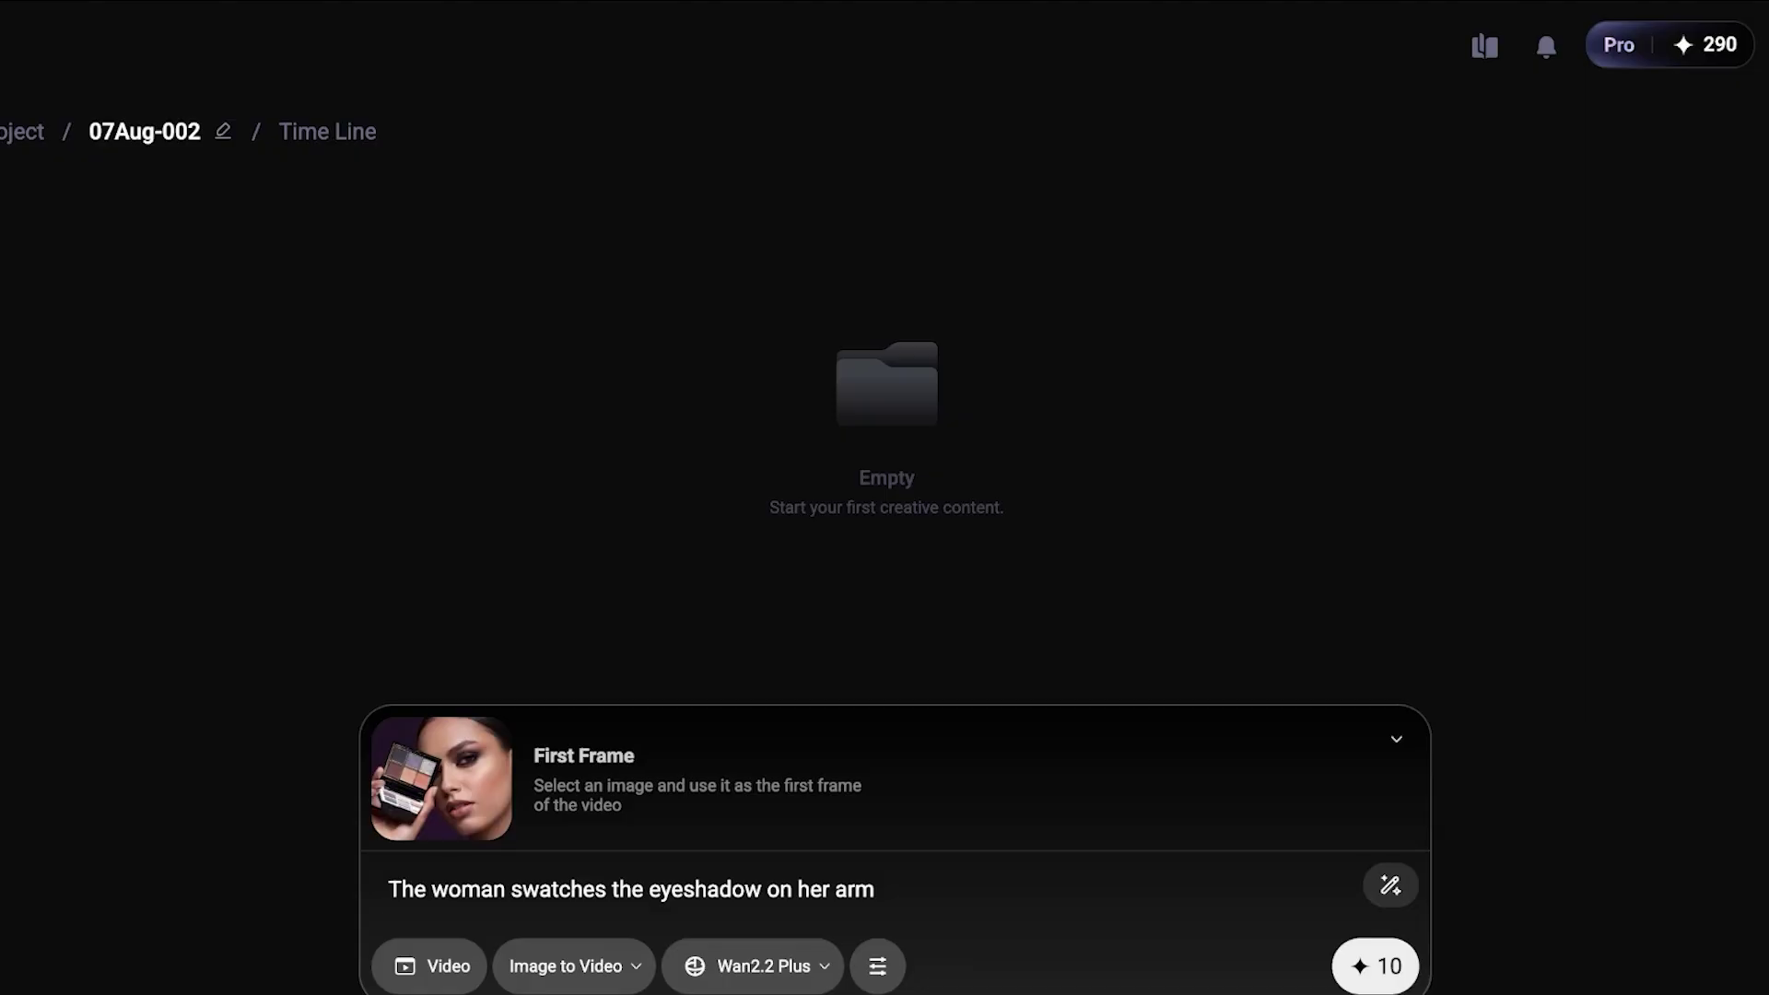
{"action": "left_click", "coordinate": [1376, 965]}
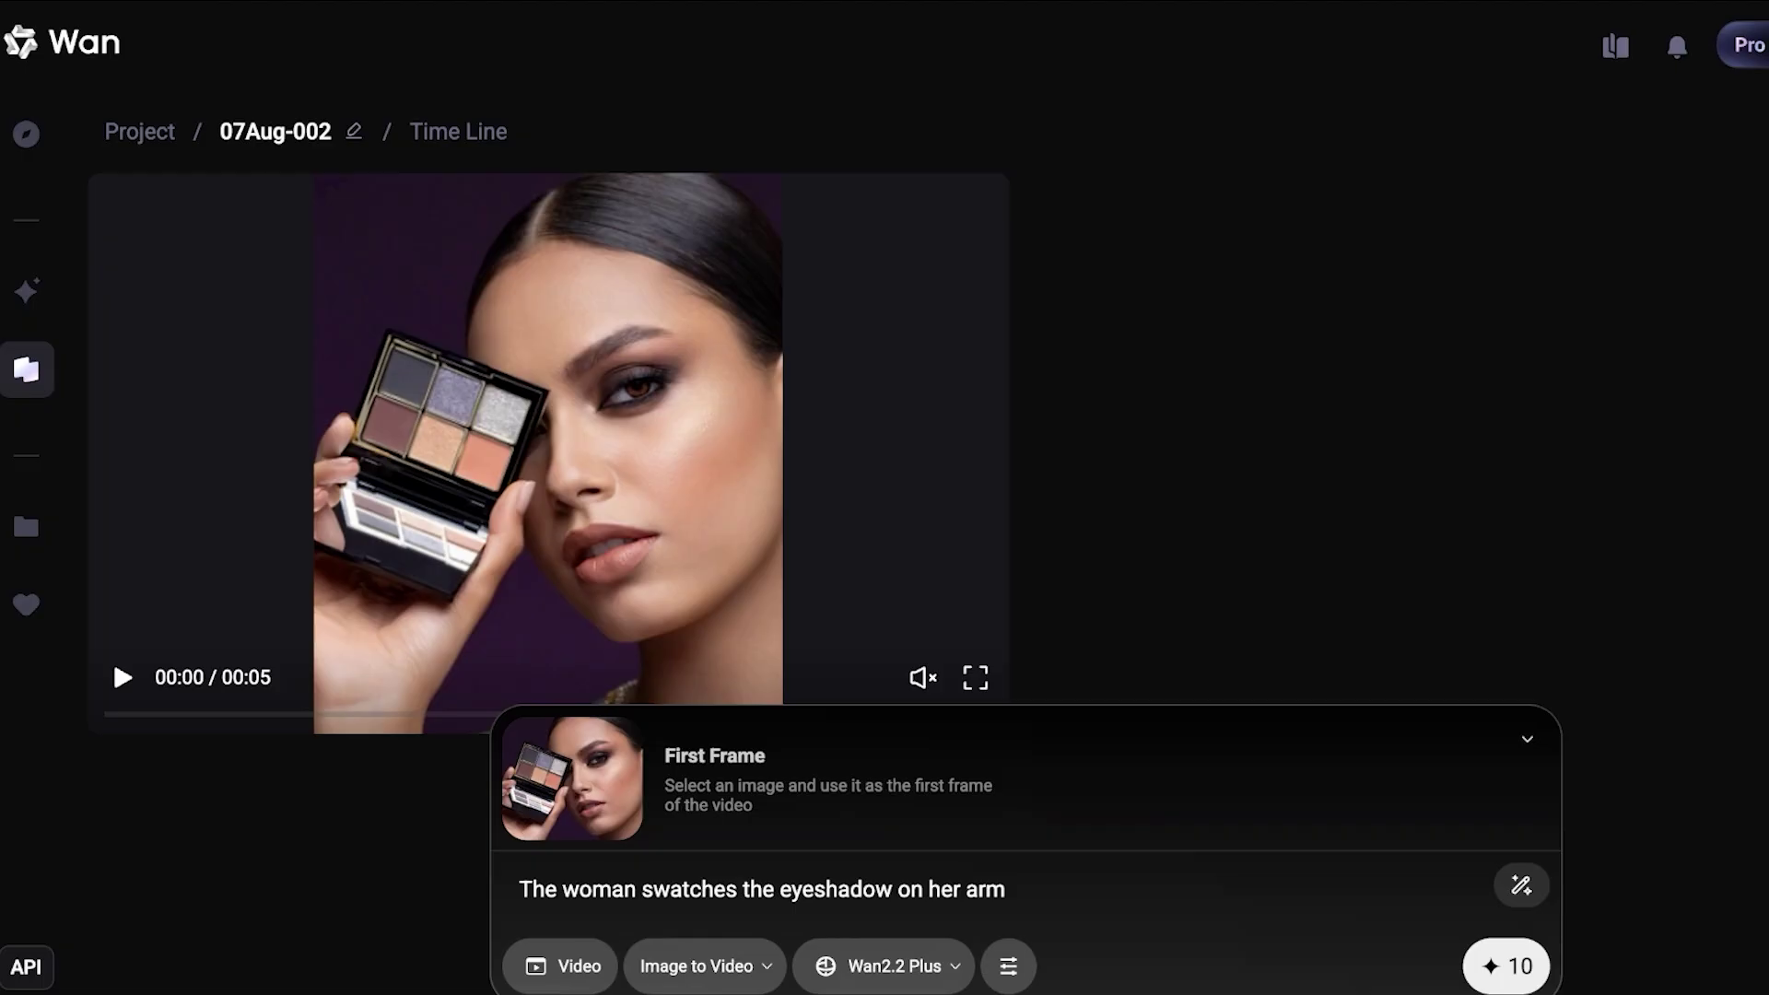
Step: Play the generated eyeshadow video, view it in the large viewer, and bring its prompt and settings back into the input area
{"action": "key", "text": "space"}
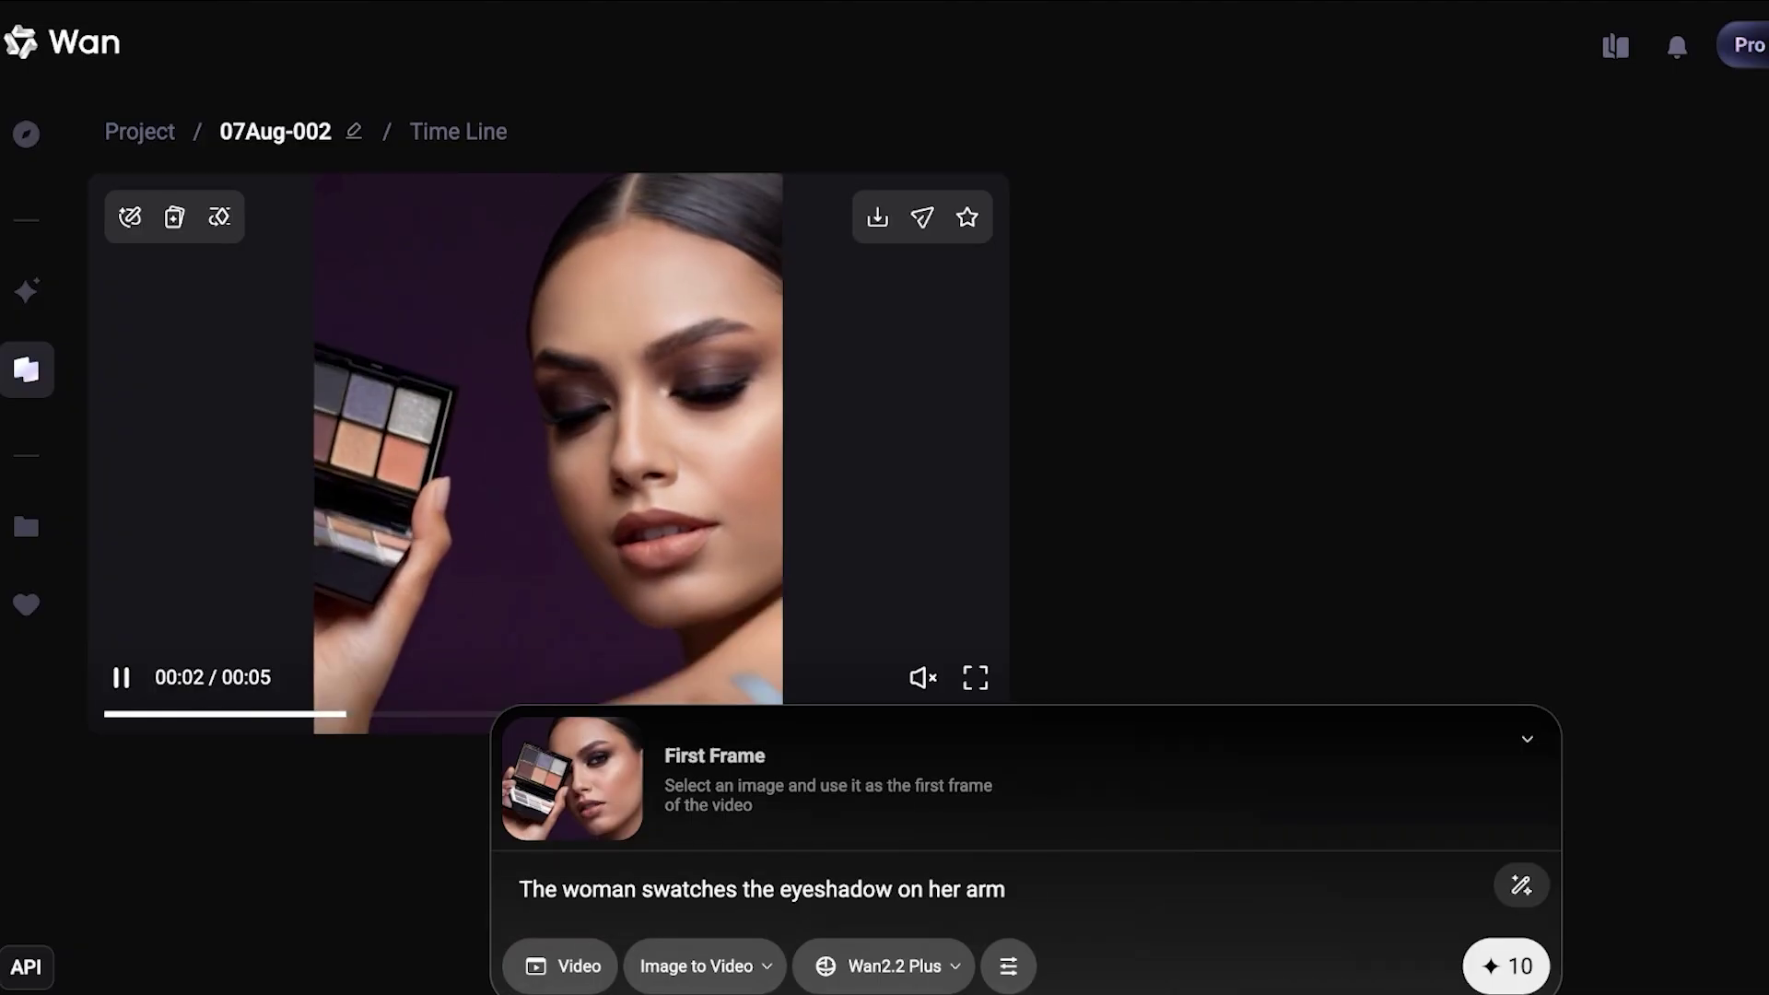
{"action": "left_click", "coordinate": [549, 443]}
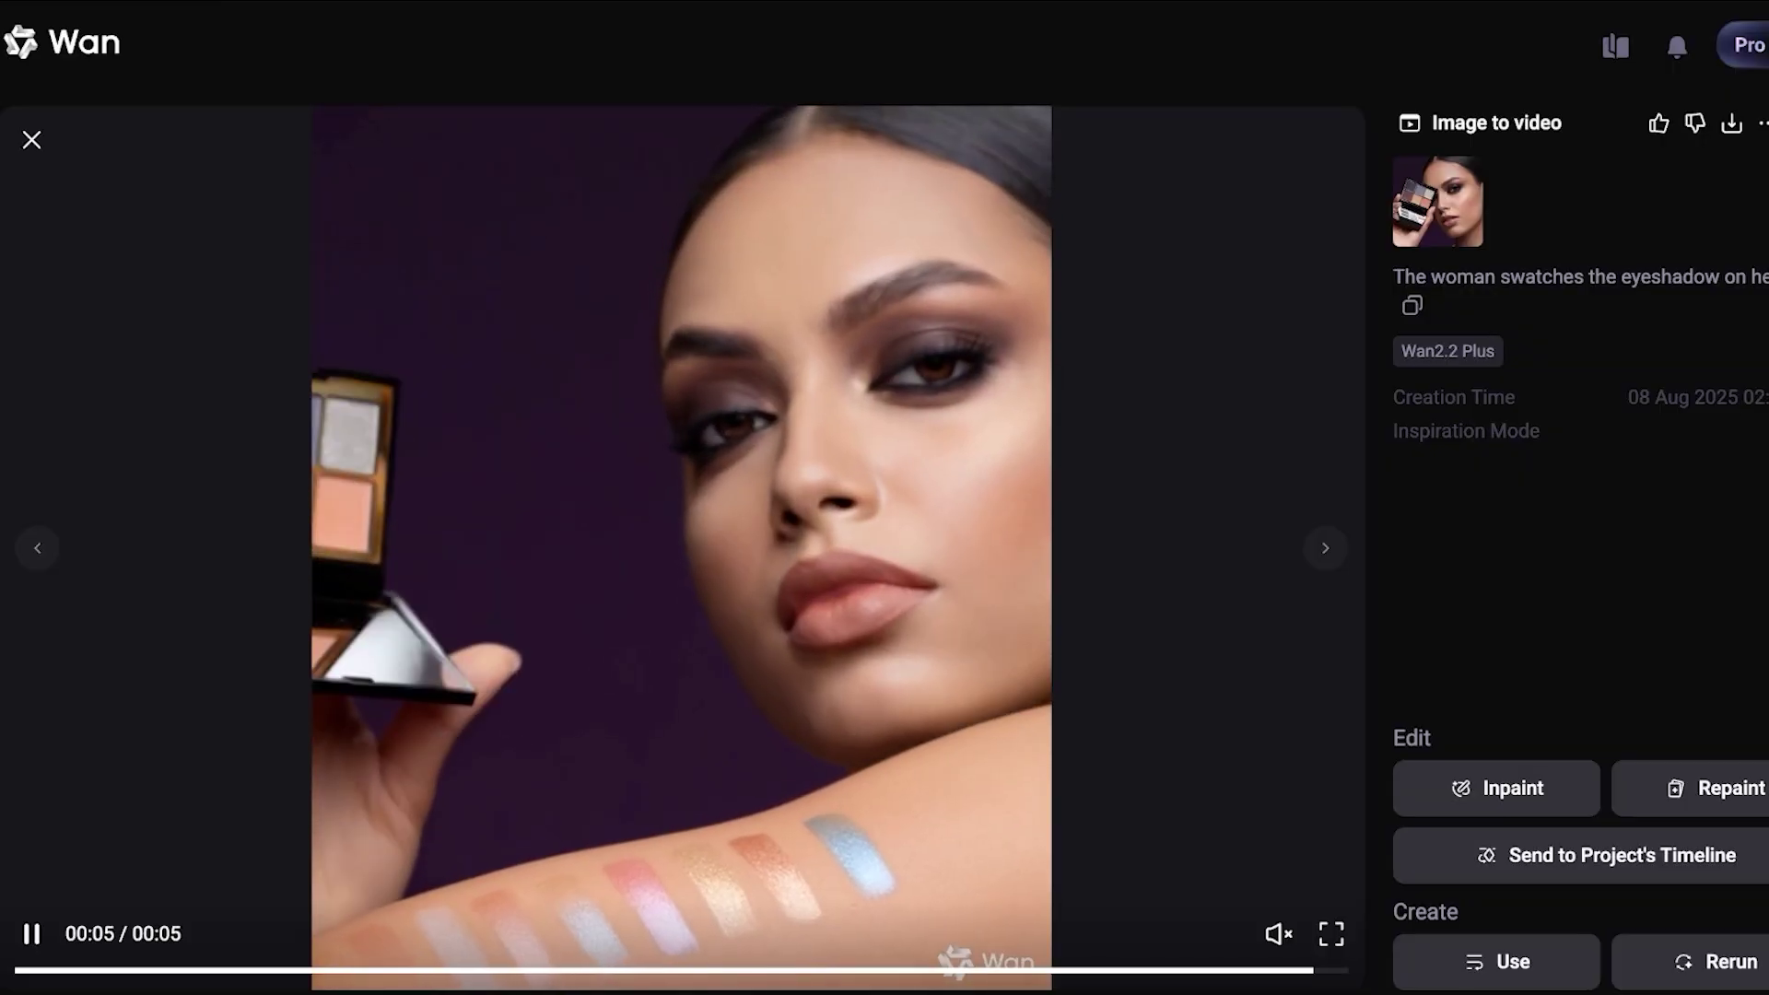
{"action": "key", "text": "space"}
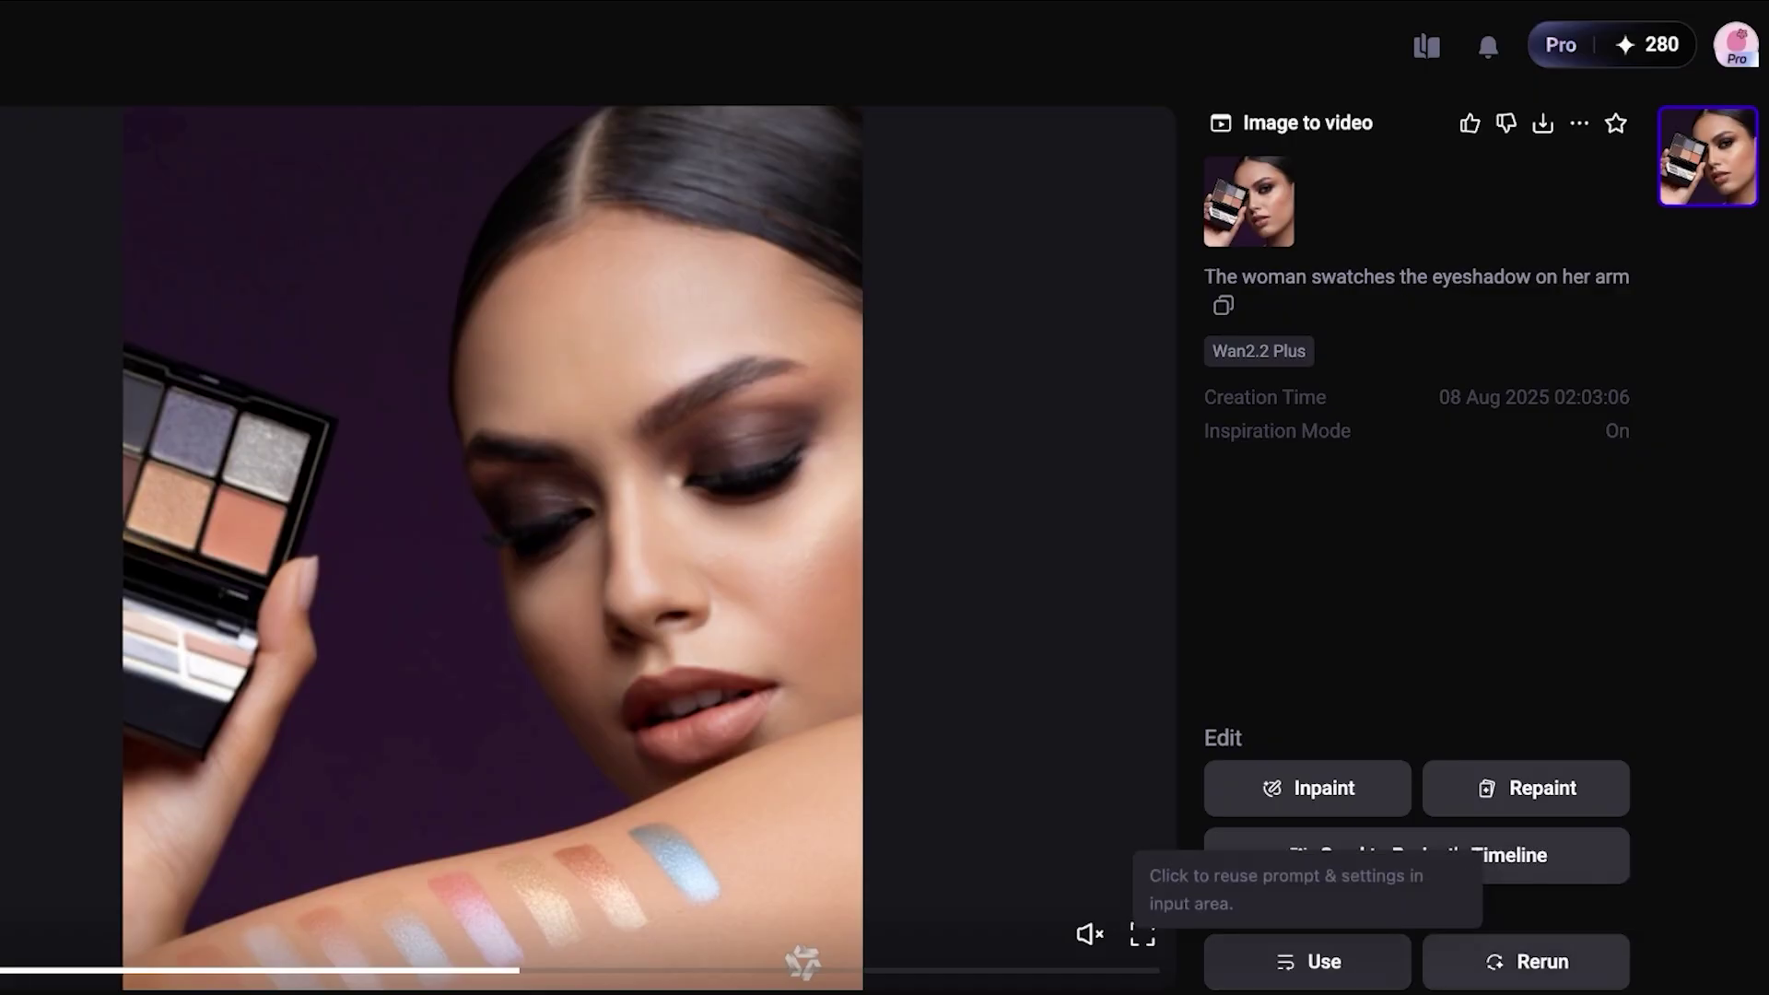
{"action": "left_click", "coordinate": [1308, 961]}
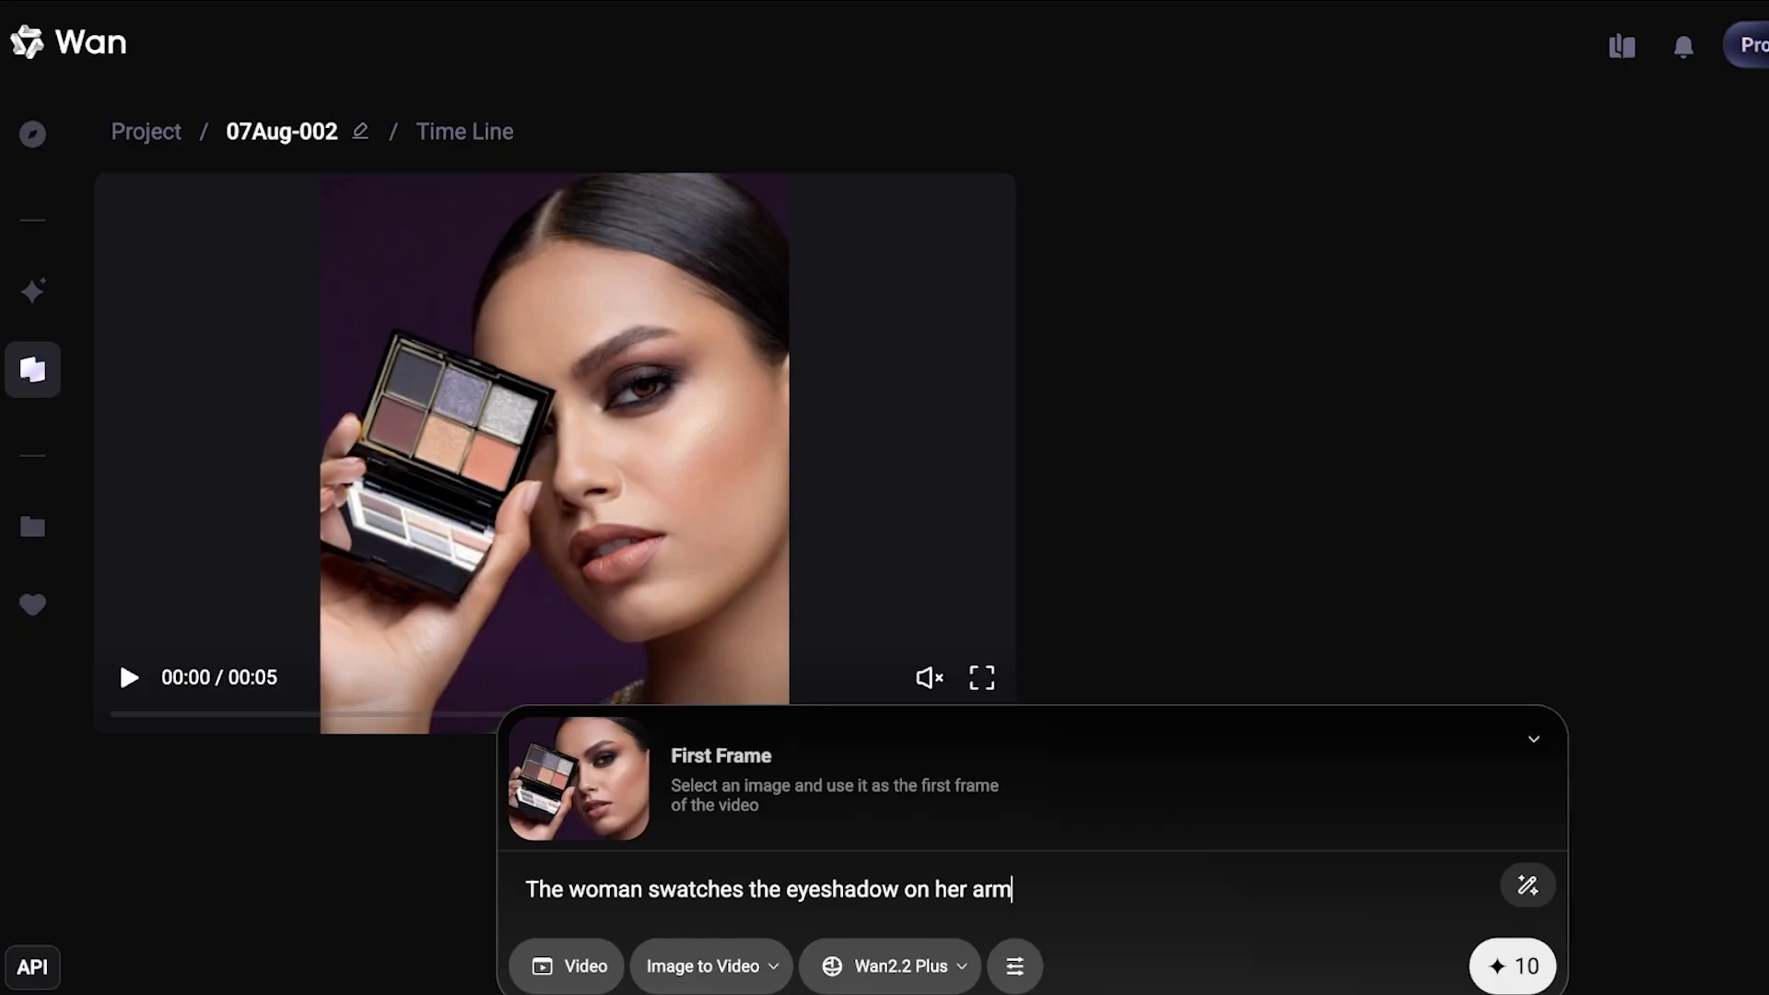
{"action": "left_click", "coordinate": [127, 675]}
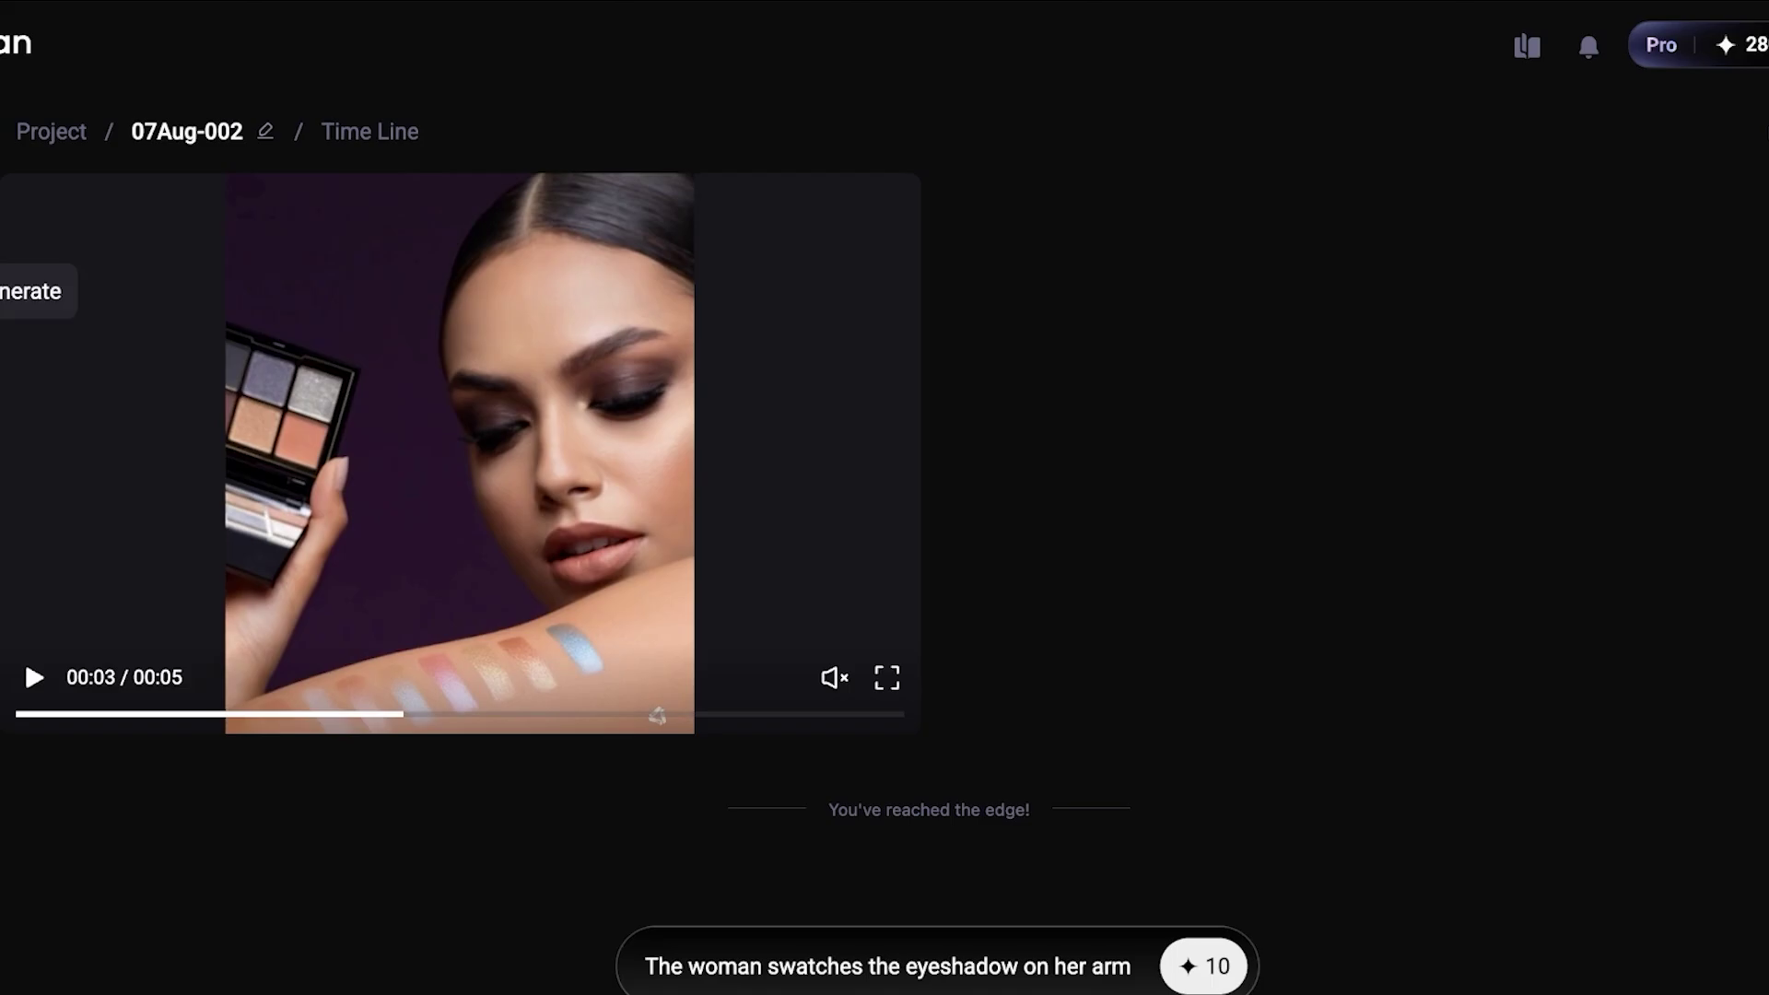
Step: Return to the Generate page and view the castle video in the large viewer before closing it
{"action": "left_click", "coordinate": [35, 291]}
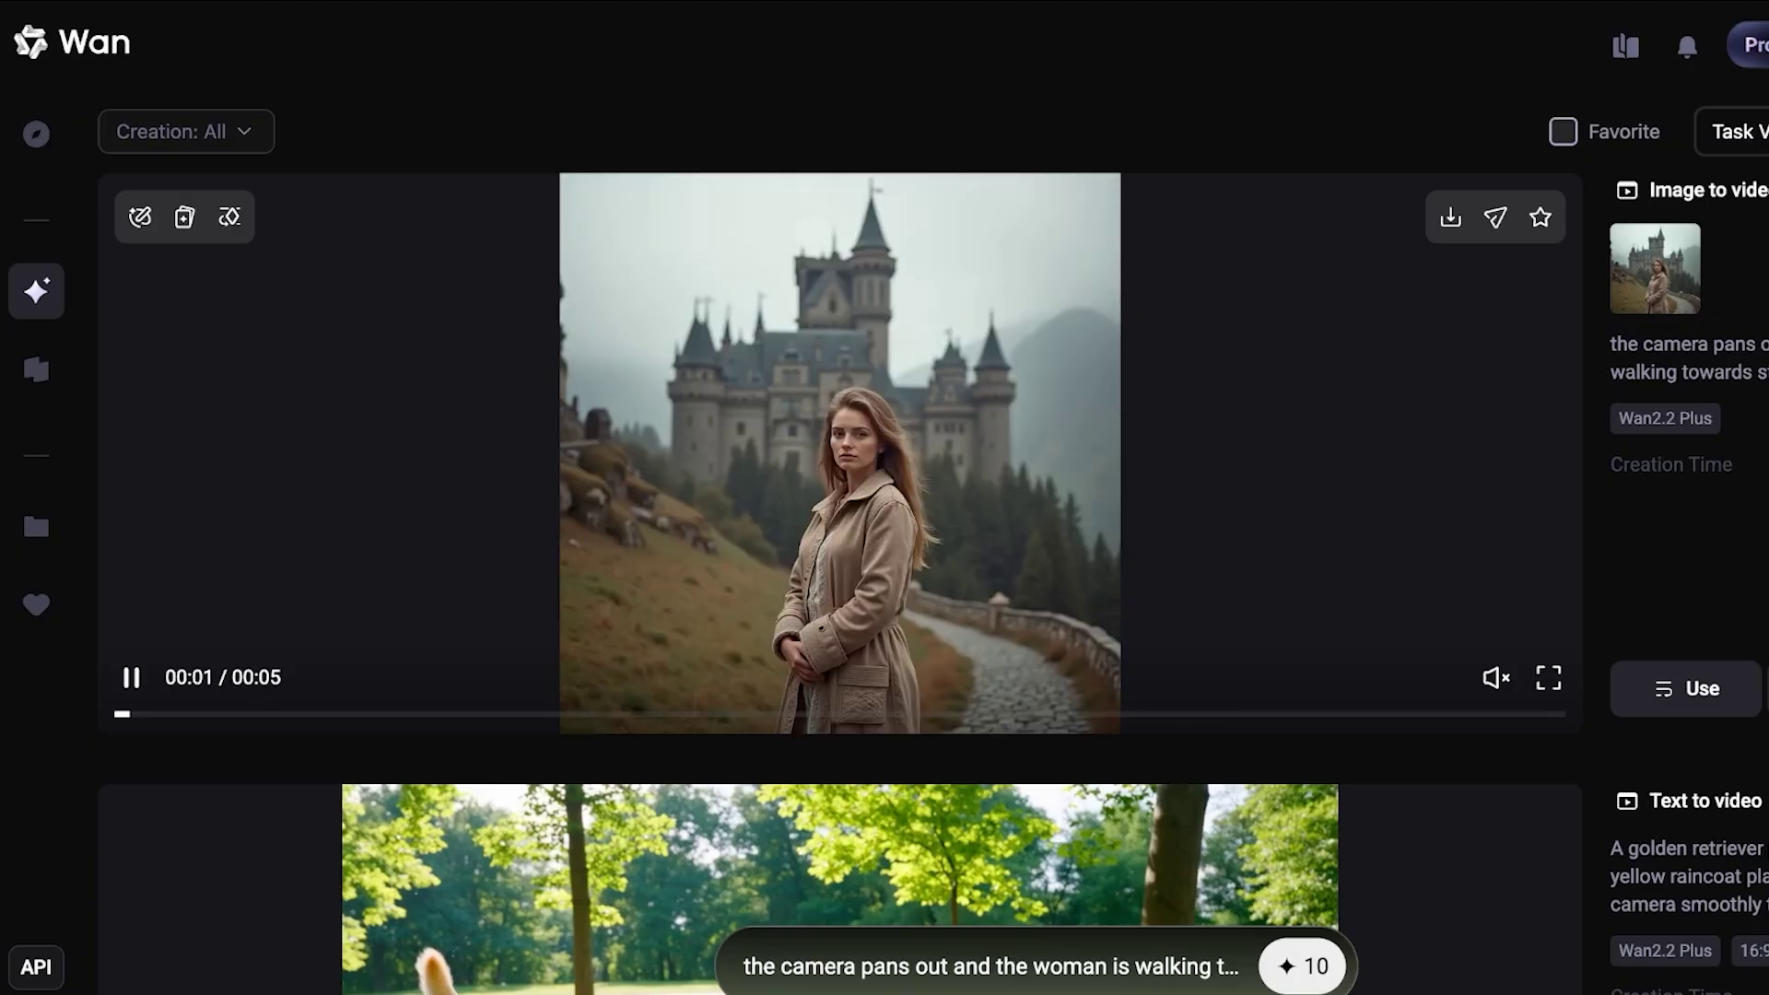
{"action": "left_click", "coordinate": [841, 443]}
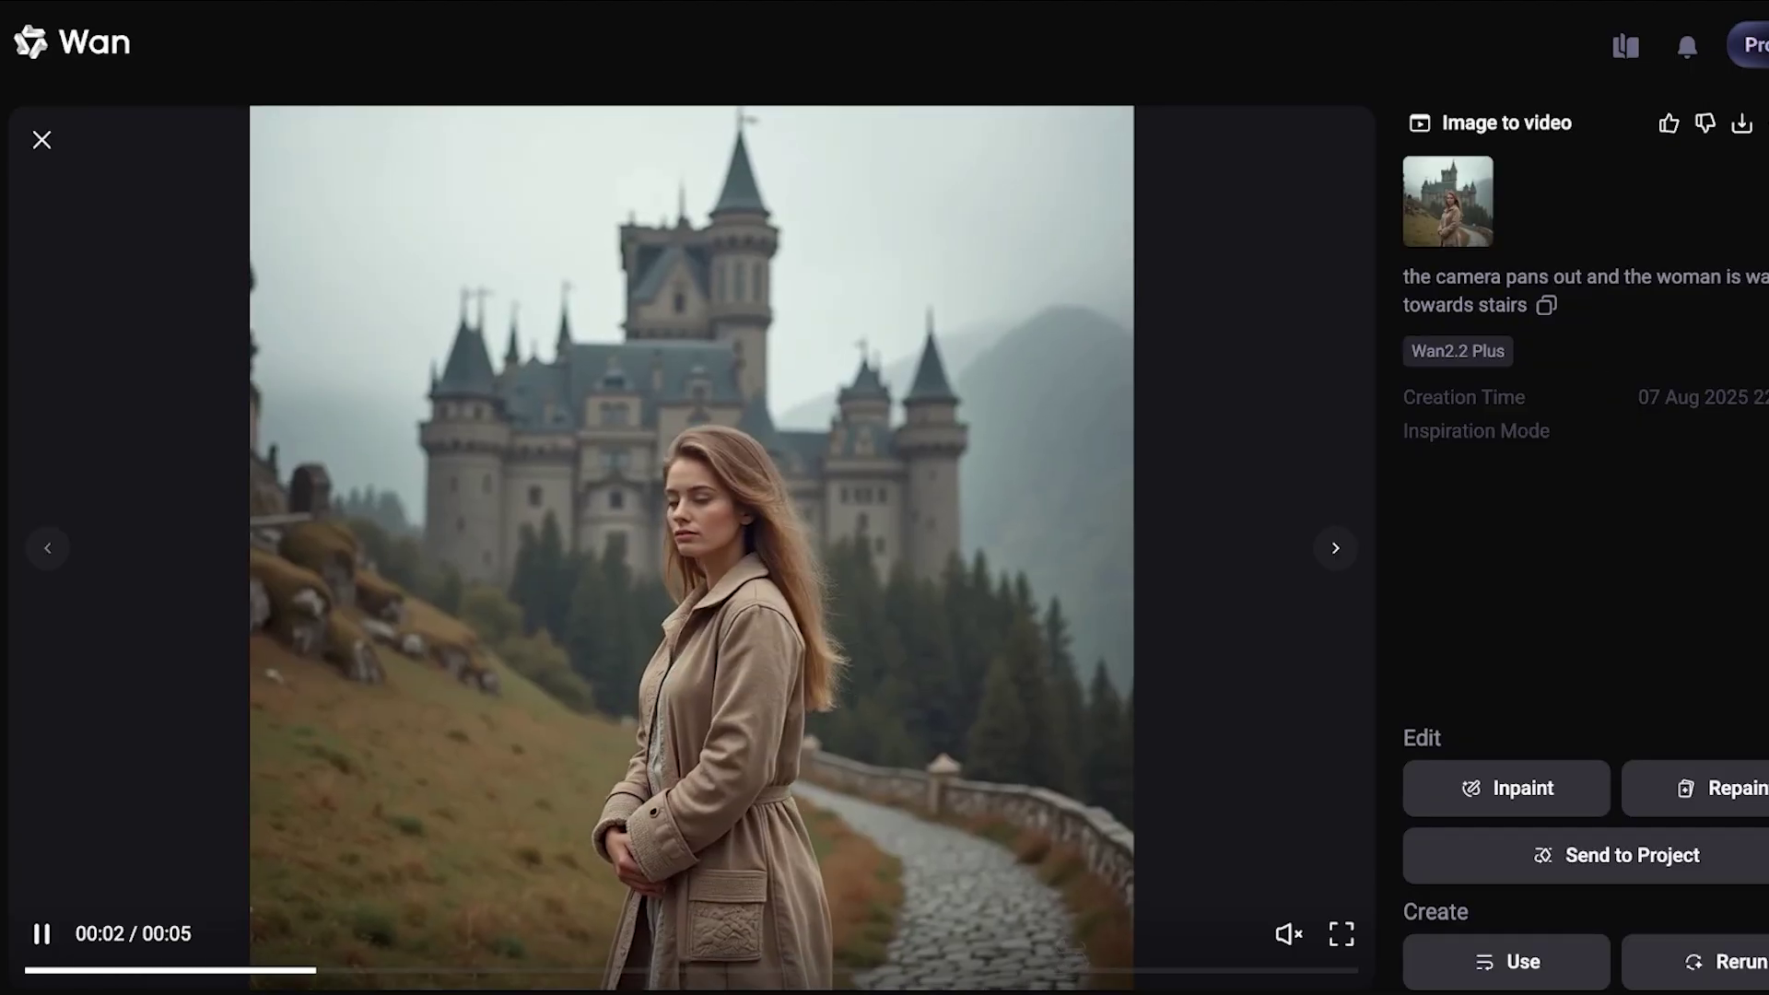
{"action": "left_click", "coordinate": [42, 140]}
Step: Return to the generation input area and switch the media type from Video to Image
{"action": "left_click", "coordinate": [990, 965]}
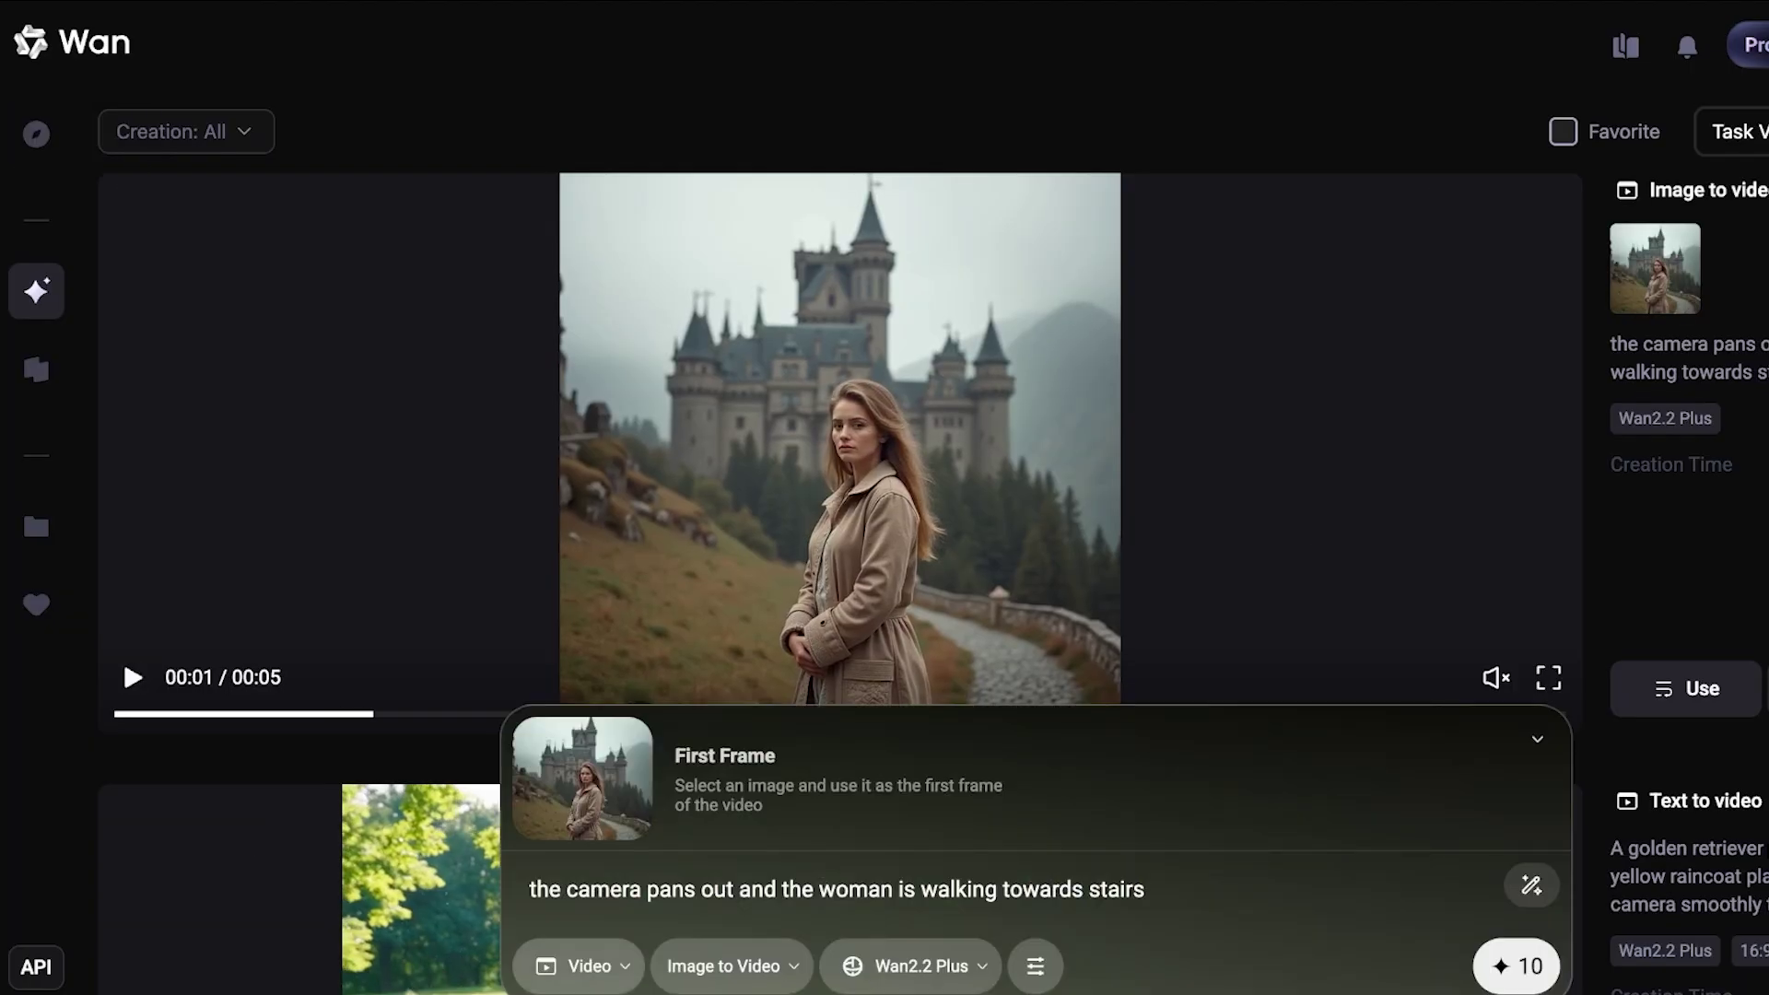
{"action": "left_click", "coordinate": [579, 966]}
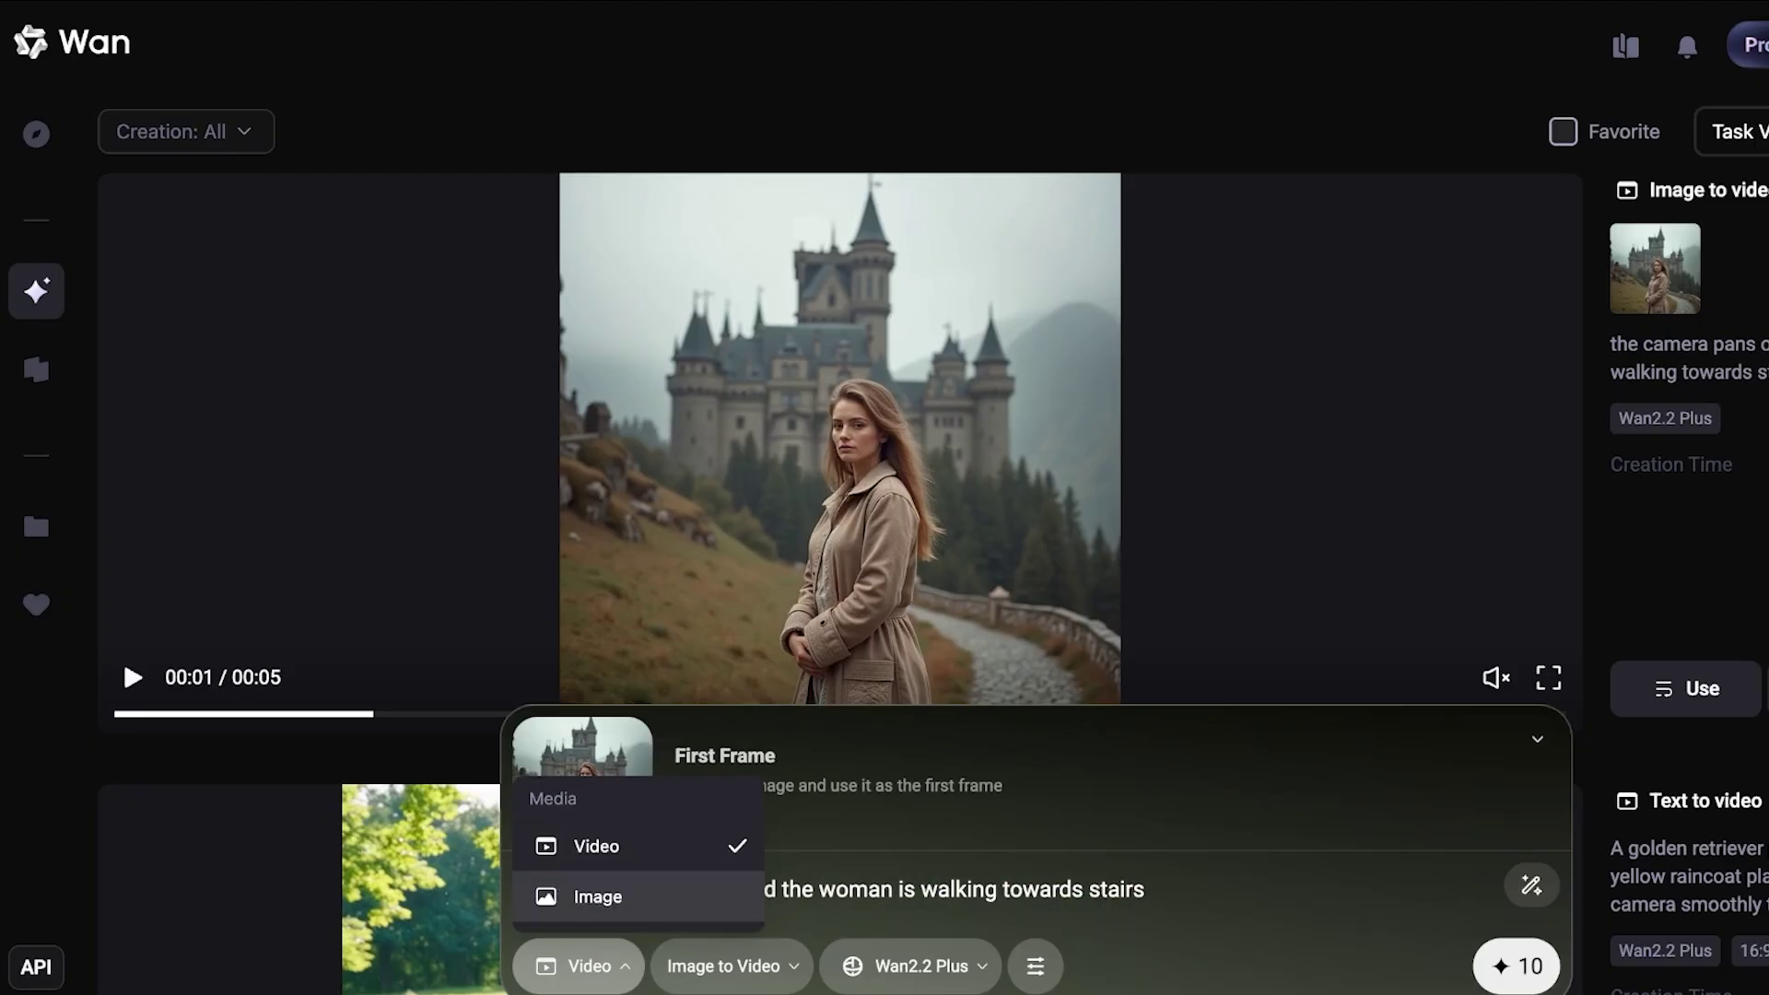
{"action": "left_click", "coordinate": [597, 897]}
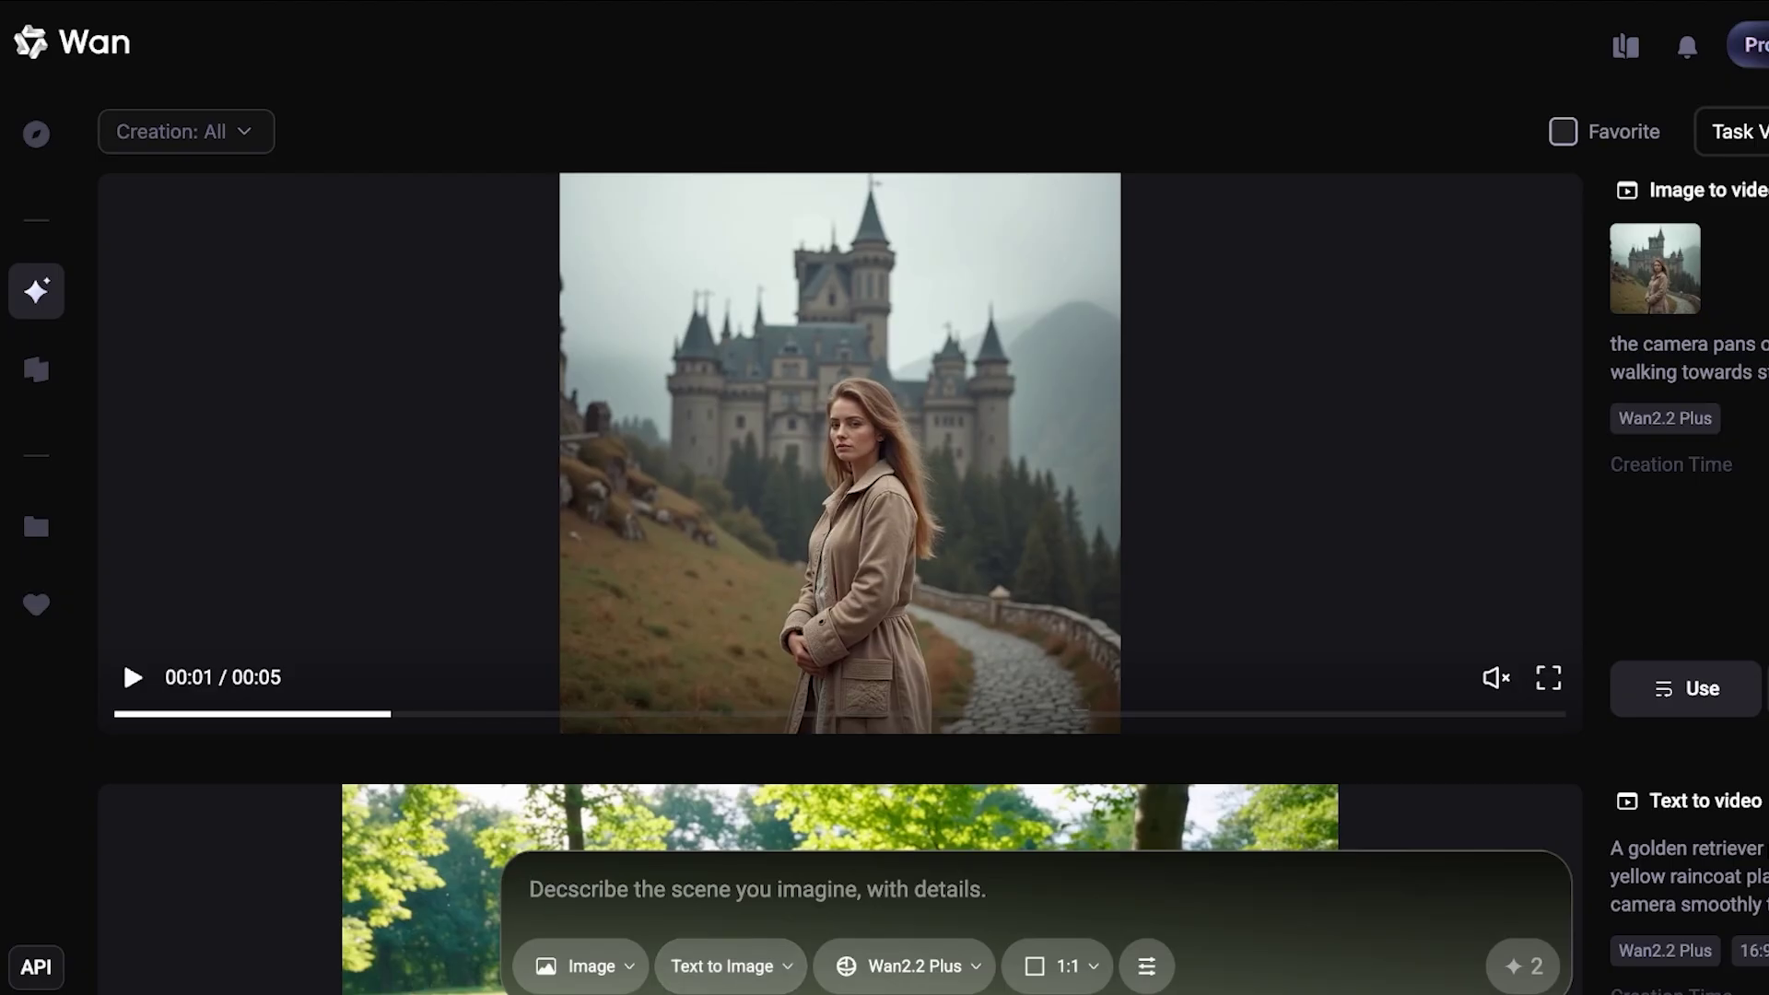
Step: Browse the community creations in the Explore gallery and reload the page
{"action": "left_click", "coordinate": [36, 134]}
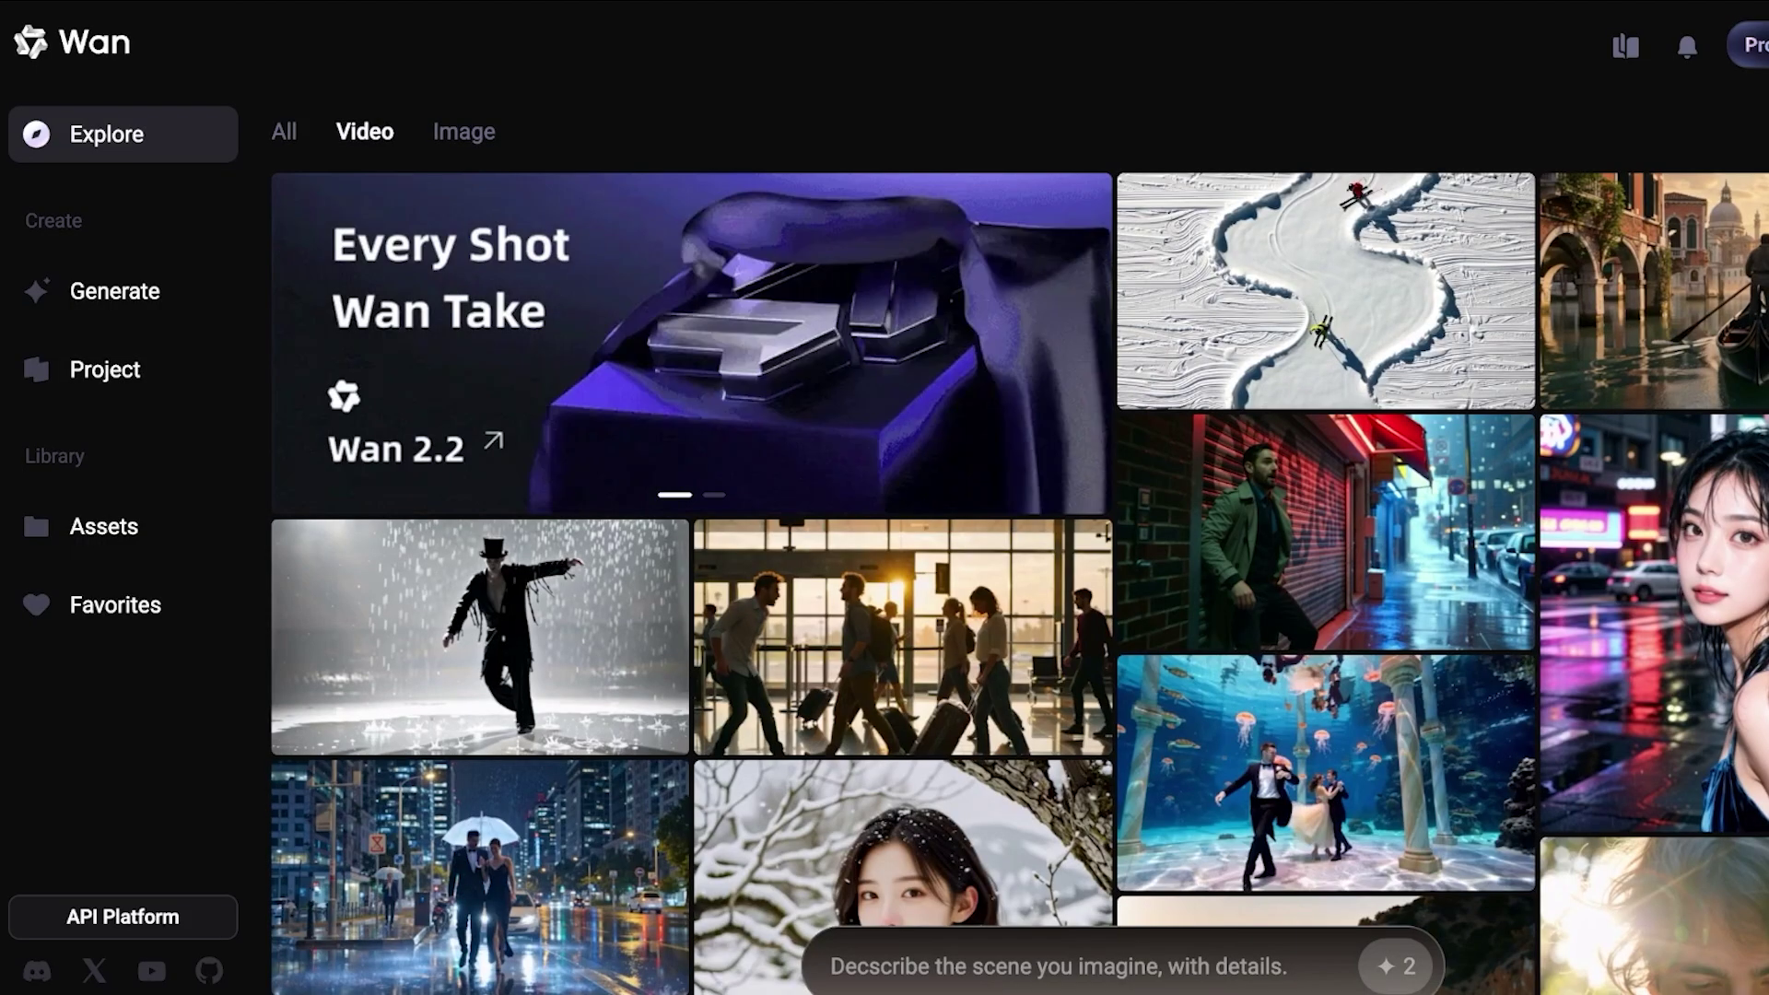
{"action": "scroll", "coordinate": [1014, 553], "scroll_direction": "down", "scroll_amount": 10}
{"action": "scroll", "coordinate": [1327, 369], "scroll_direction": "up", "scroll_amount": 6}
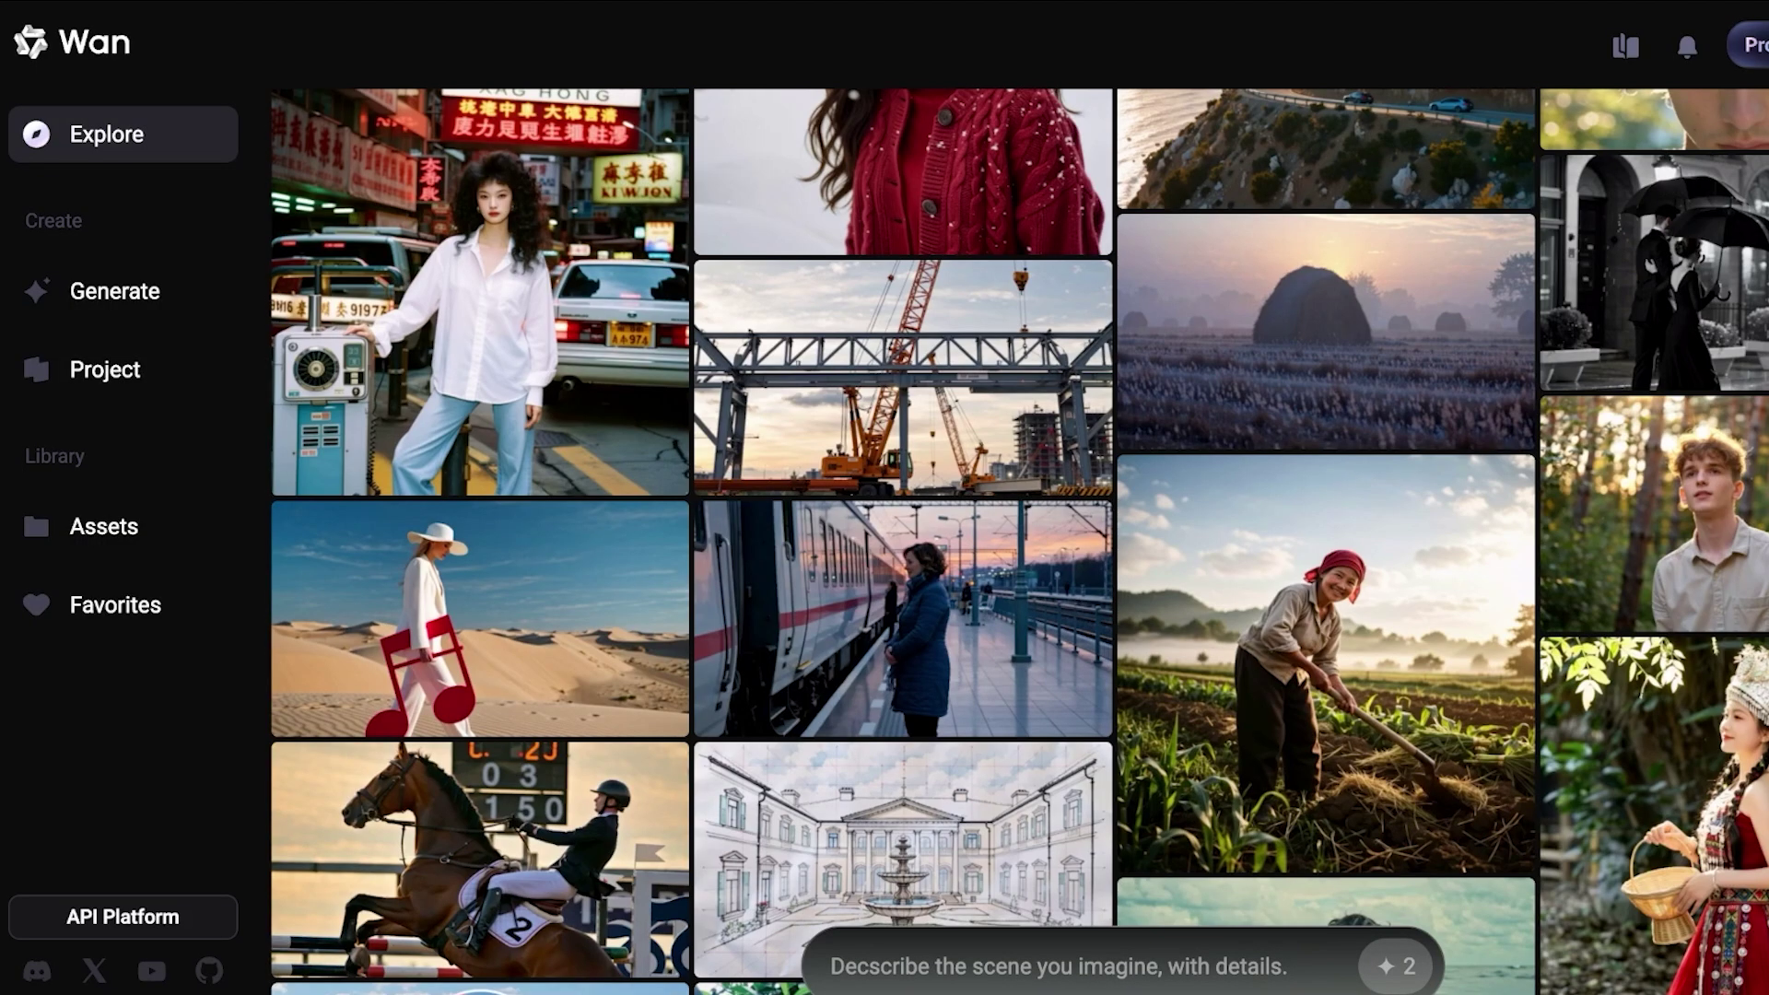
{"action": "scroll", "coordinate": [1326, 368], "scroll_direction": "down", "scroll_amount": 12}
{"action": "scroll", "coordinate": [1326, 368], "scroll_direction": "down", "scroll_amount": 7}
{"action": "scroll", "coordinate": [902, 516], "scroll_direction": "up", "scroll_amount": 2}
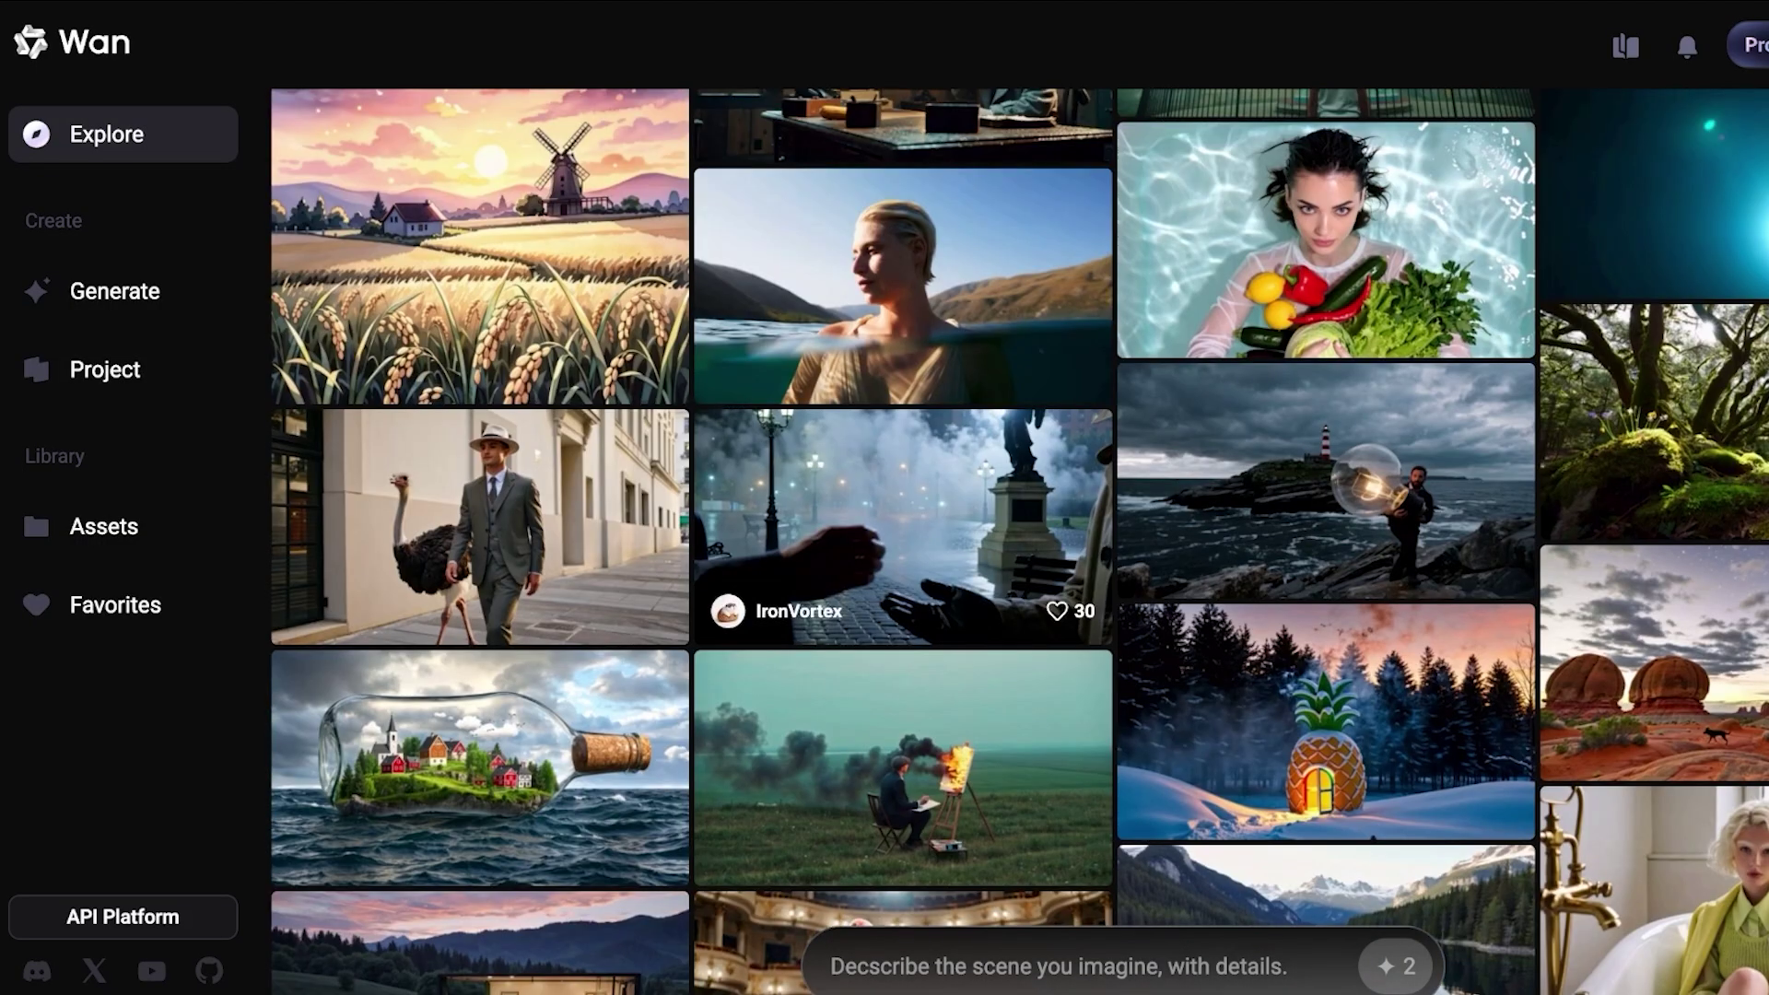
{"action": "key", "text": "F5"}
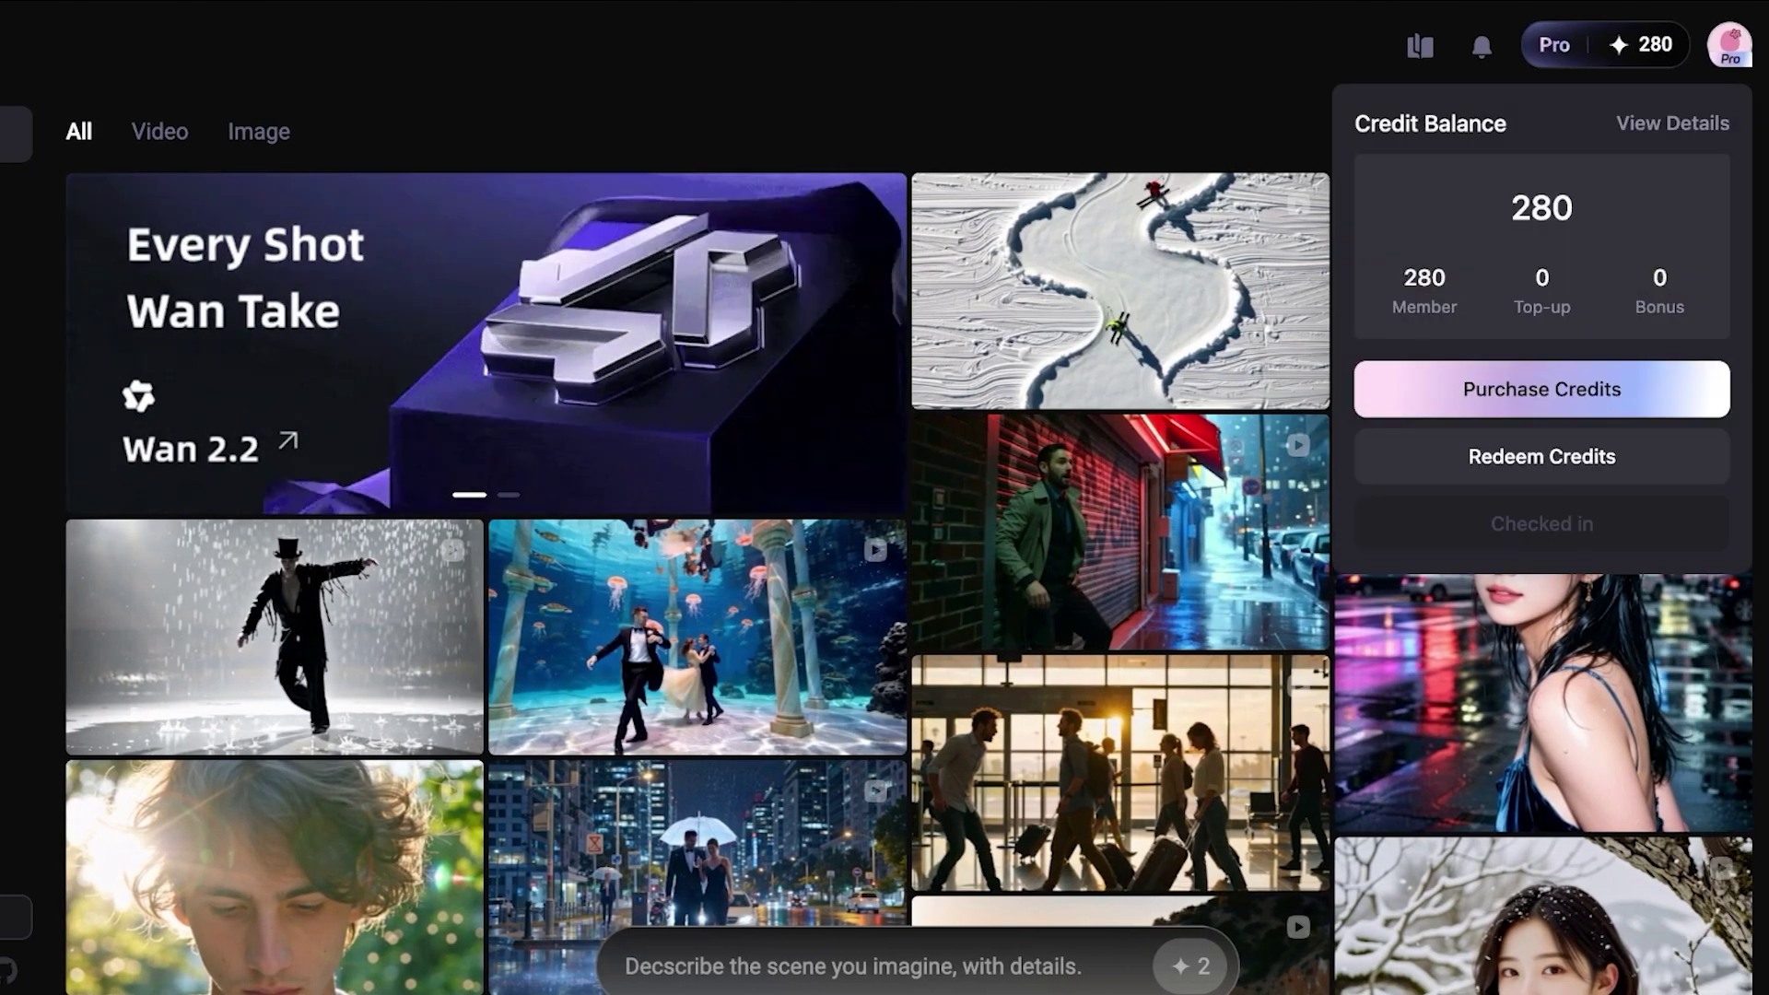
Step: Open the membership plans from the credit balance and examine the Free, Pro and Premium offers
{"action": "left_click", "coordinate": [1605, 44]}
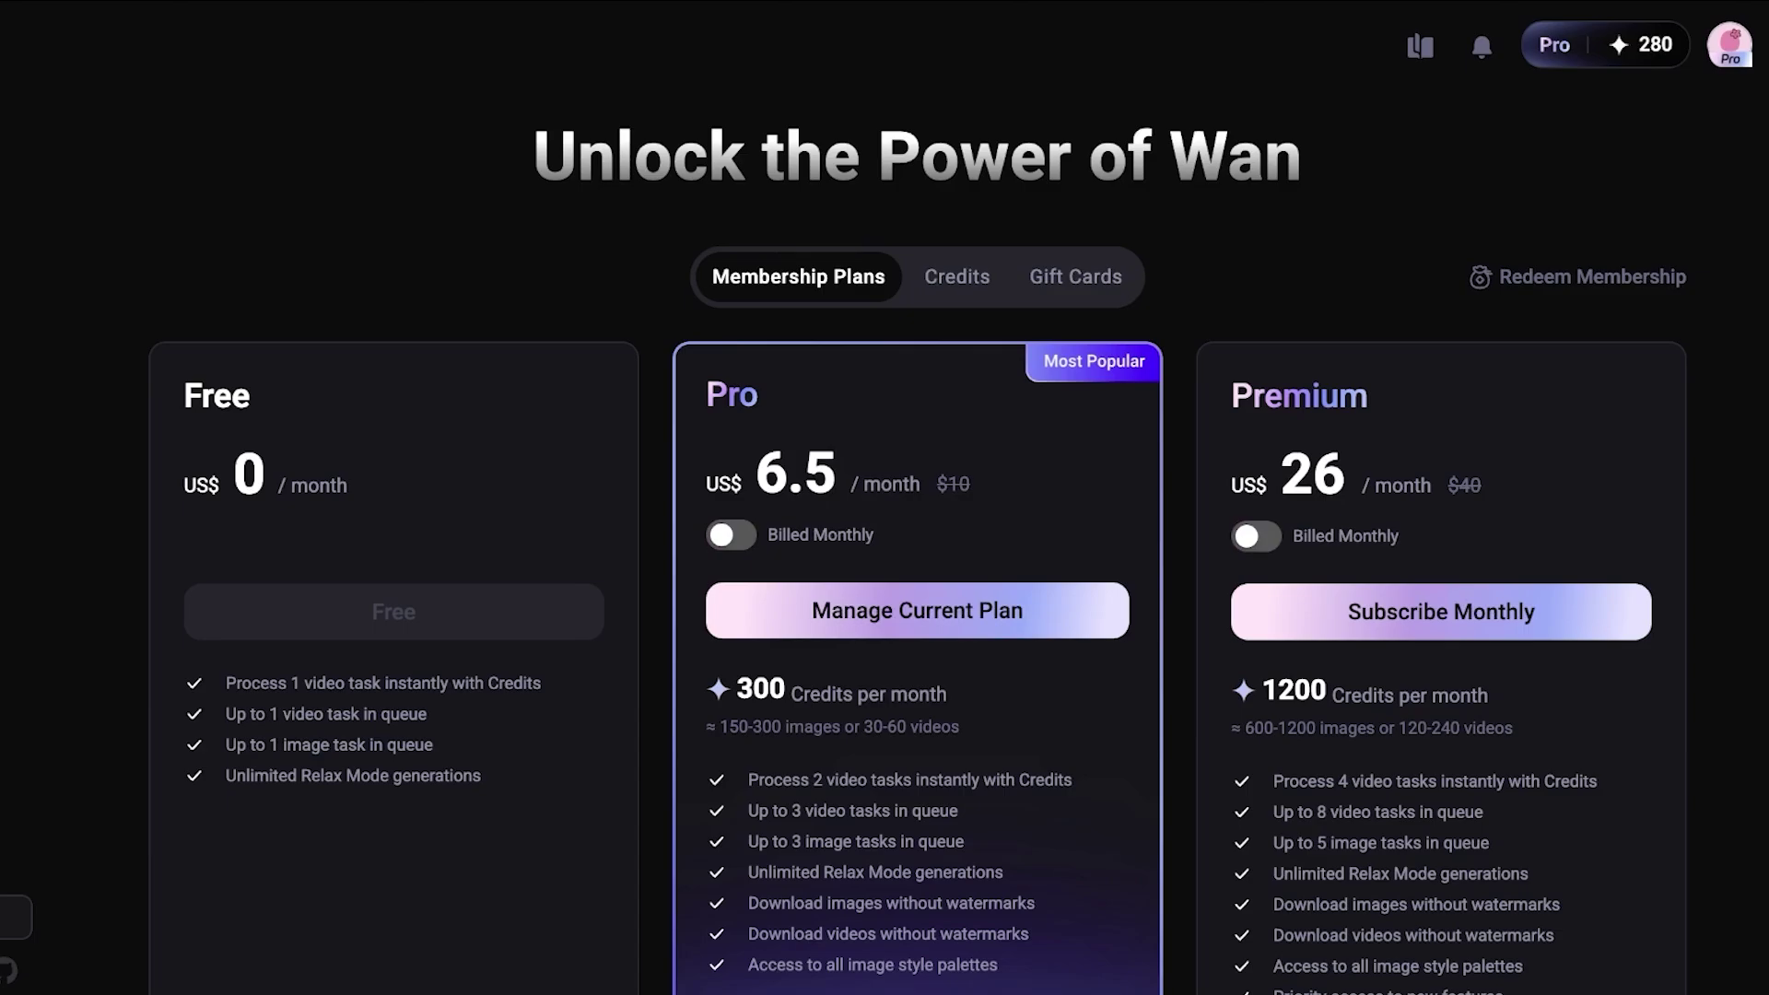
{"action": "scroll", "coordinate": [885, 645], "scroll_direction": "down", "scroll_amount": 2}
{"action": "scroll", "coordinate": [884, 645], "scroll_direction": "up", "scroll_amount": 2}
{"action": "scroll", "coordinate": [917, 691], "scroll_direction": "down", "scroll_amount": 2}
{"action": "scroll", "coordinate": [917, 691], "scroll_direction": "up", "scroll_amount": 2}
Step: View the credit packages and the gift cards, and return to the membership plans
{"action": "left_click", "coordinate": [956, 277]}
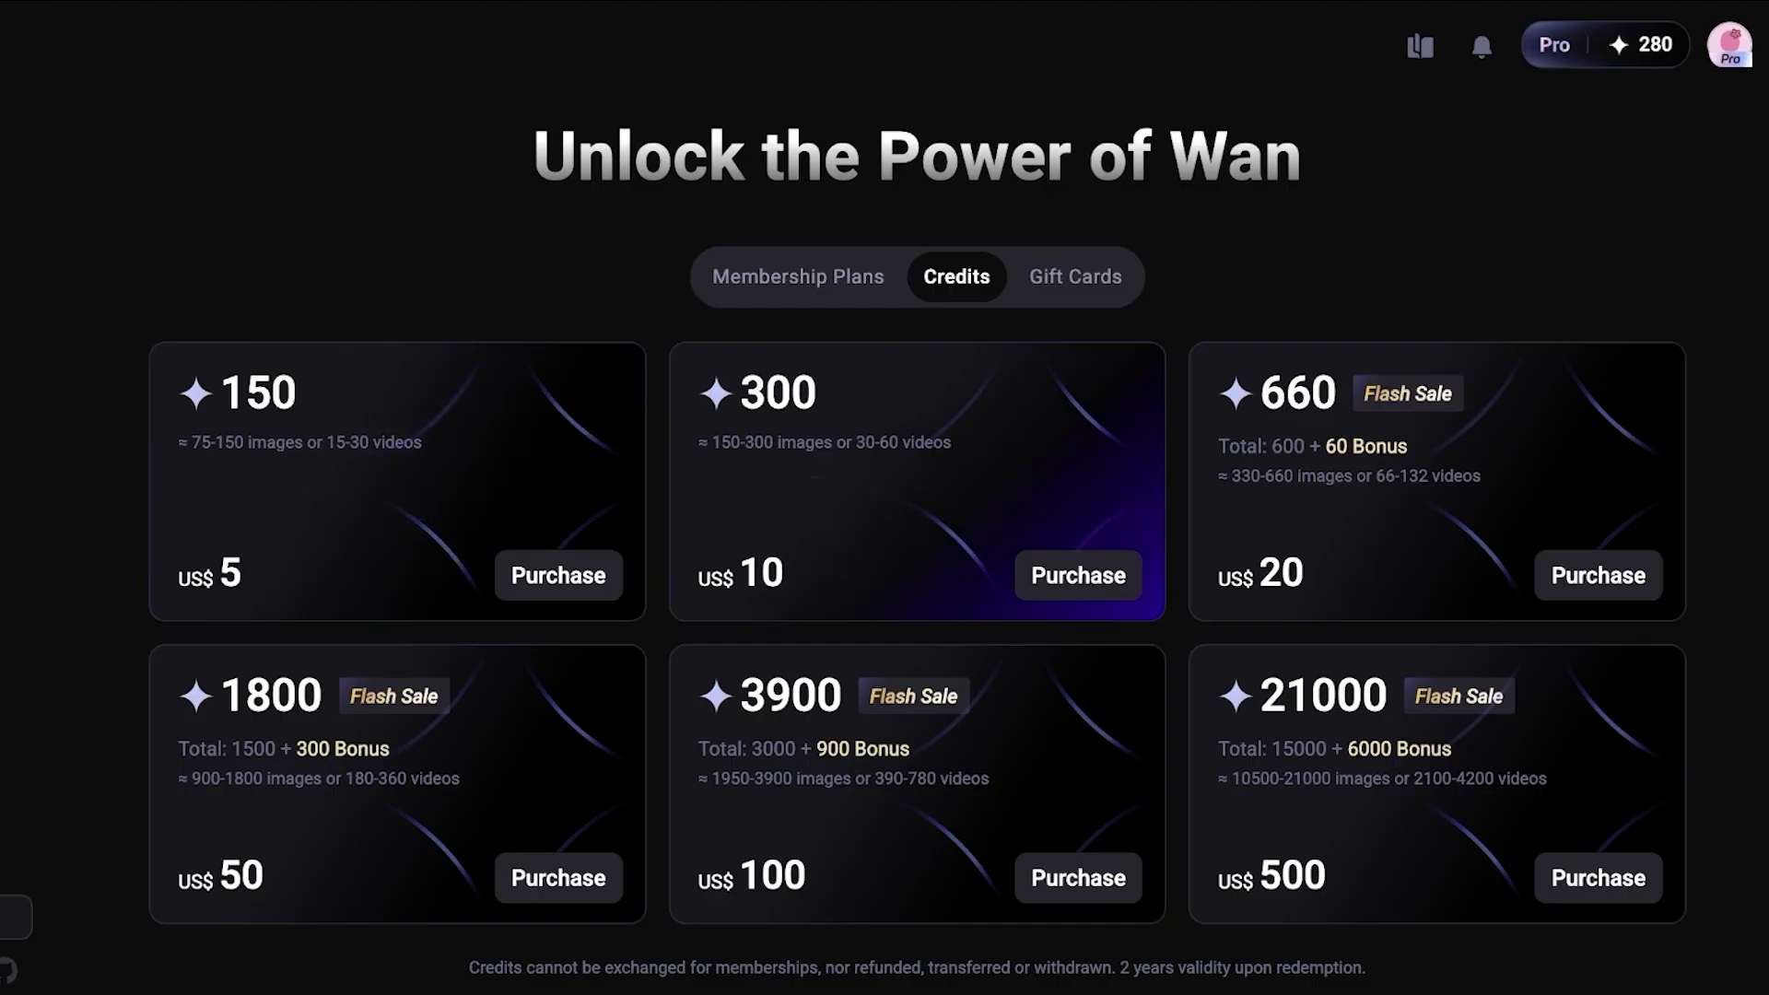
{"action": "left_click", "coordinate": [1075, 276]}
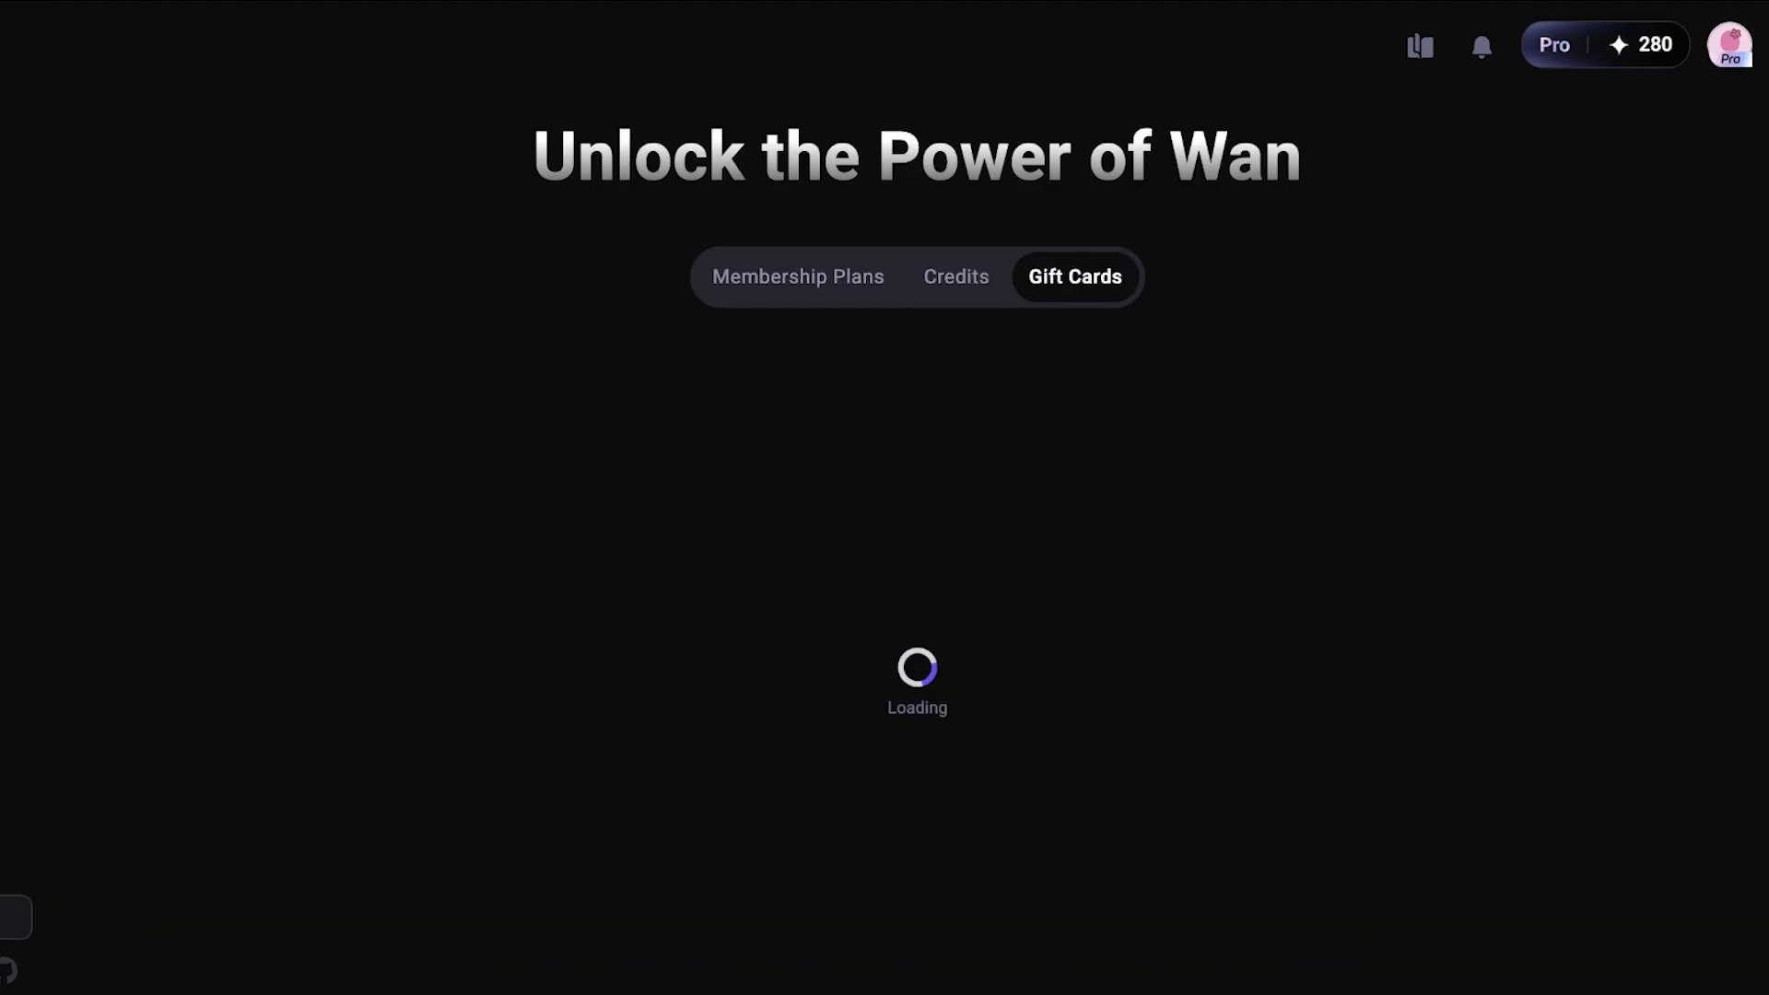
{"action": "left_click", "coordinate": [956, 276]}
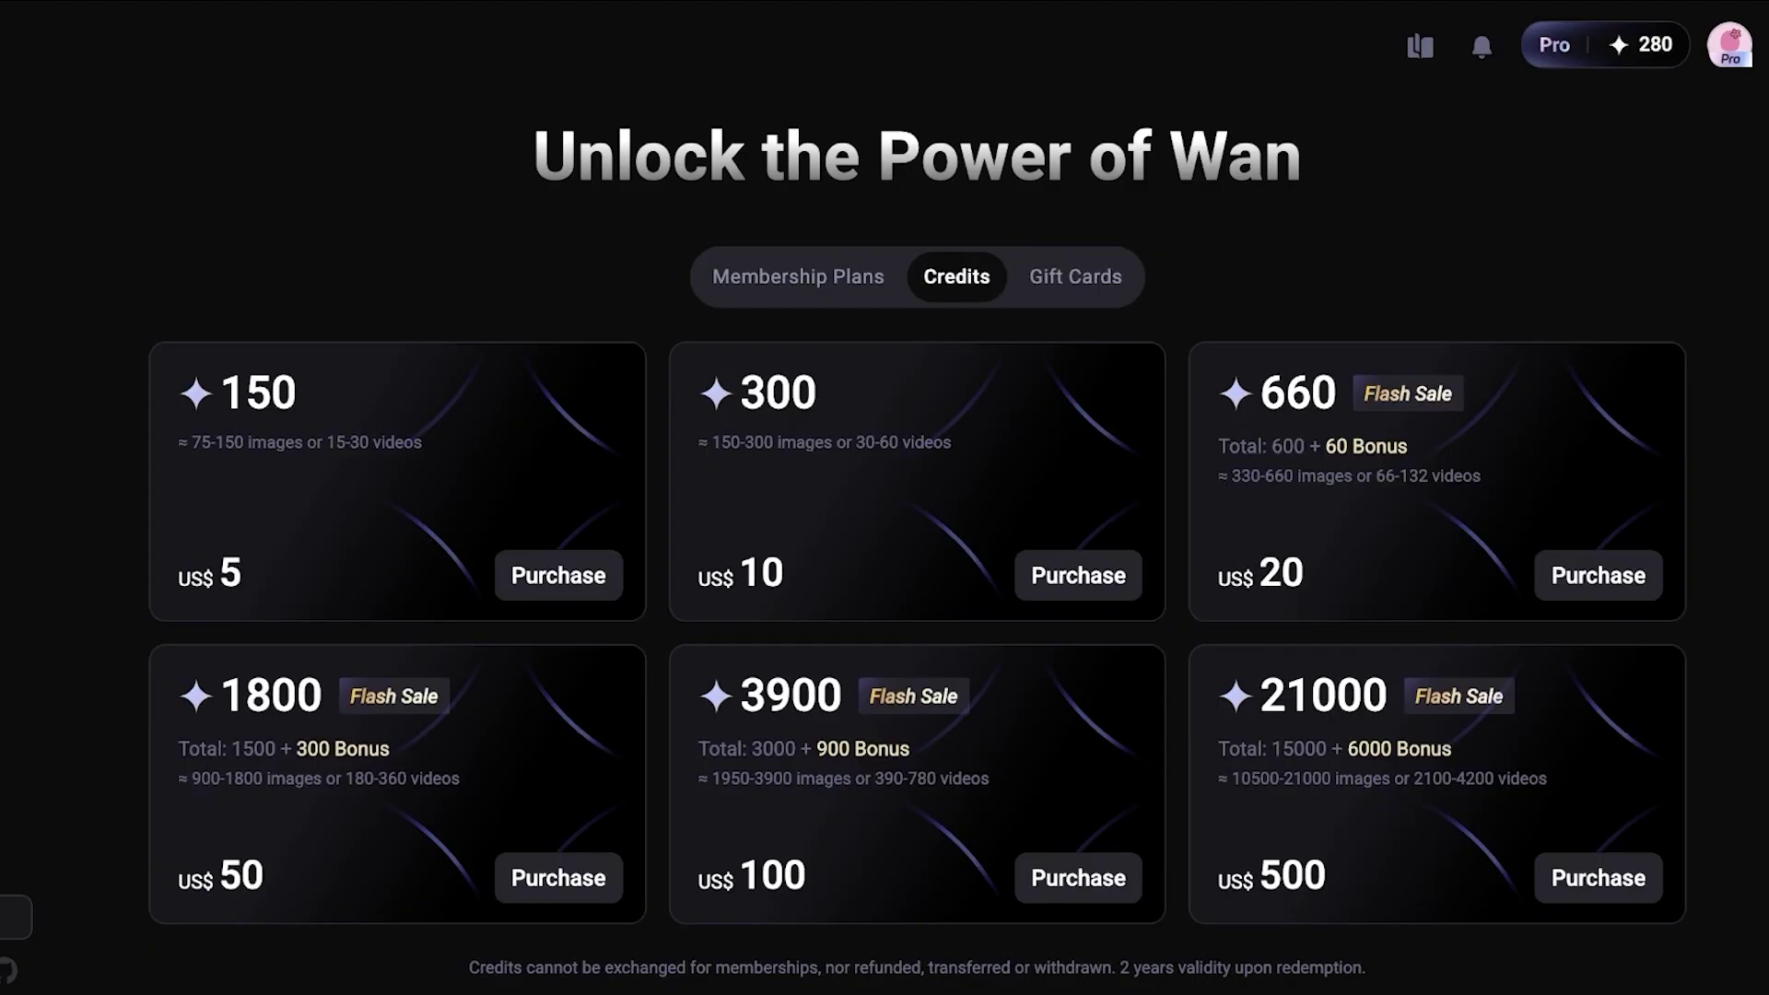
{"action": "left_click", "coordinate": [798, 277]}
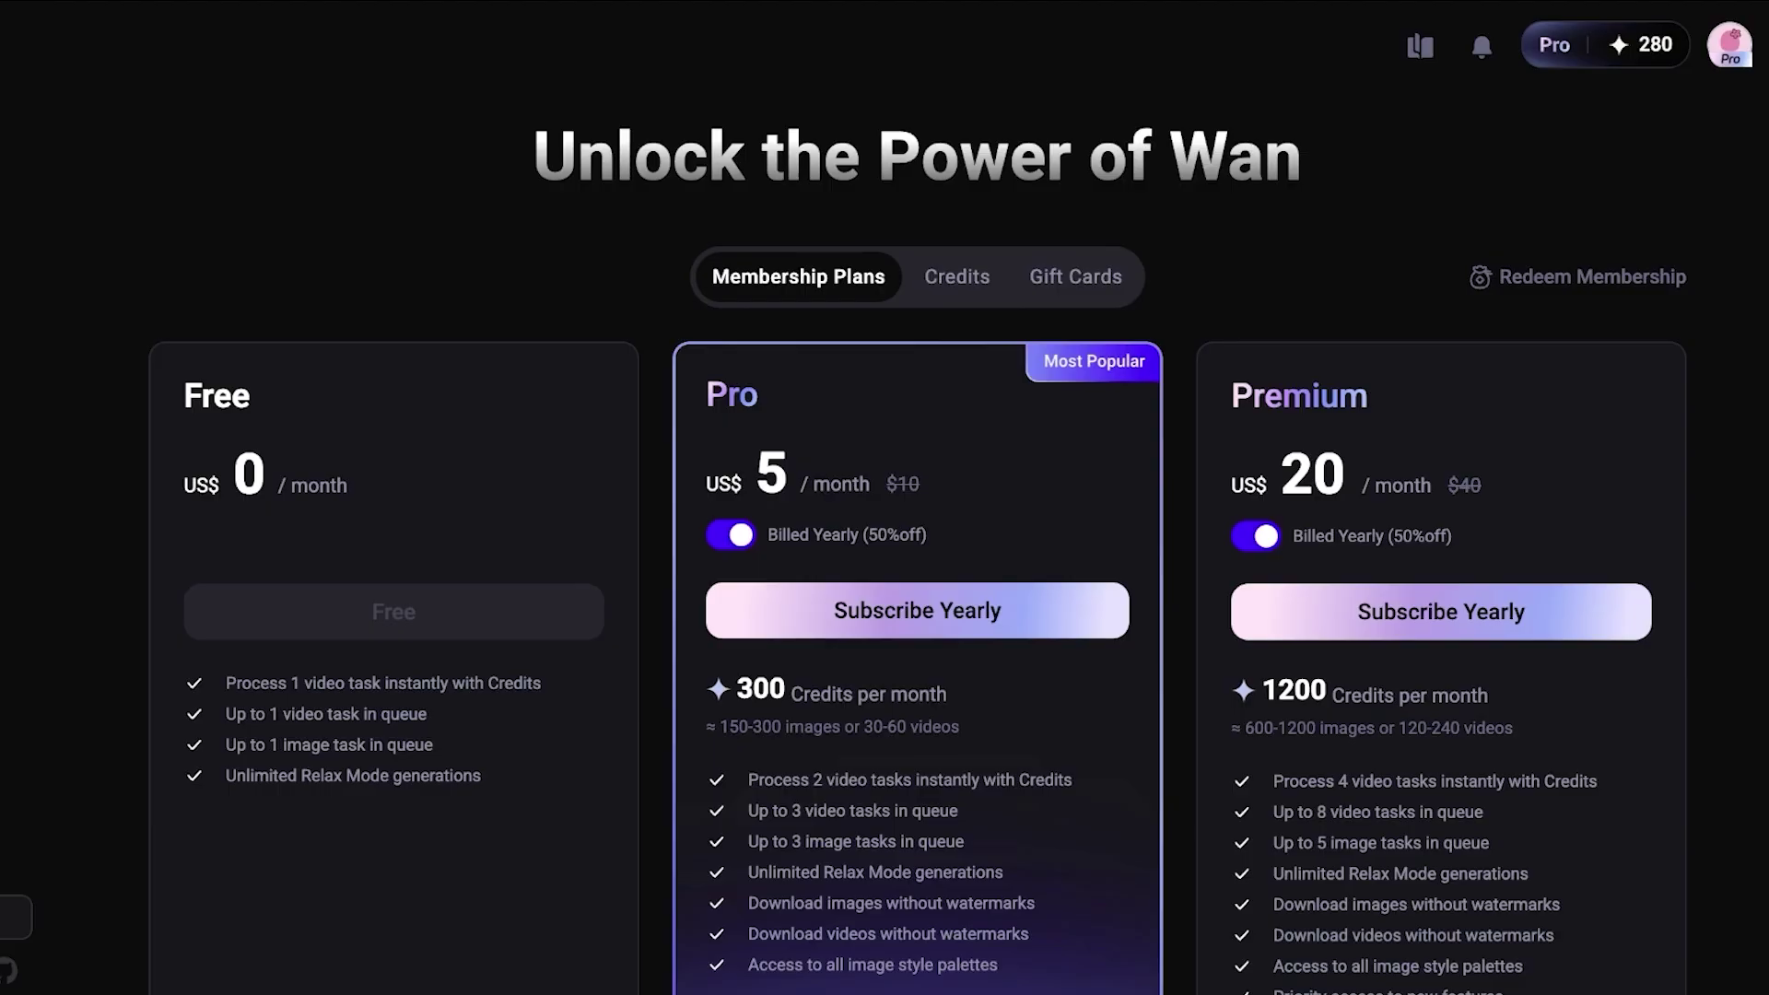
Step: Compare yearly and monthly billing for the Pro plan, ending on monthly, and review the features listed for each plan
{"action": "left_click", "coordinate": [731, 536]}
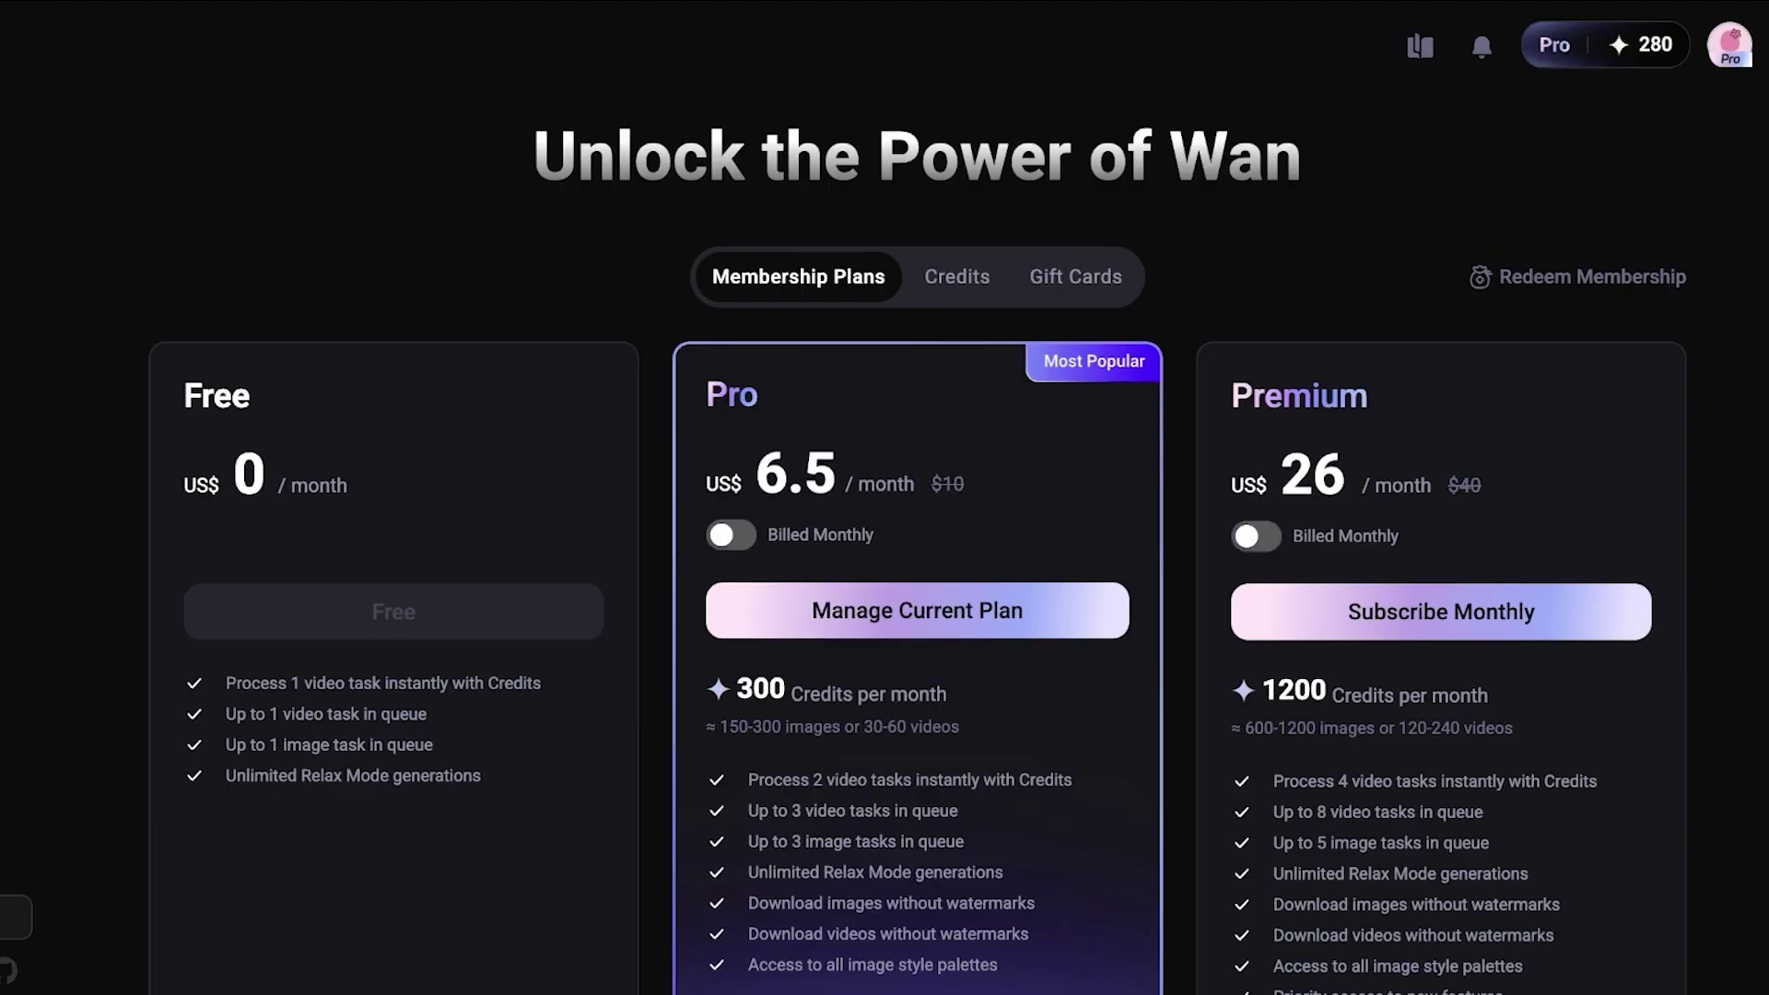
{"action": "left_click", "coordinate": [731, 536]}
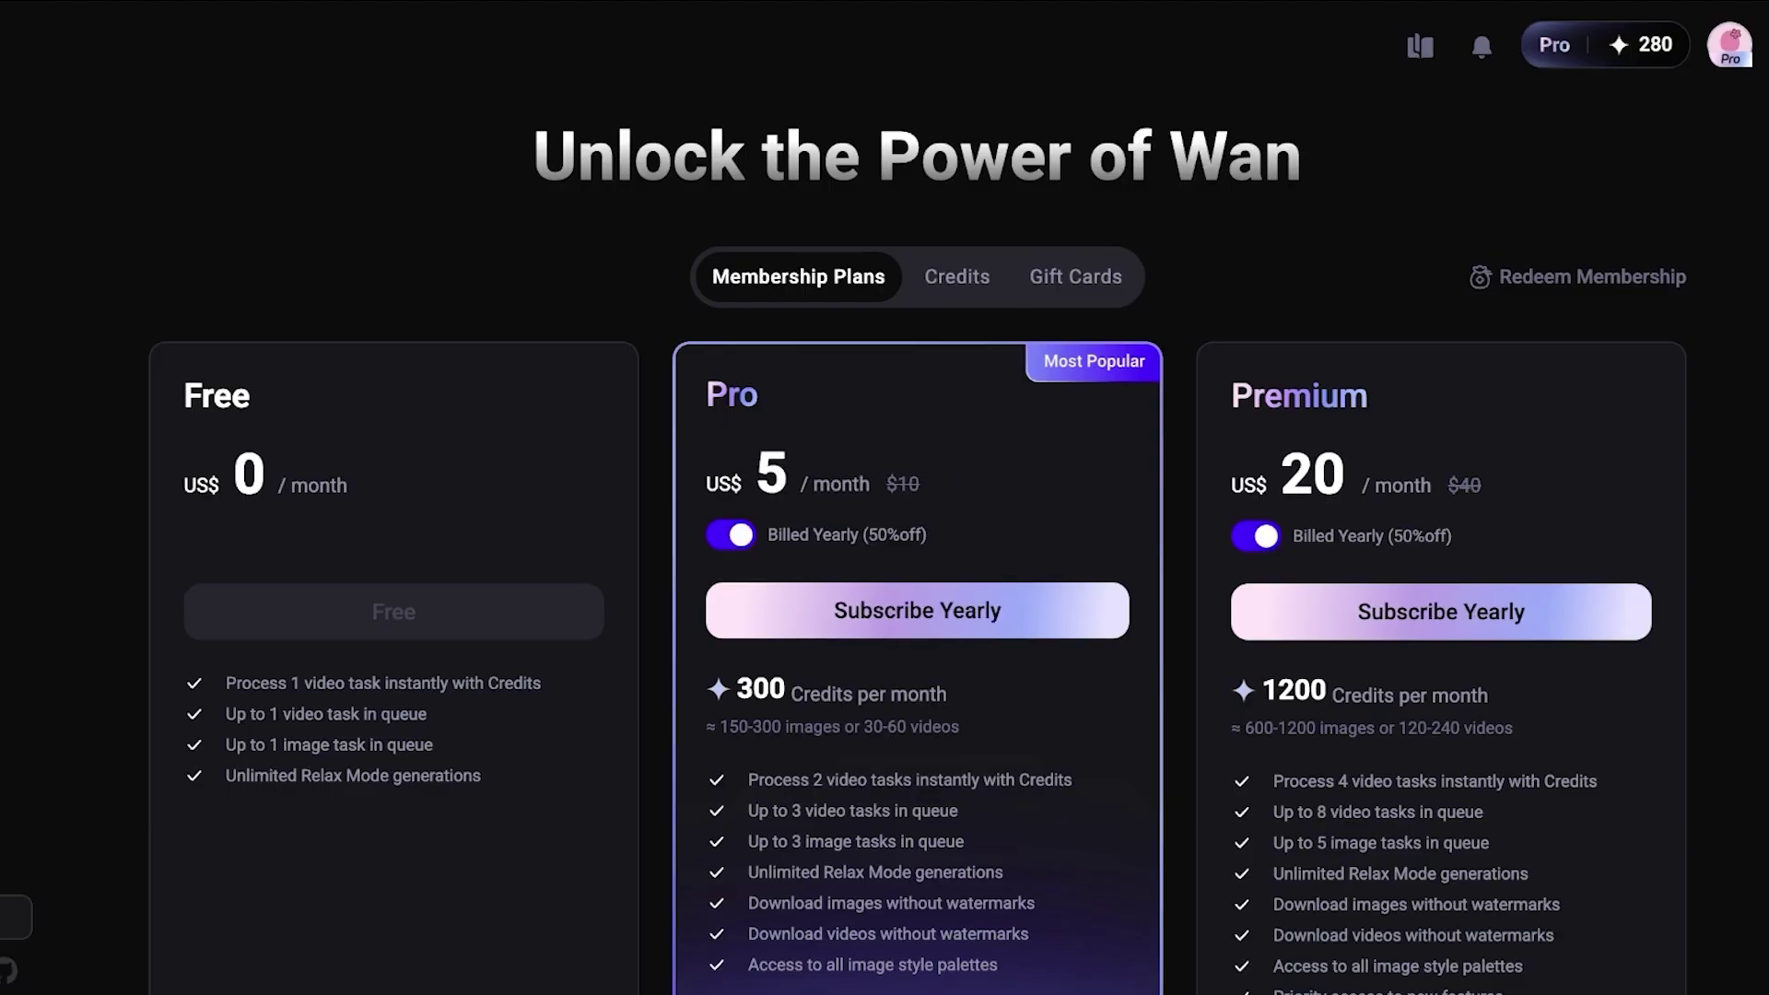
{"action": "left_click", "coordinate": [730, 535]}
{"action": "left_click", "coordinate": [729, 534]}
{"action": "left_click", "coordinate": [730, 534]}
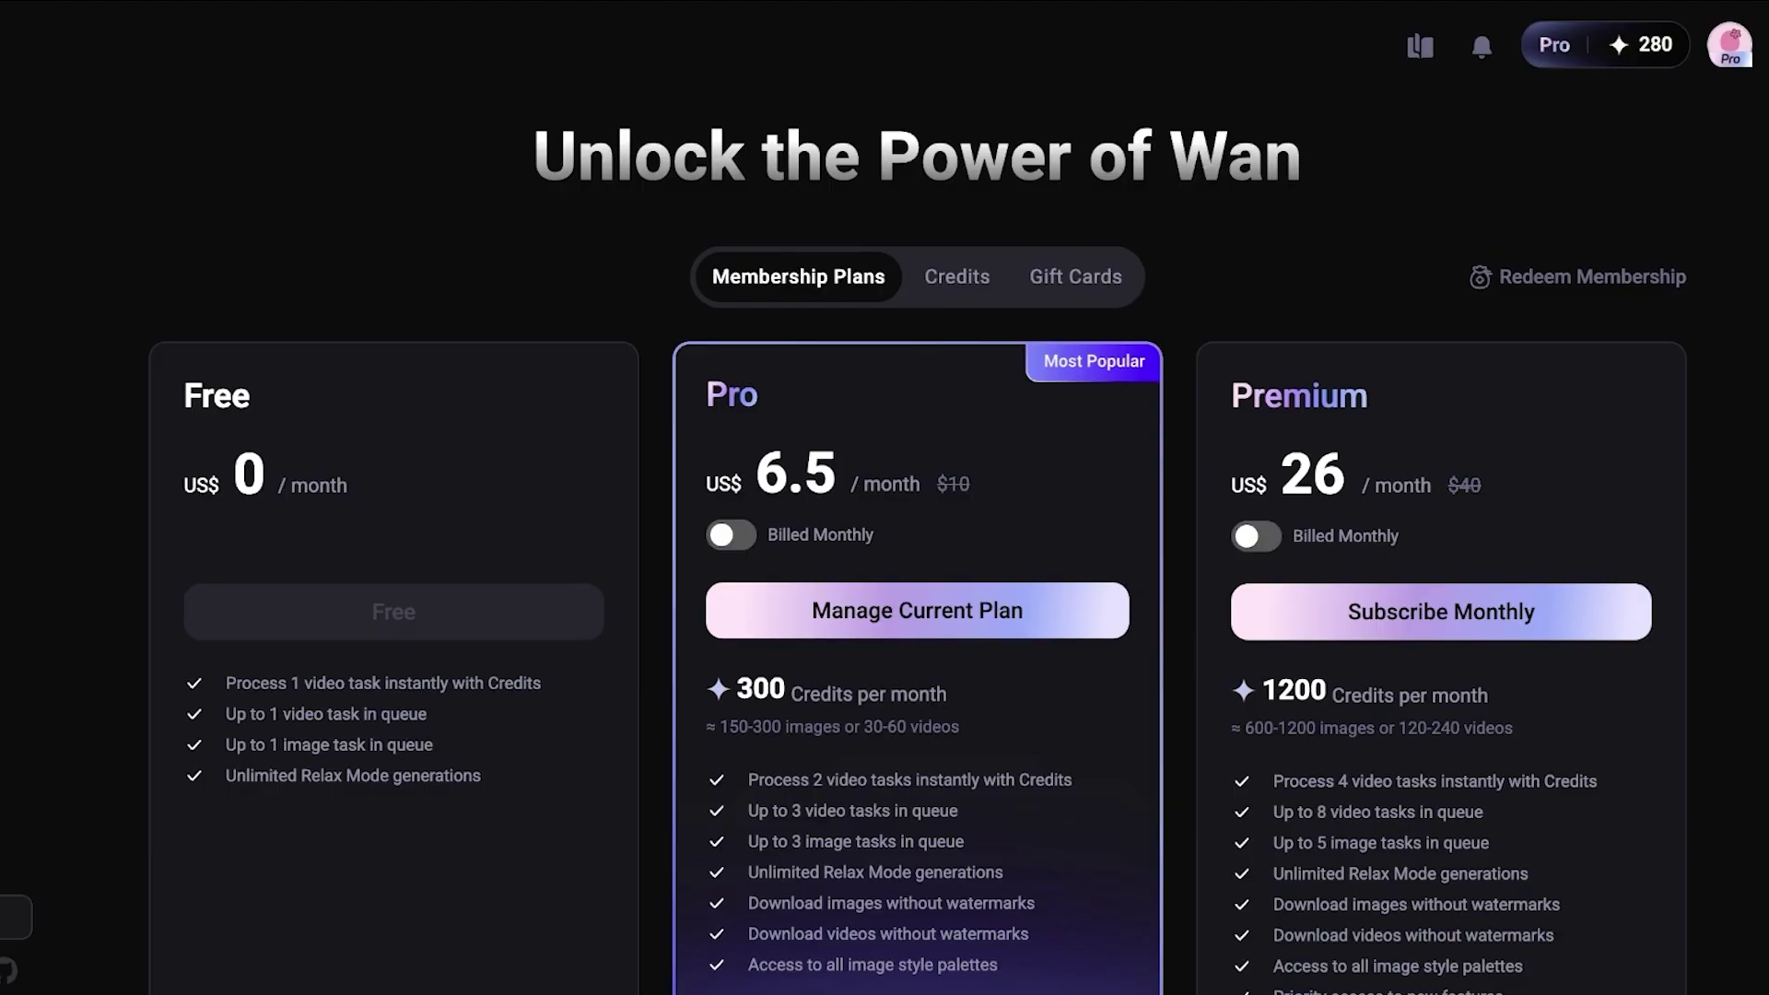
{"action": "scroll", "coordinate": [917, 645], "scroll_direction": "down", "scroll_amount": 2}
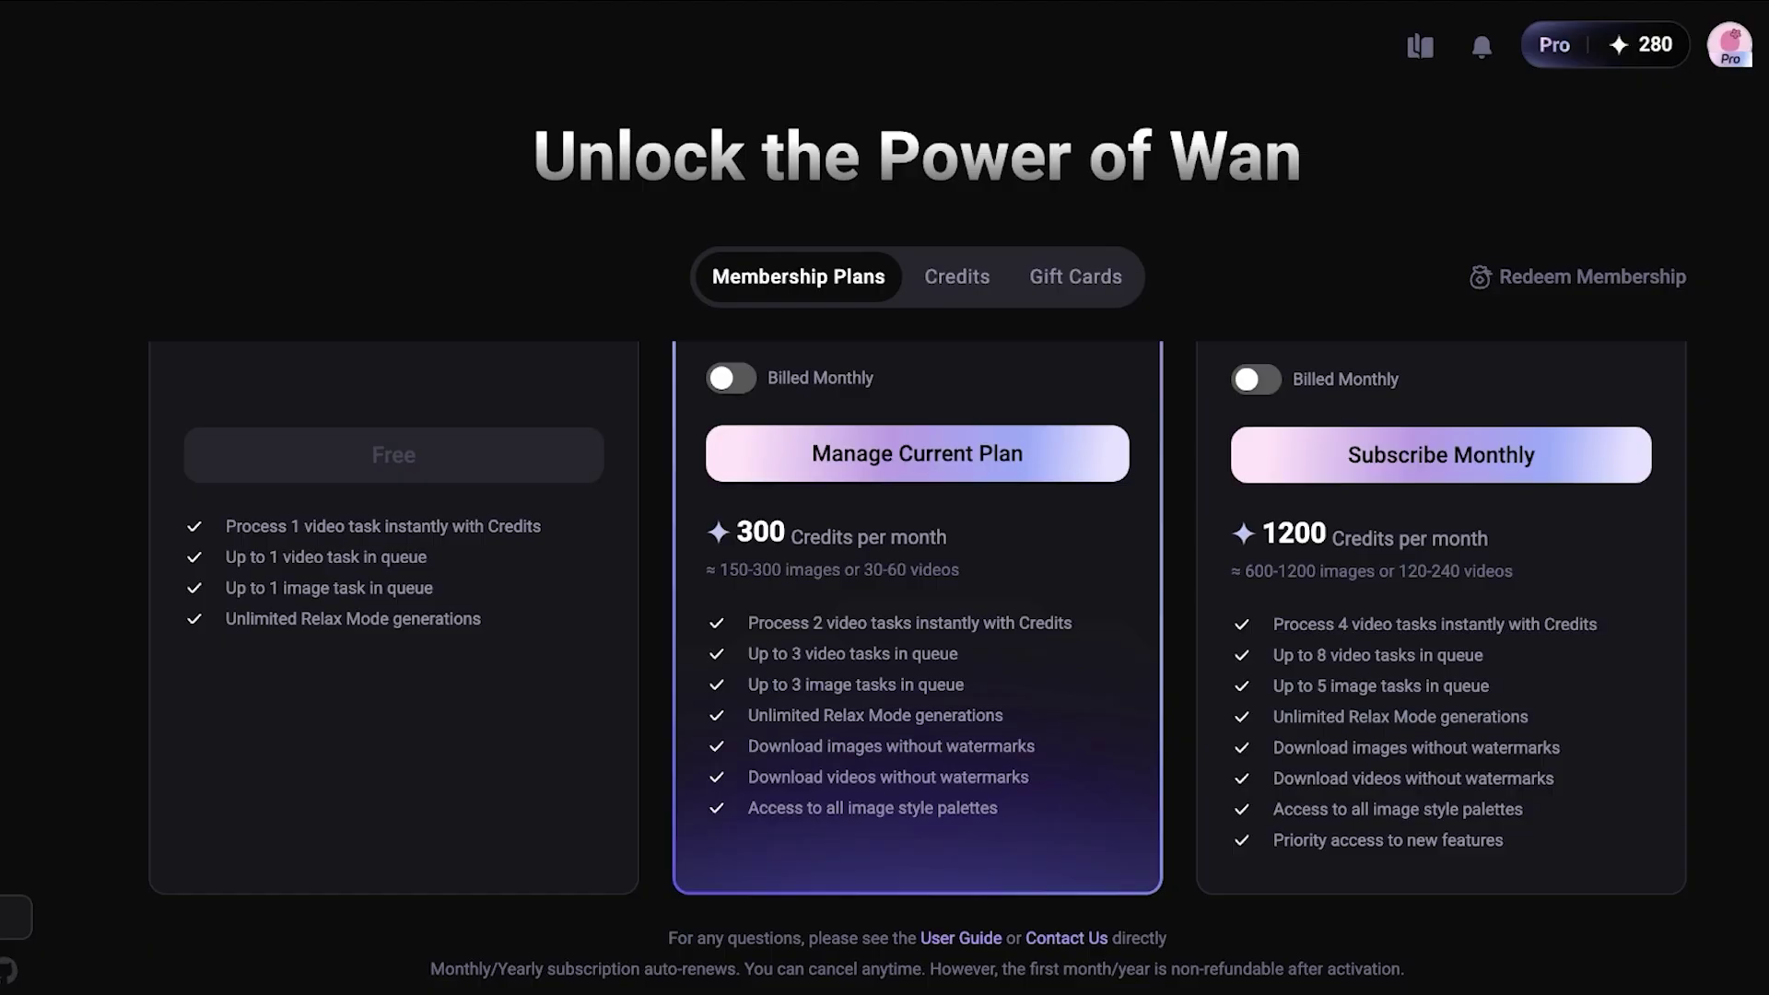
{"action": "scroll", "coordinate": [918, 645], "scroll_direction": "up", "scroll_amount": 3}
{"action": "scroll", "coordinate": [917, 645], "scroll_direction": "down", "scroll_amount": 3}
{"action": "scroll", "coordinate": [917, 645], "scroll_direction": "up", "scroll_amount": 2}
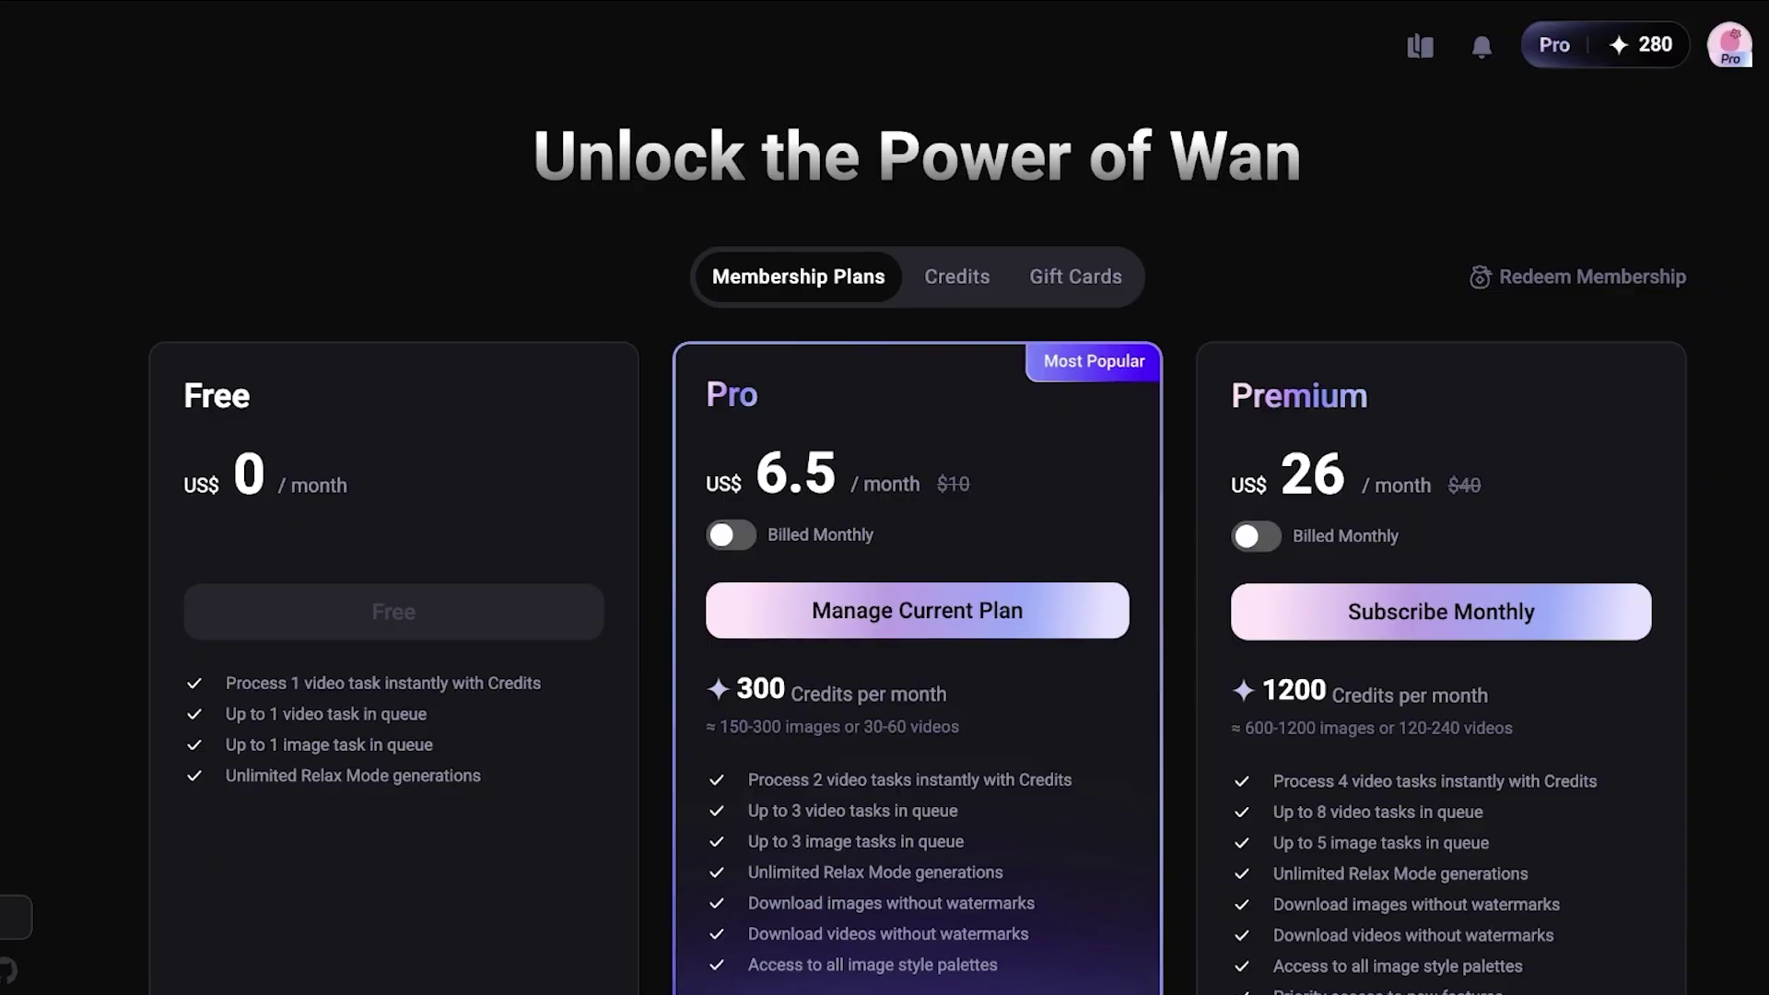